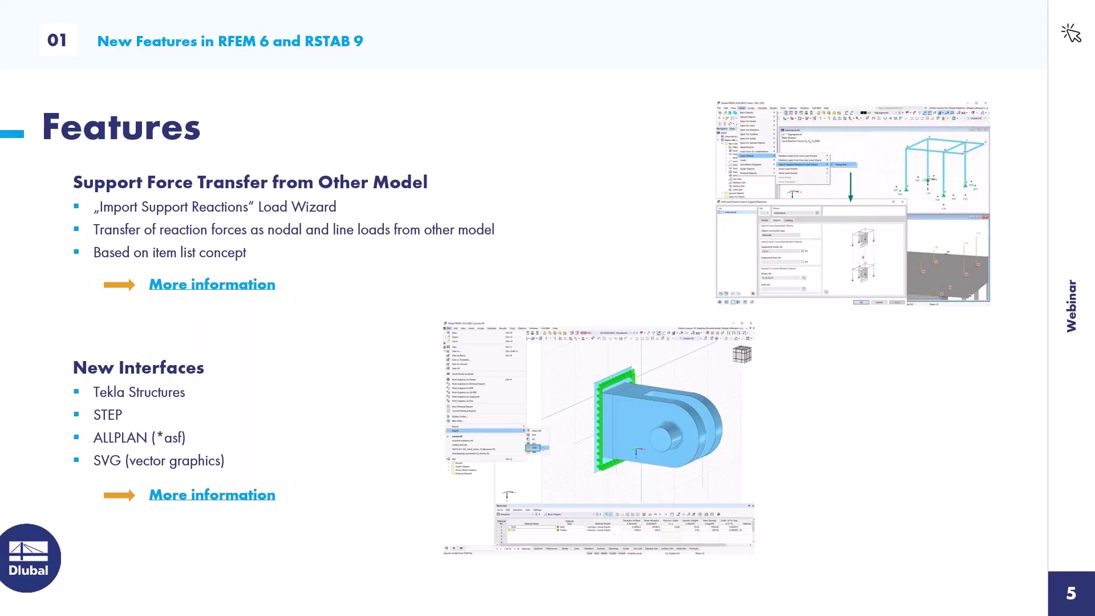
Step: Switch to RFEM and restrict the 1a_Building 1 view to the selected roof slab and its related objects
{"action": "key", "text": "alt+Tab"}
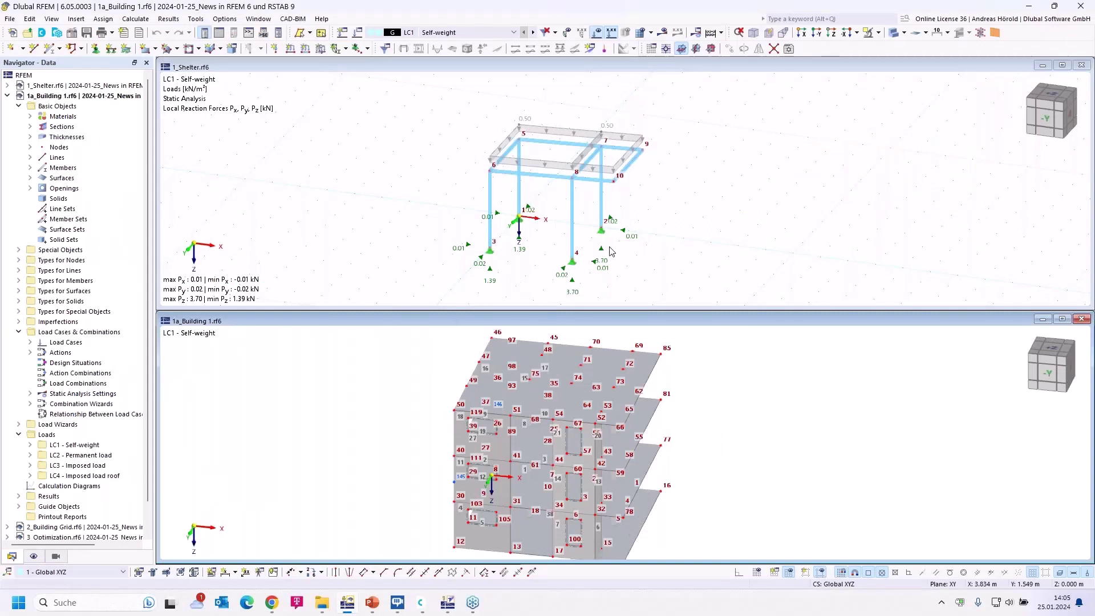
{"action": "scroll", "coordinate": [612, 251], "scroll_direction": "up", "scroll_amount": 1}
{"action": "scroll", "coordinate": [612, 252], "scroll_direction": "up", "scroll_amount": 1}
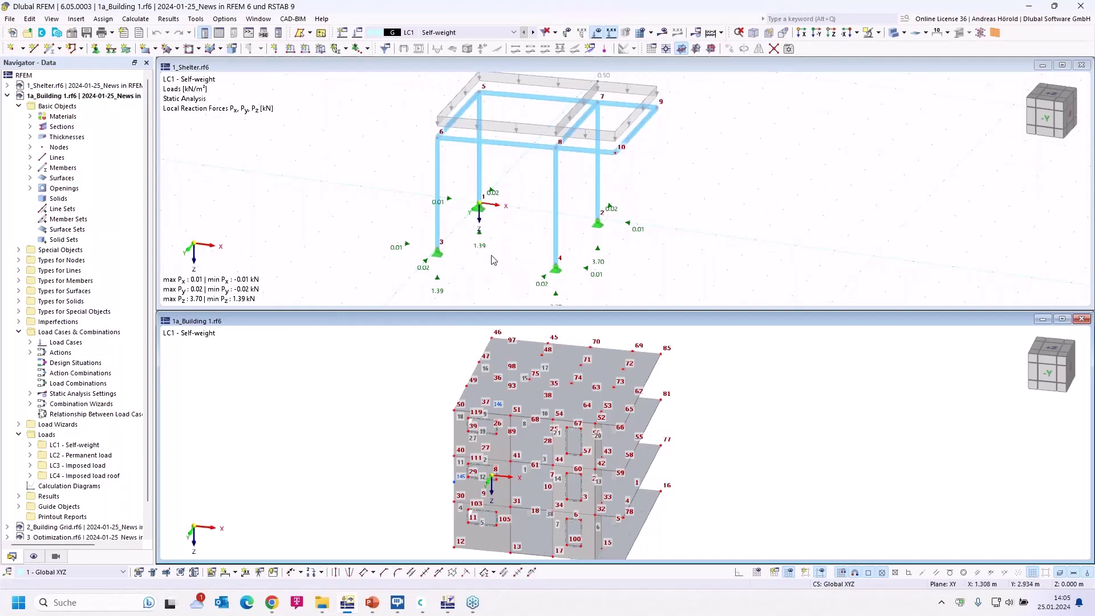
{"action": "scroll", "coordinate": [585, 380], "scroll_direction": "up", "scroll_amount": 5}
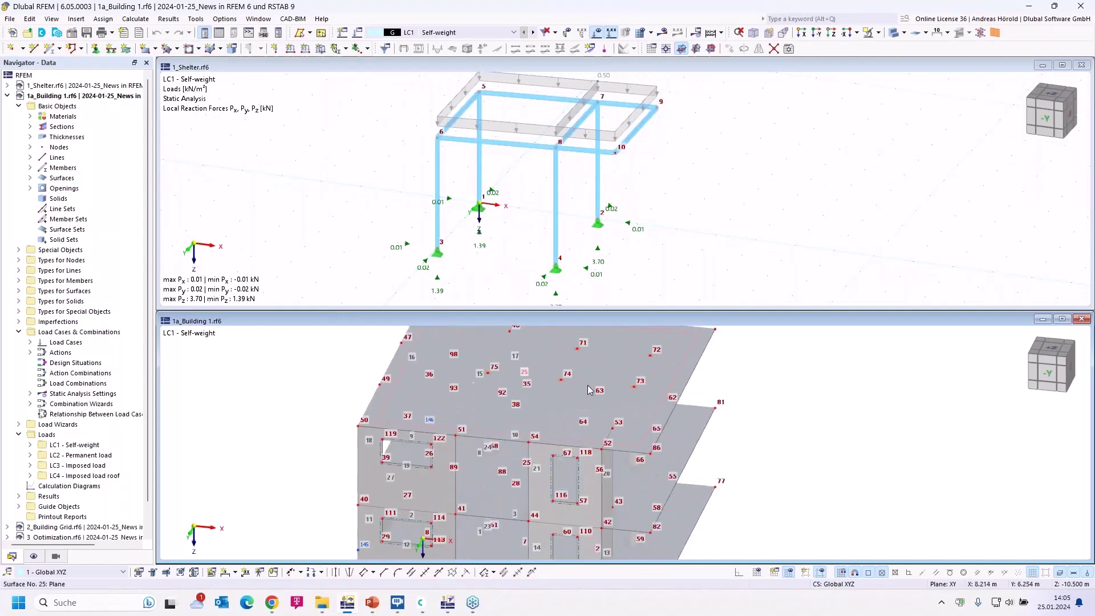
{"action": "scroll", "coordinate": [587, 385], "scroll_direction": "up", "scroll_amount": 3}
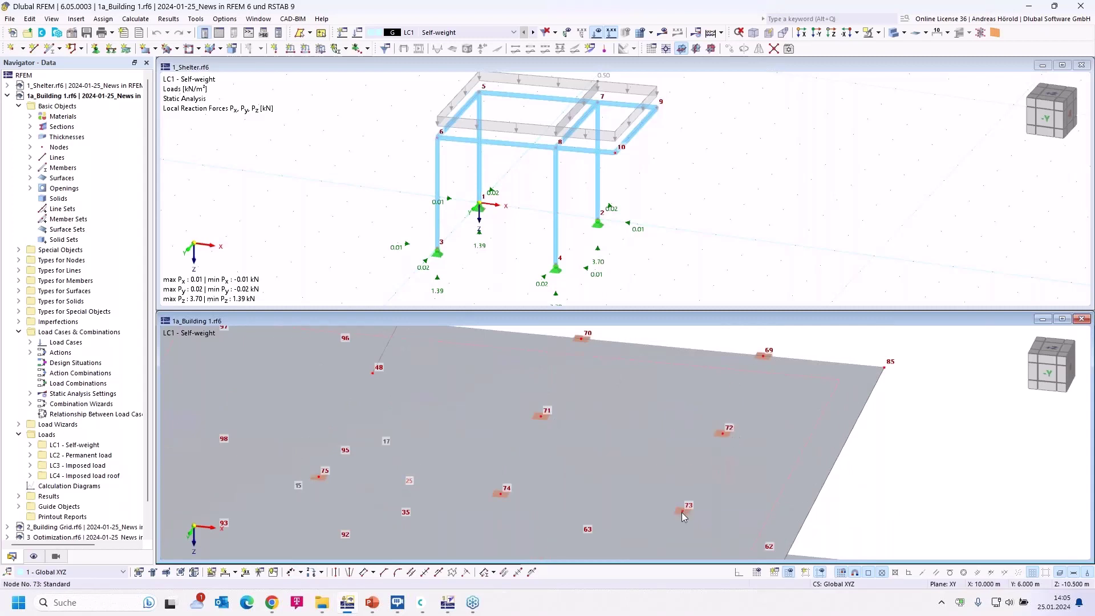
{"action": "scroll", "coordinate": [635, 420], "scroll_direction": "down", "scroll_amount": 5}
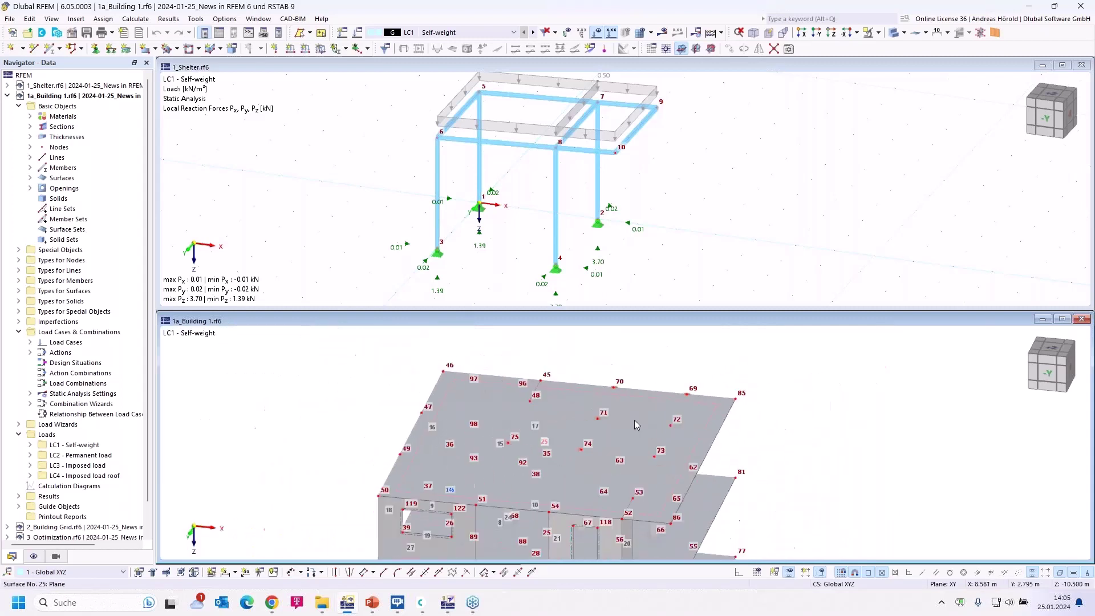
{"action": "middle_click_drag", "start_coordinate": [757, 459], "coordinate": [784, 432], "text": "ctrl"}
{"action": "scroll", "coordinate": [371, 440], "scroll_direction": "up", "scroll_amount": 1}
{"action": "left_click_drag", "start_coordinate": [379, 442], "coordinate": [887, 381]}
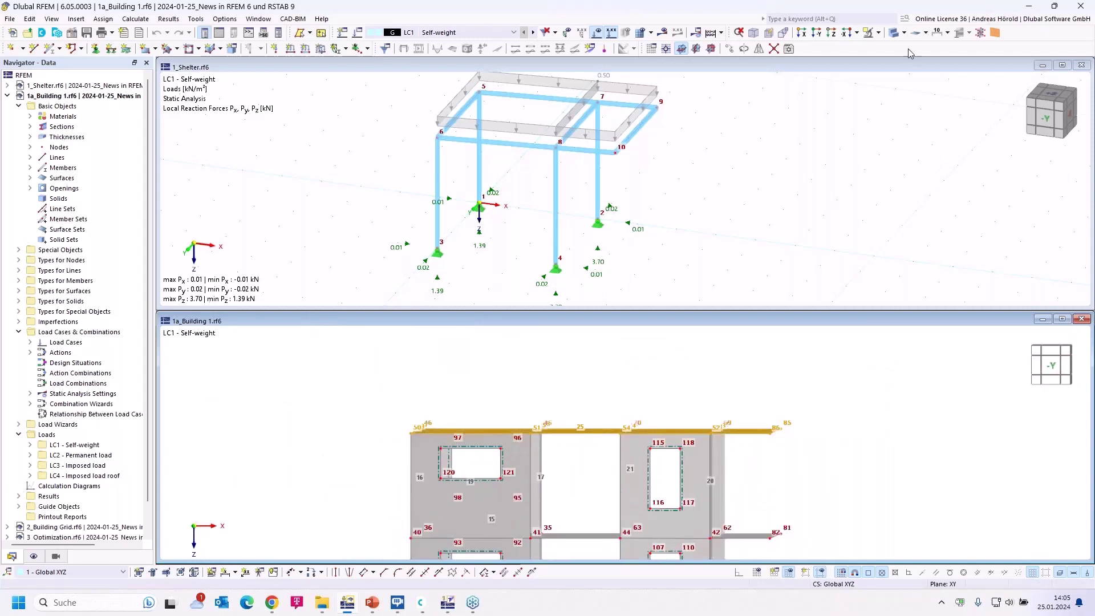
{"action": "left_click", "coordinate": [879, 33]}
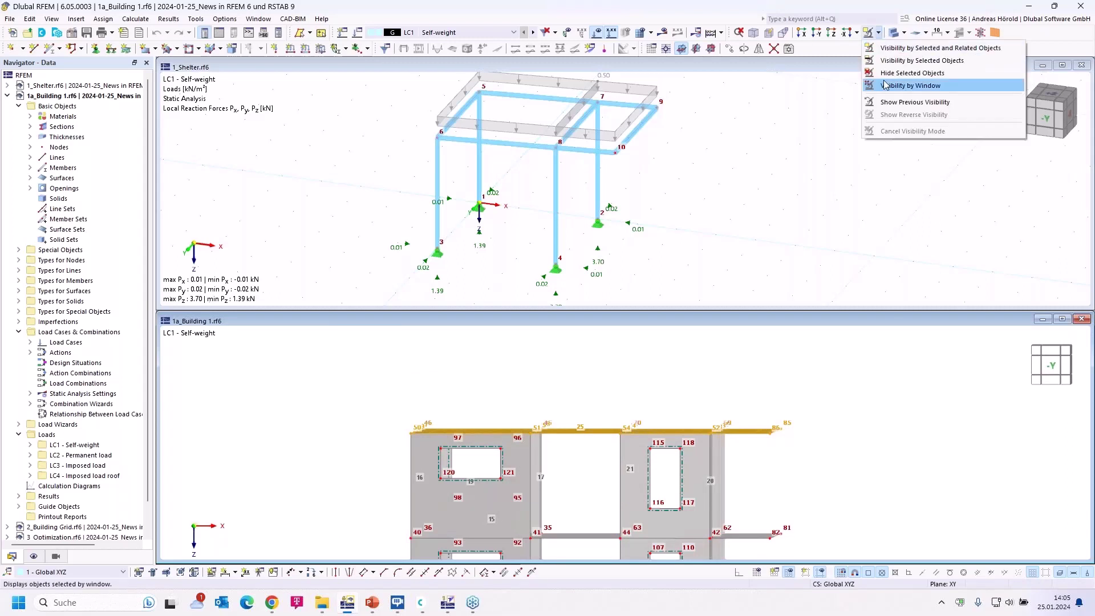
{"action": "left_click", "coordinate": [900, 51]}
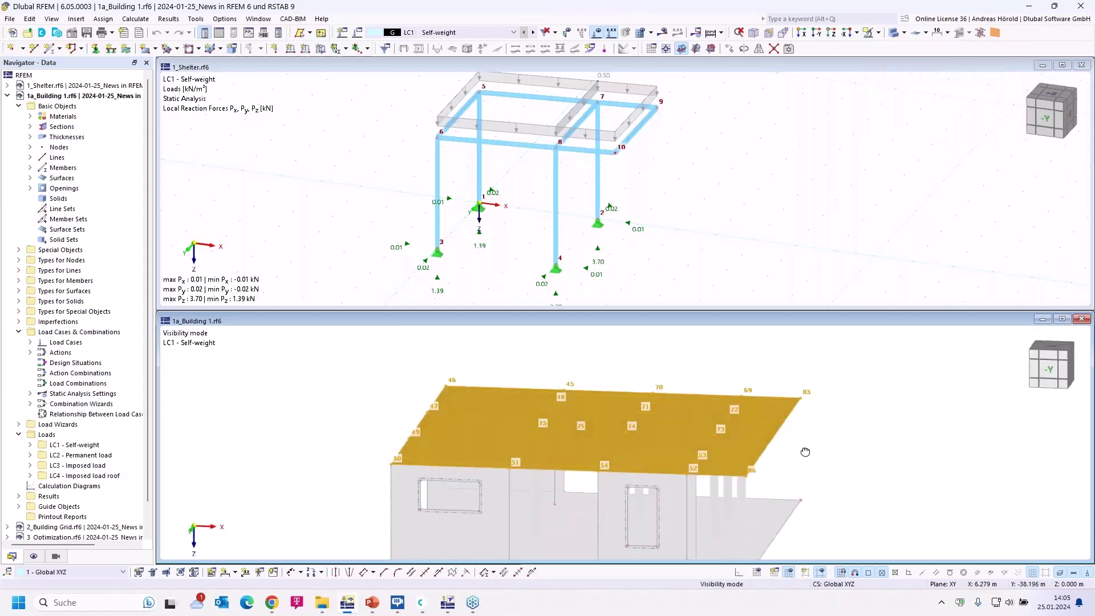
Step: Create an Import Support Reactions load wizard for the building, keeping 1_Shelter as the connected model
{"action": "scroll", "coordinate": [823, 438], "scroll_direction": "up", "scroll_amount": 3}
{"action": "middle_click_drag", "start_coordinate": [824, 438], "coordinate": [743, 470]}
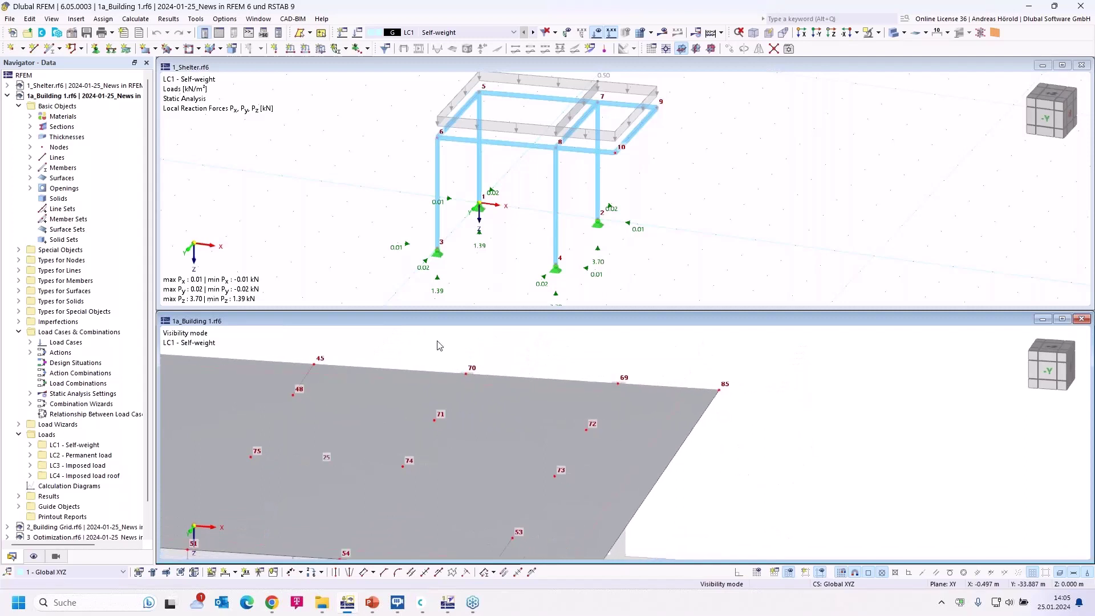
{"action": "left_click", "coordinate": [77, 19]}
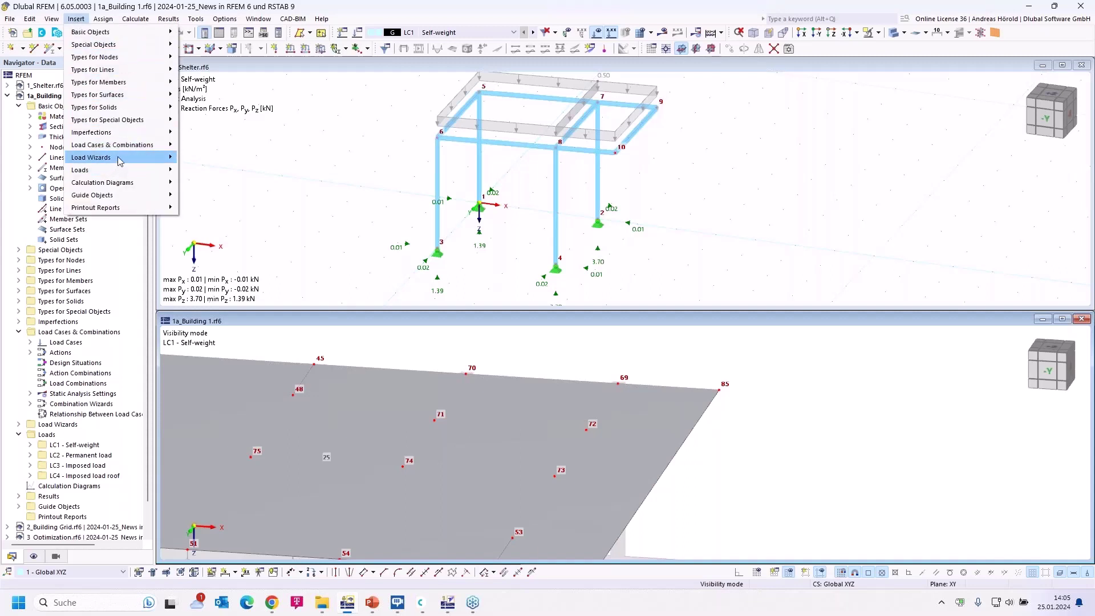
{"action": "mouse_move", "coordinate": [119, 160]}
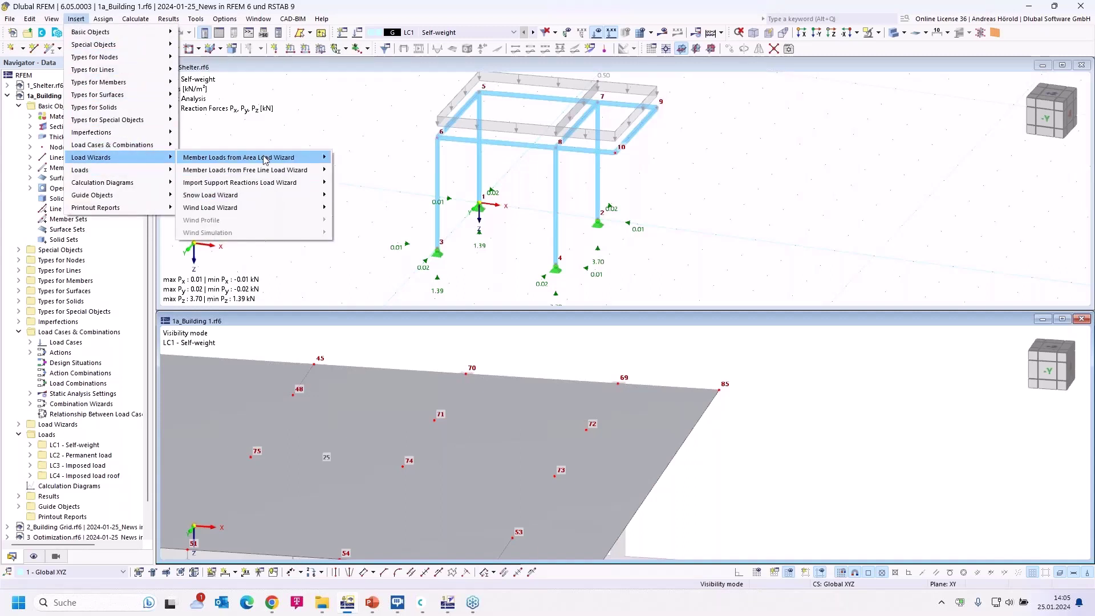
{"action": "mouse_move", "coordinate": [262, 200]}
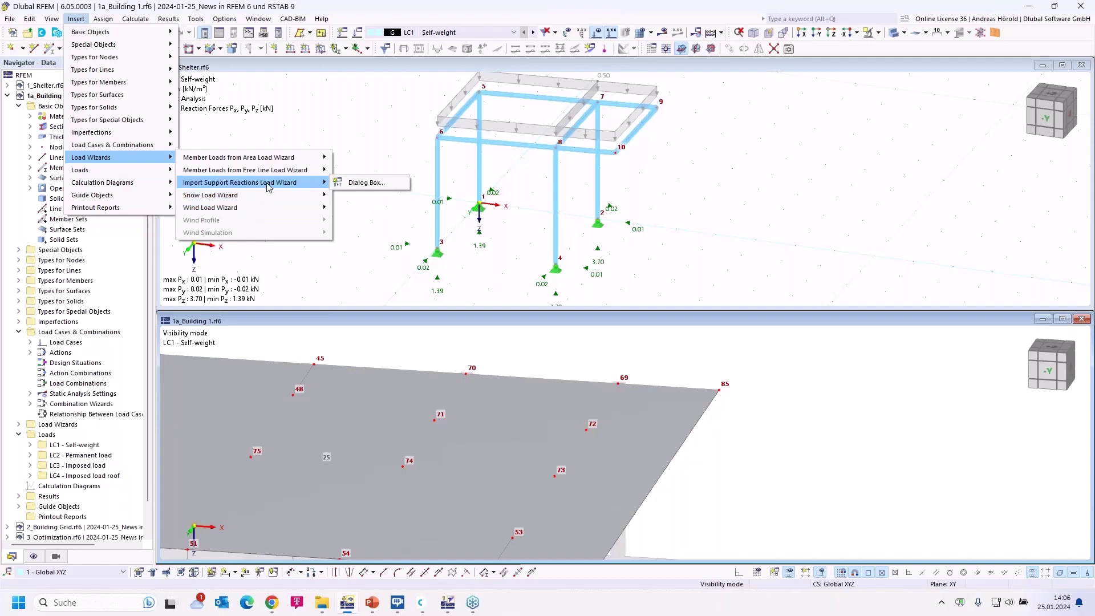
{"action": "left_click", "coordinate": [363, 183]}
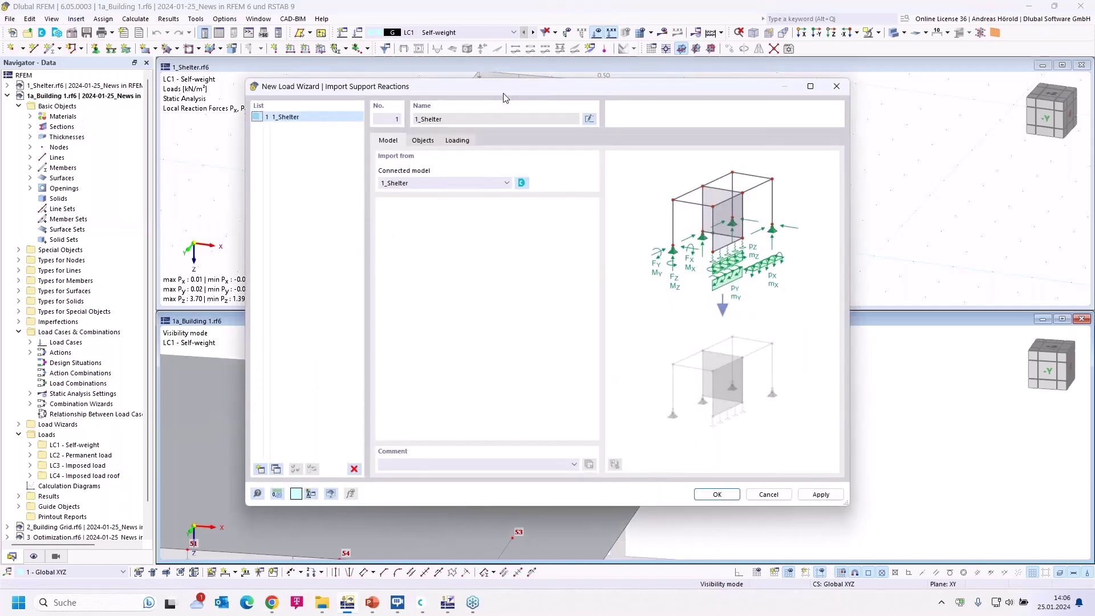
{"action": "left_click_drag", "start_coordinate": [506, 88], "coordinate": [643, 124]}
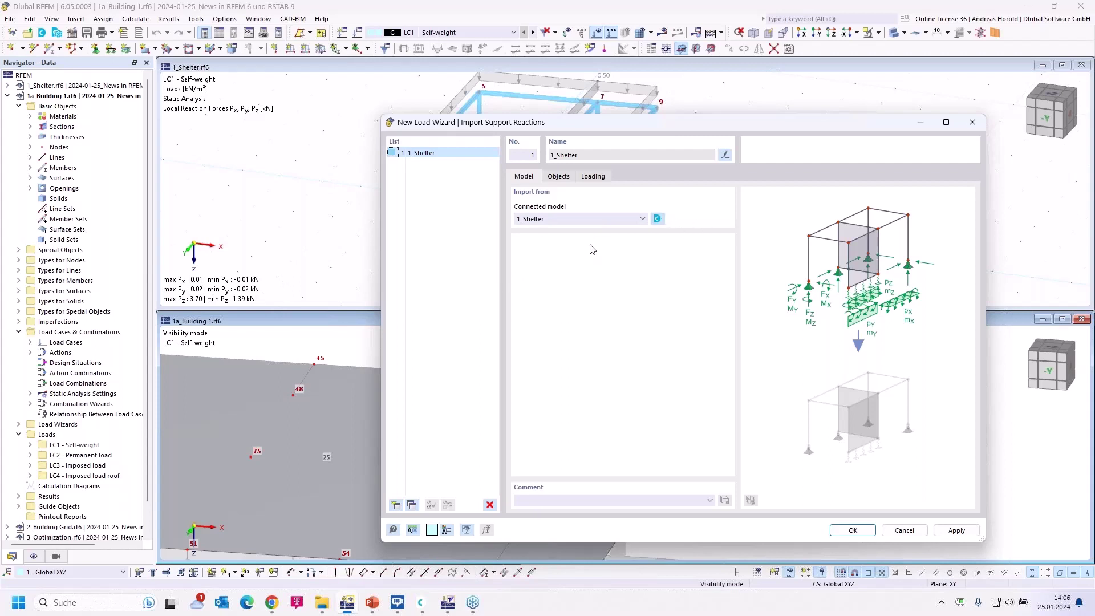
{"action": "left_click", "coordinate": [556, 223]}
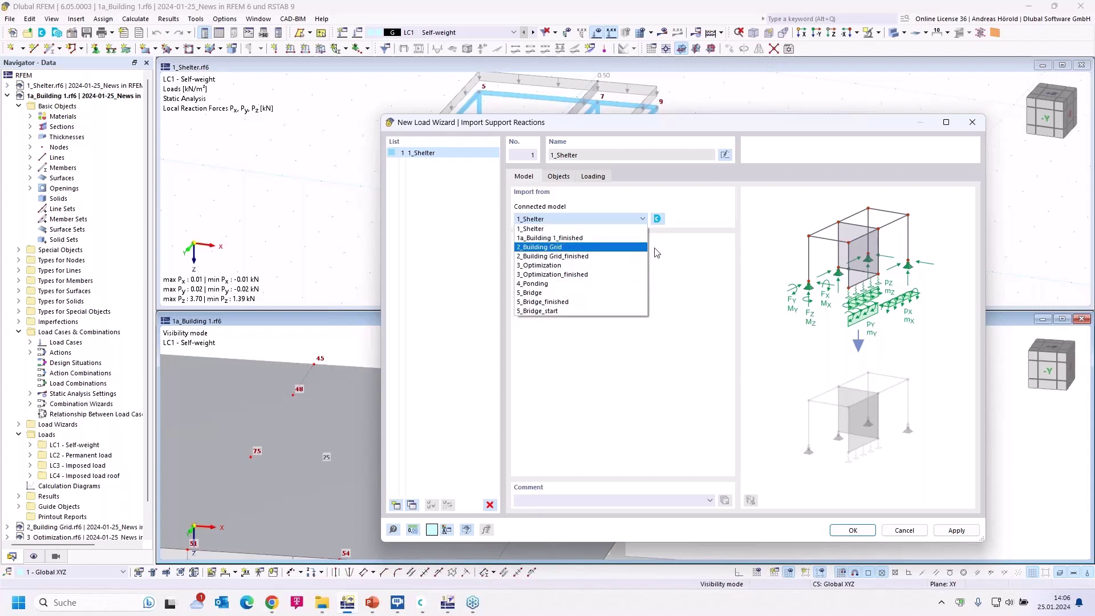
{"action": "left_click", "coordinate": [679, 255]}
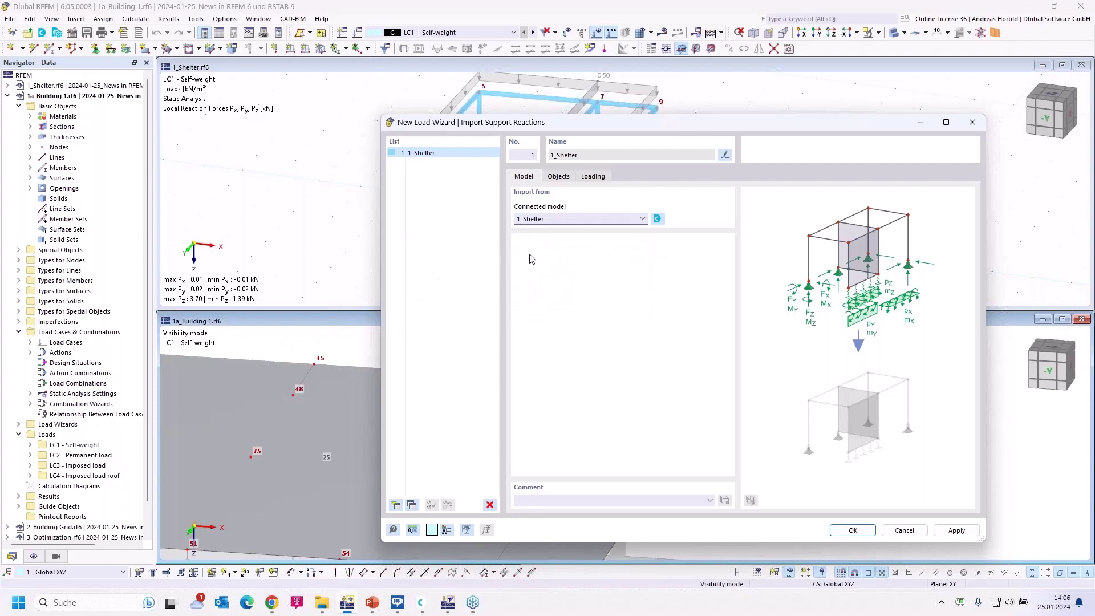
Step: In the wizard's object settings, deselect all supported nodes of the connected model and select all of them again
{"action": "left_click", "coordinate": [556, 178]}
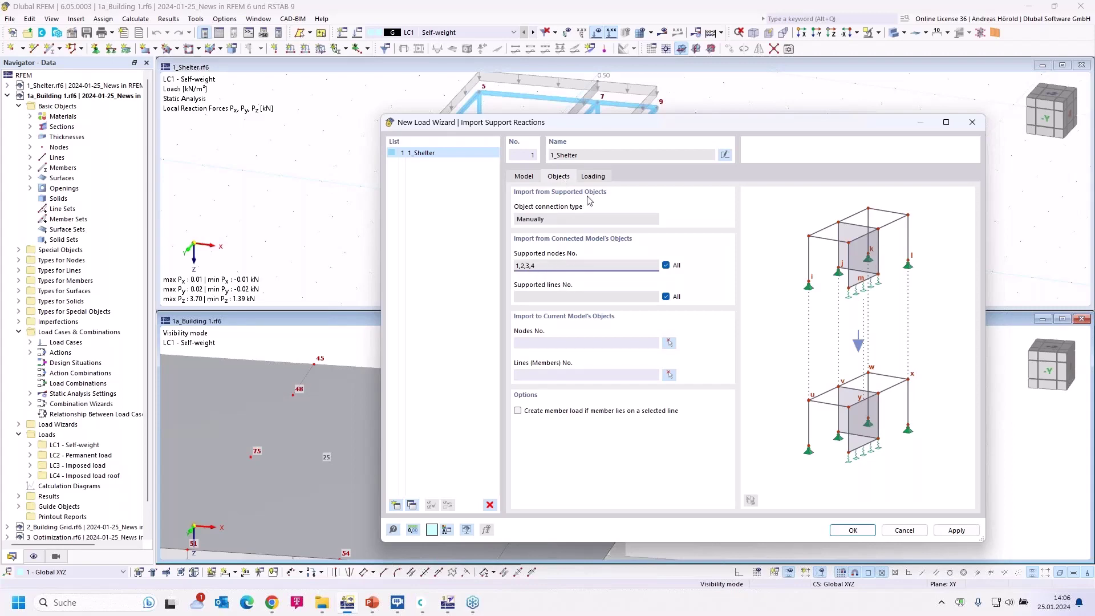
{"action": "left_click_drag", "start_coordinate": [621, 123], "coordinate": [692, 162]}
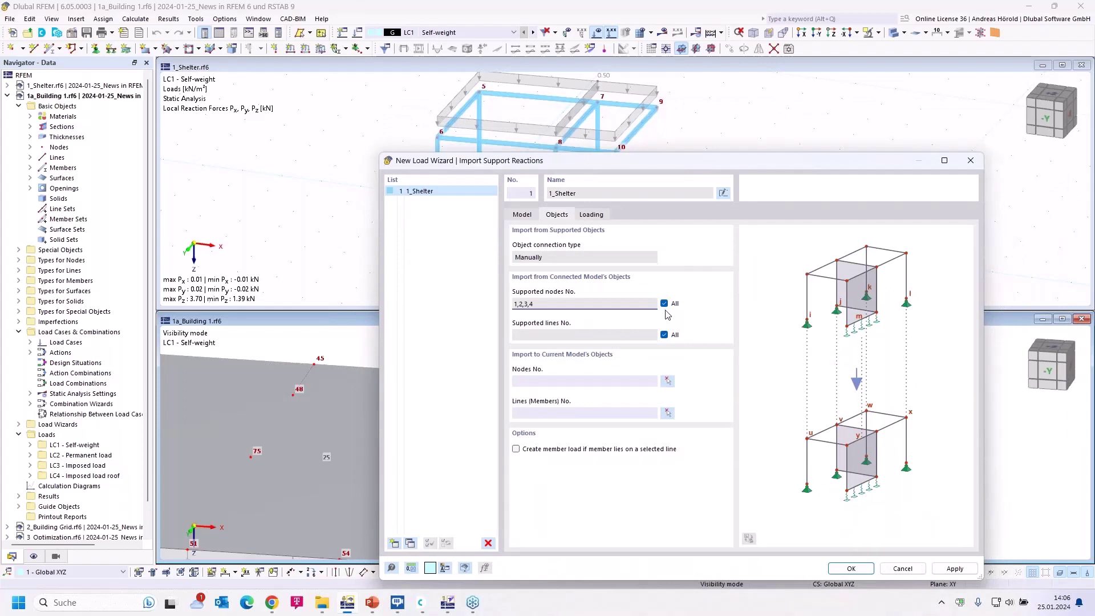
{"action": "left_click", "coordinate": [665, 304]}
{"action": "left_click_drag", "start_coordinate": [532, 162], "coordinate": [812, 171]}
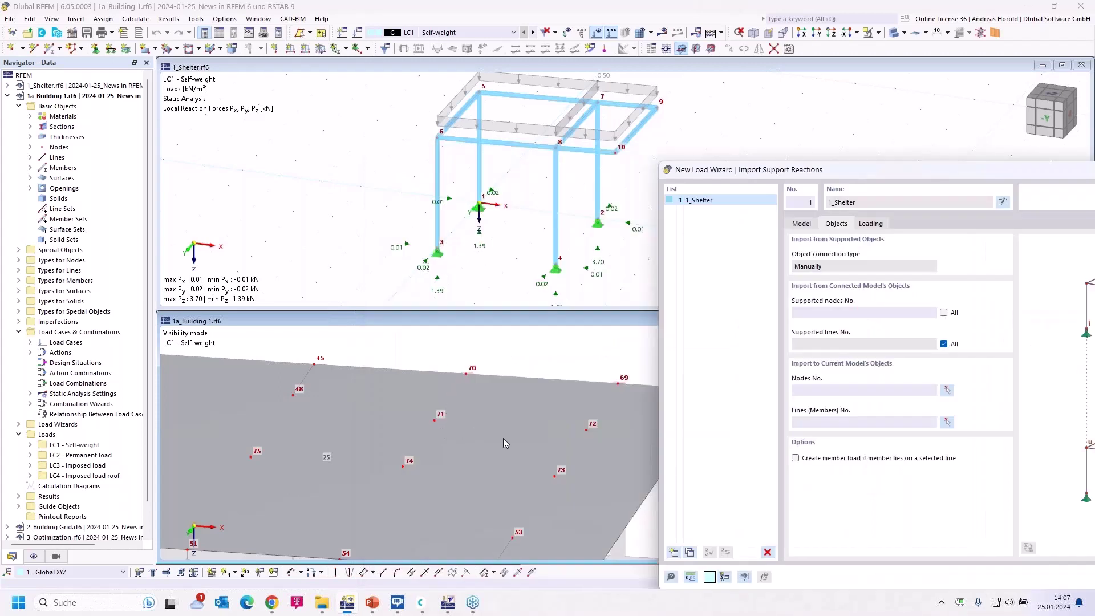
{"action": "left_click_drag", "start_coordinate": [957, 167], "coordinate": [564, 114]}
{"action": "left_click", "coordinate": [550, 257]}
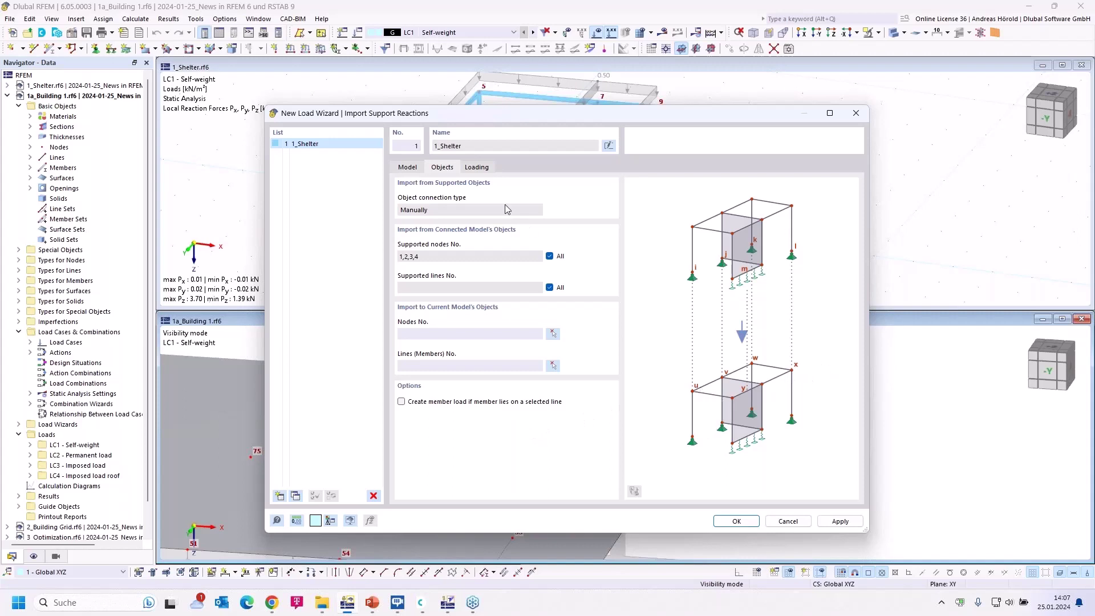
Step: Review the load distribution options in the wizard's loading settings, keeping Varying
{"action": "left_click", "coordinate": [474, 171]}
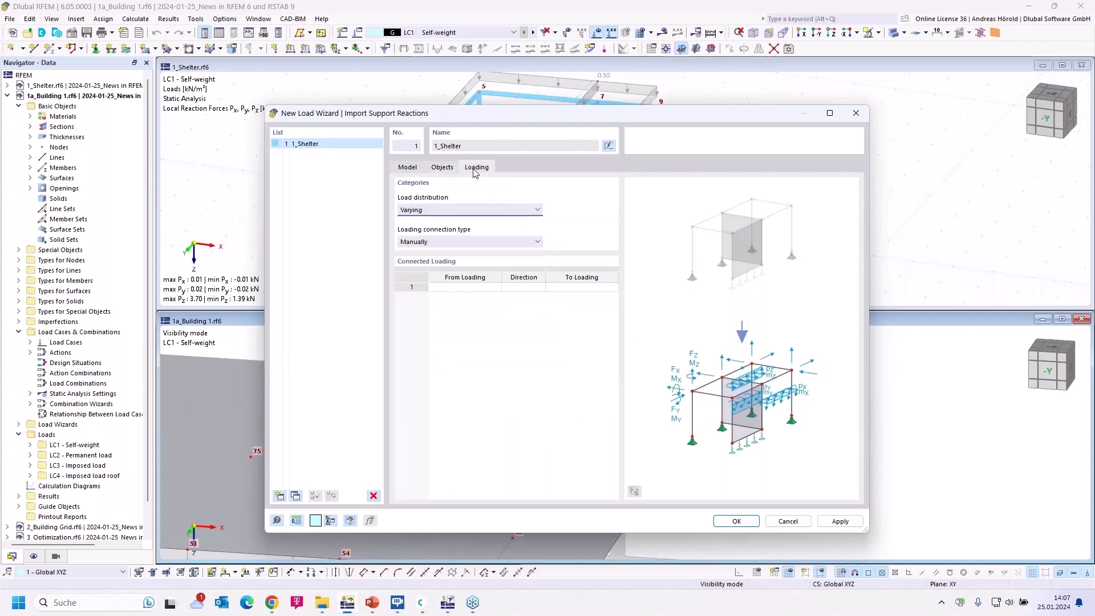
{"action": "left_click", "coordinate": [489, 216]}
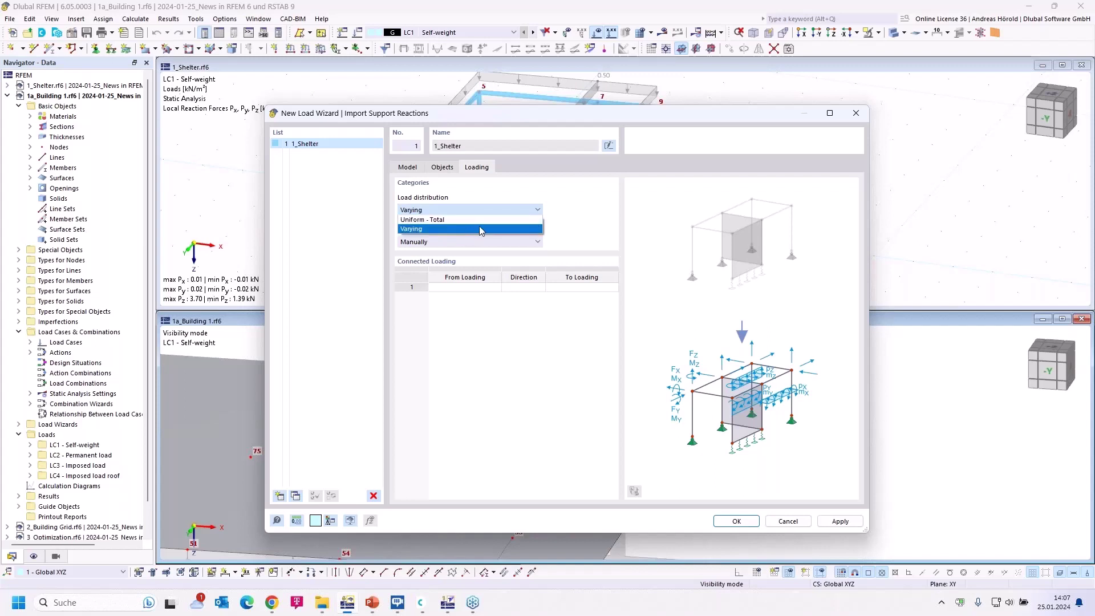
{"action": "left_click", "coordinate": [573, 220]}
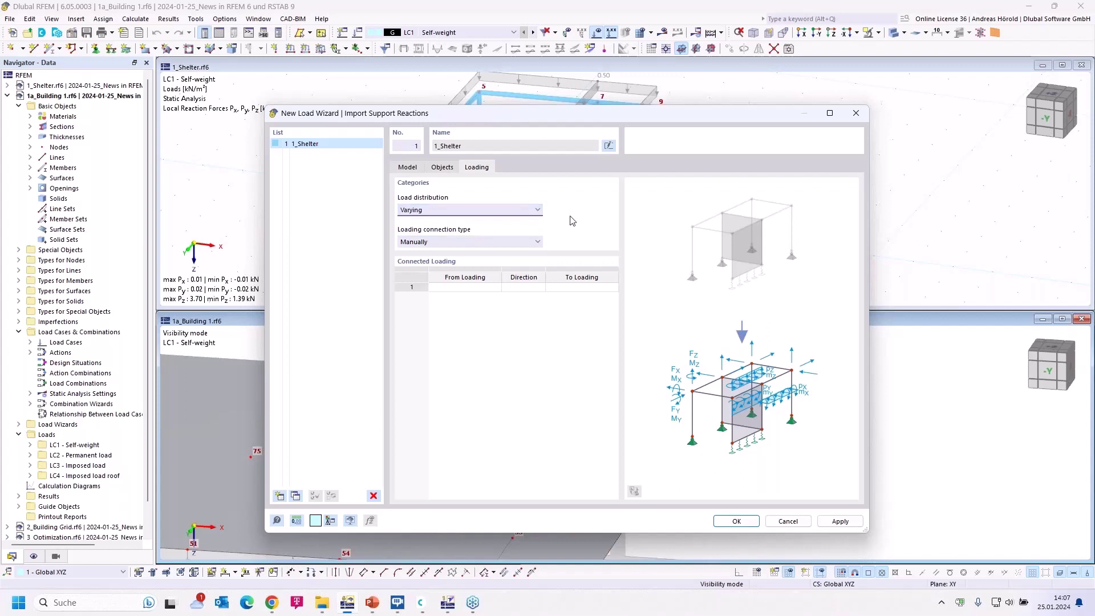
Step: Try connecting the loading manually, with LC1 as the load case to import into
{"action": "left_click", "coordinate": [493, 247]}
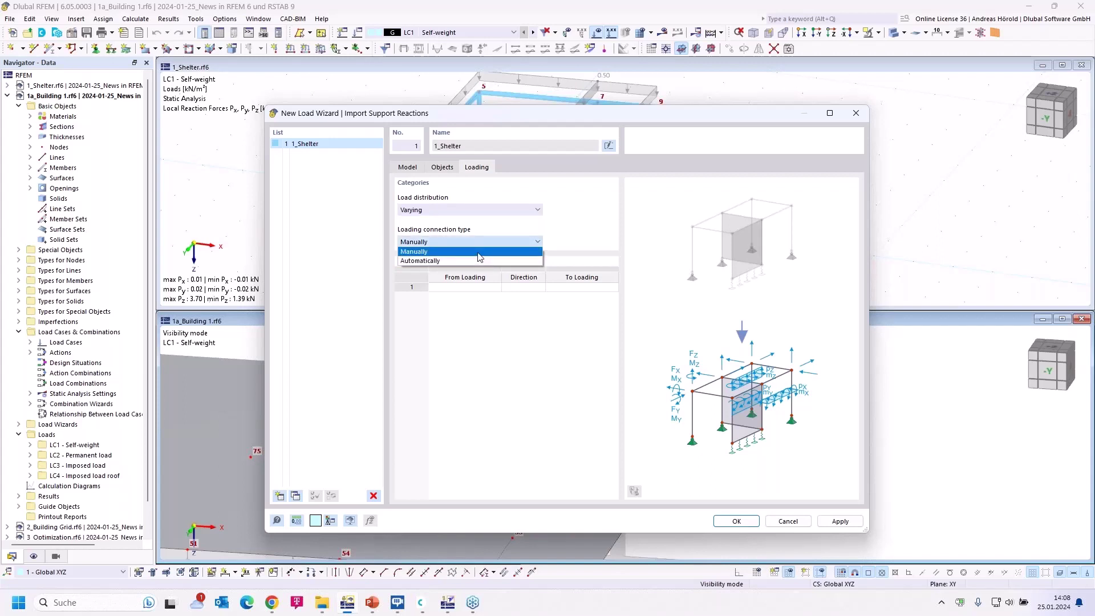
{"action": "left_click", "coordinate": [479, 251]}
{"action": "left_click", "coordinate": [481, 287]}
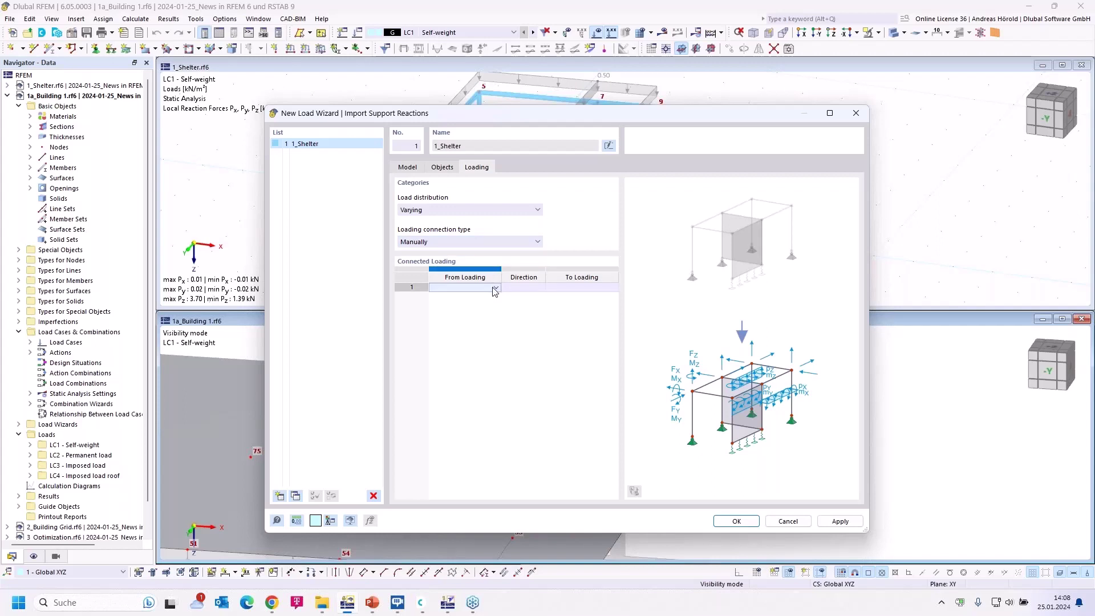
{"action": "left_click", "coordinate": [587, 288]}
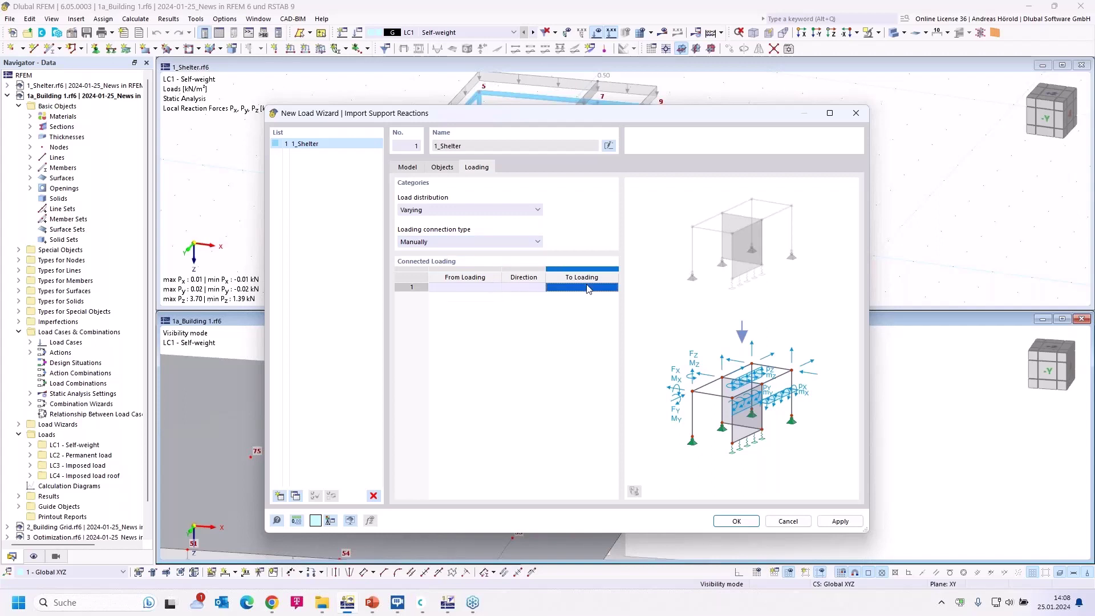
{"action": "left_click", "coordinate": [614, 286]}
{"action": "left_click", "coordinate": [611, 284]}
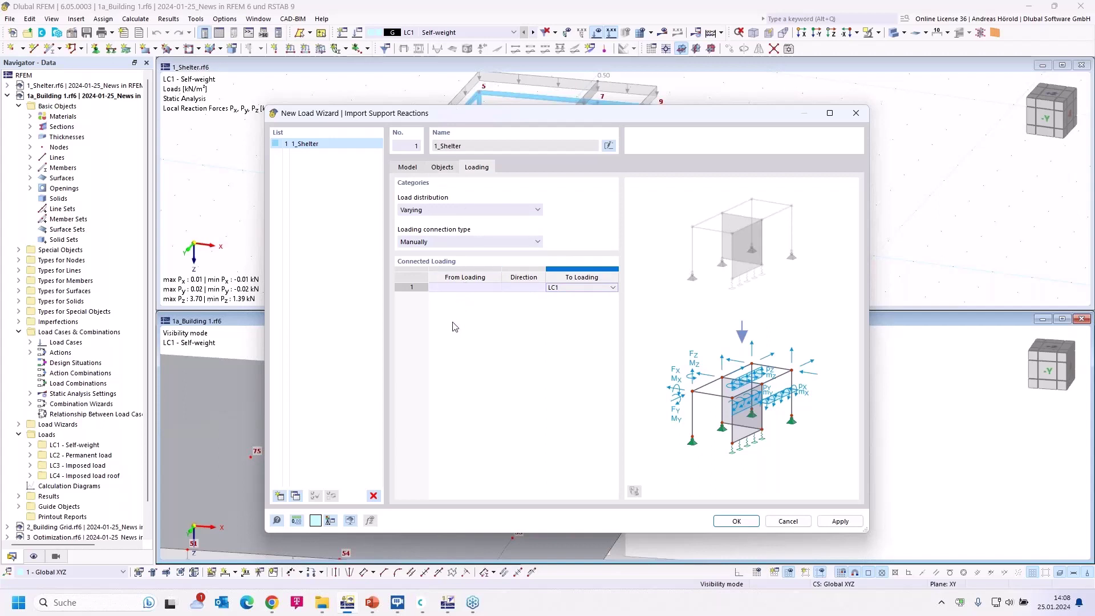
Step: Set the loading connection type to Automatically and import the LC1 reactions in directions X, Y and Z
{"action": "left_click", "coordinate": [478, 241]}
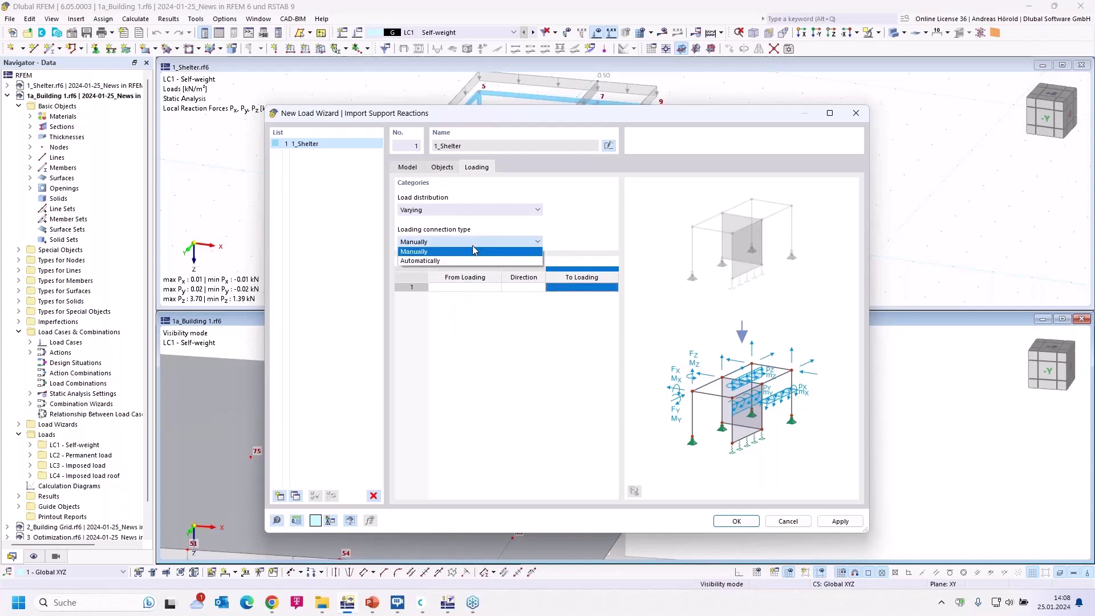
{"action": "left_click", "coordinate": [466, 260]}
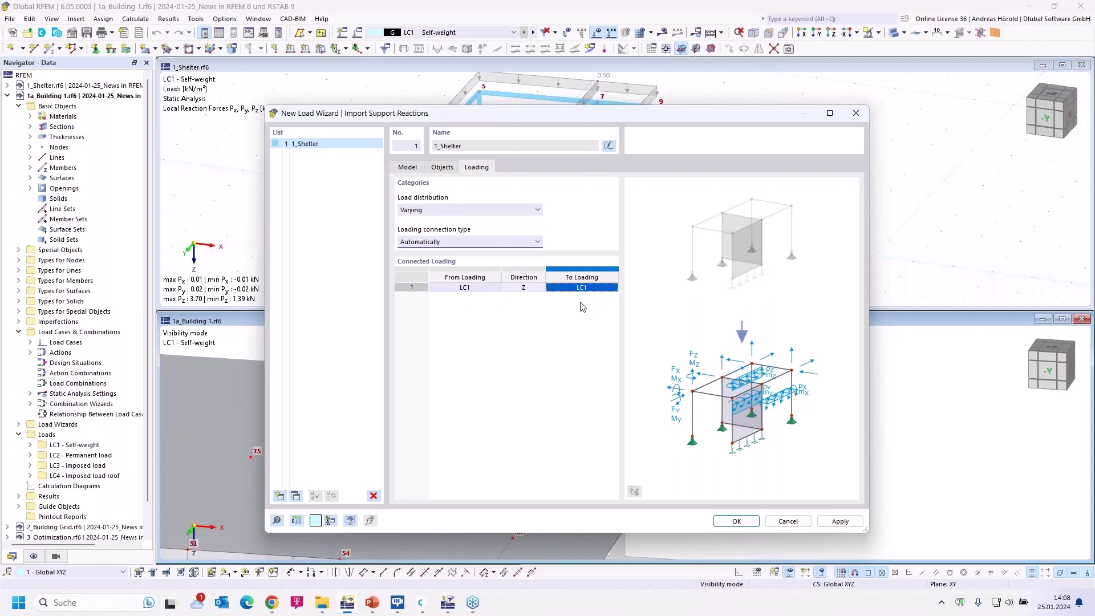
{"action": "left_click", "coordinate": [528, 291]}
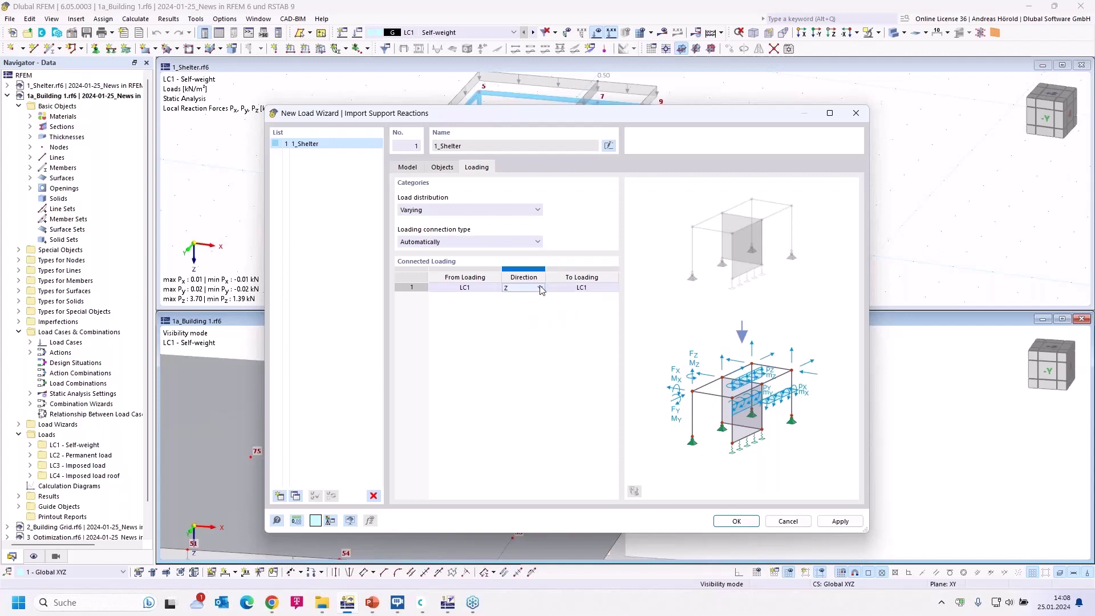
{"action": "left_click", "coordinate": [540, 288]}
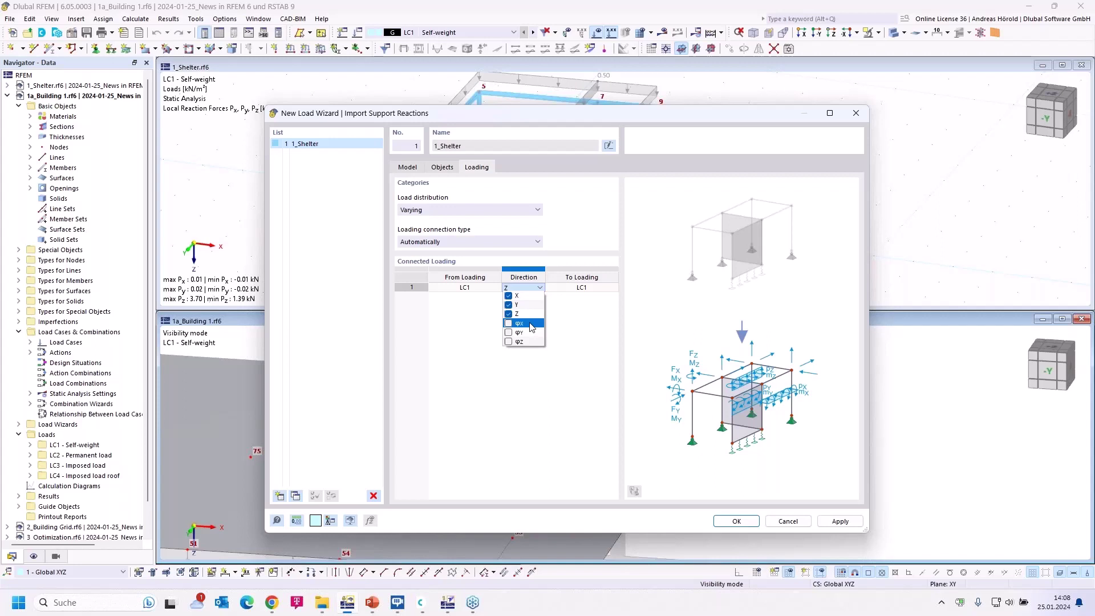
{"action": "left_click", "coordinate": [587, 334]}
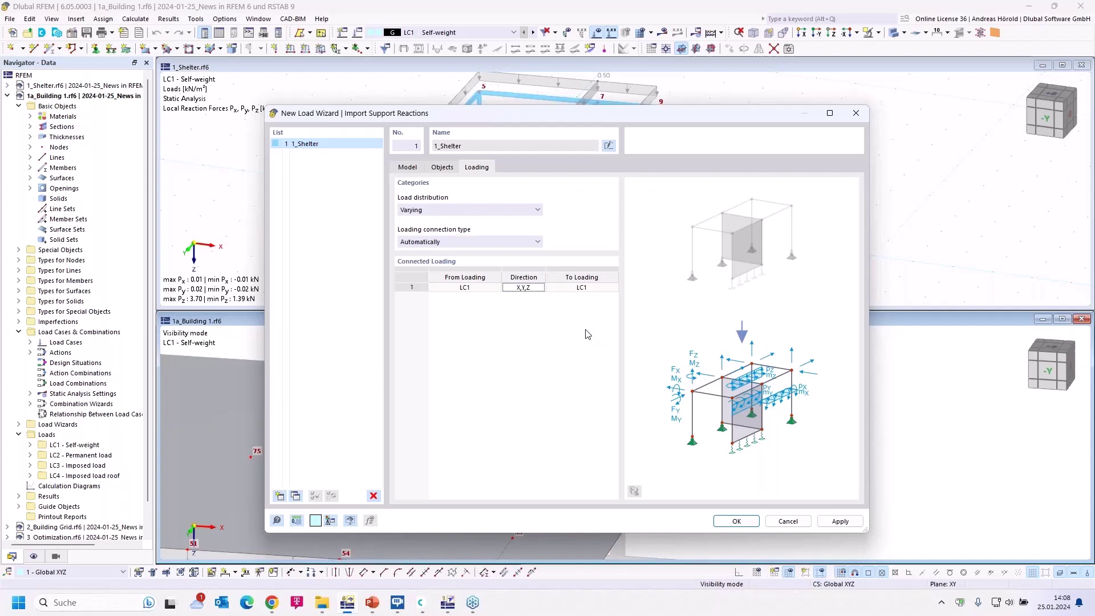
Step: Assign roof slab nodes 71, 72, 74 and 73 as targets for the imported support reactions and finish the load wizard
{"action": "left_click", "coordinate": [730, 522]}
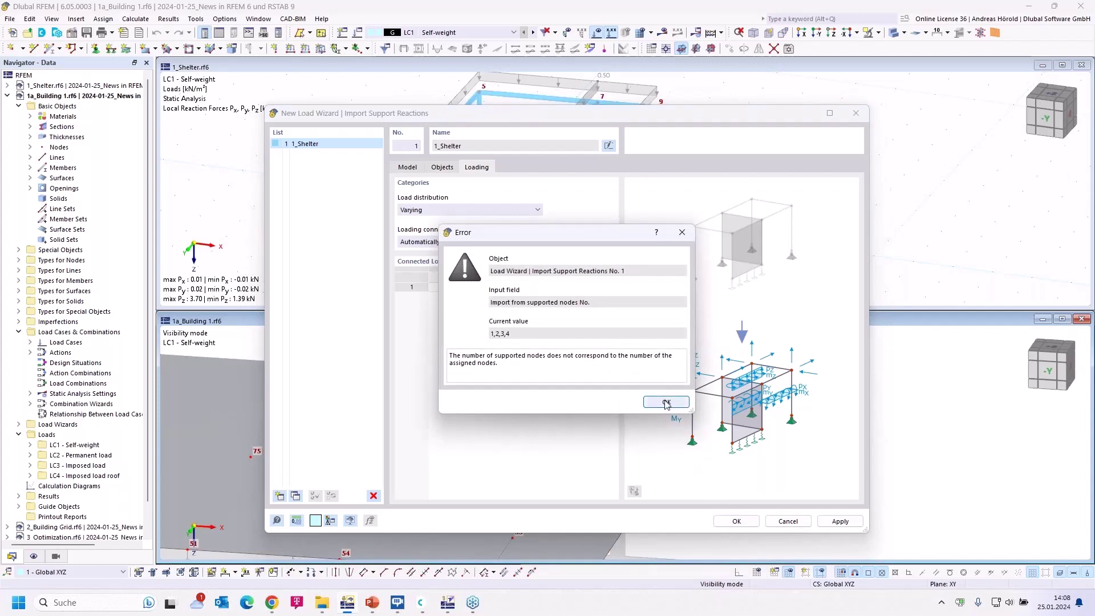
{"action": "left_click", "coordinate": [666, 402]}
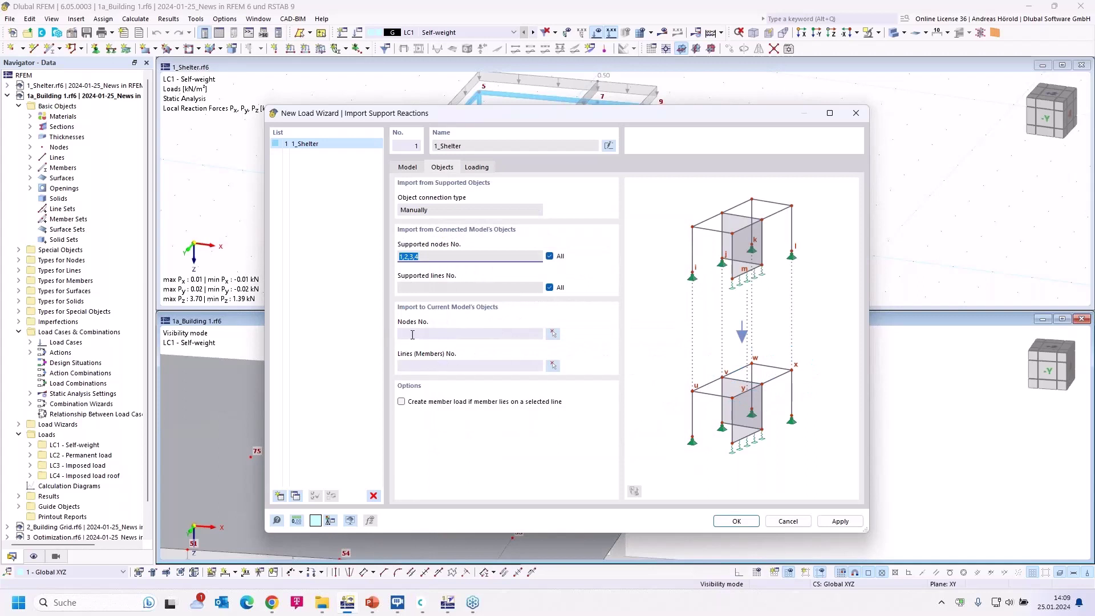
{"action": "left_click", "coordinate": [553, 334]}
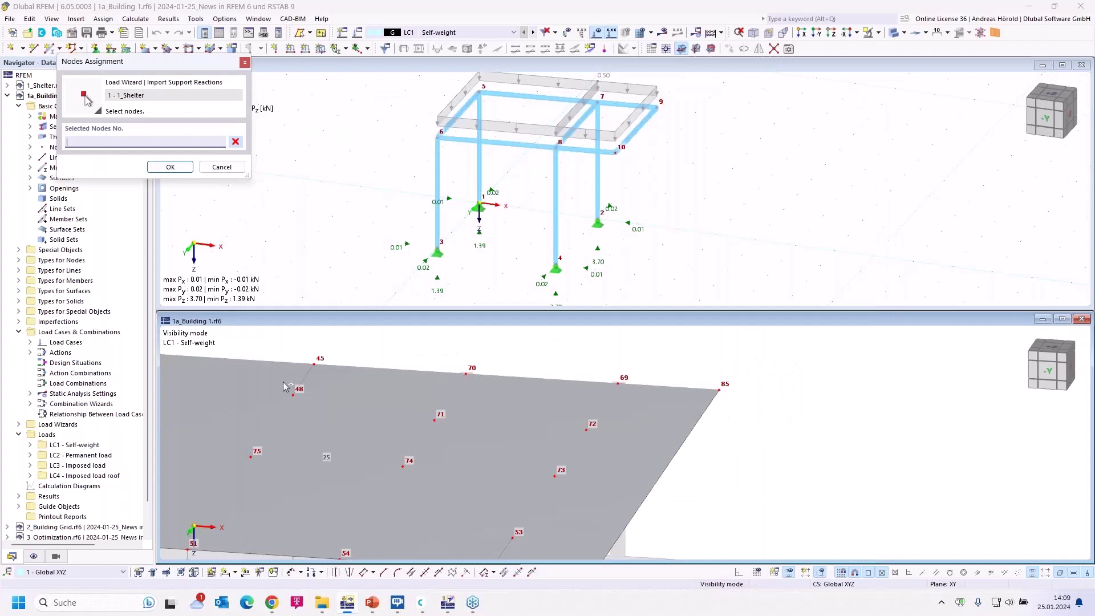
{"action": "left_click", "coordinate": [435, 421]}
{"action": "left_click", "coordinate": [587, 429]}
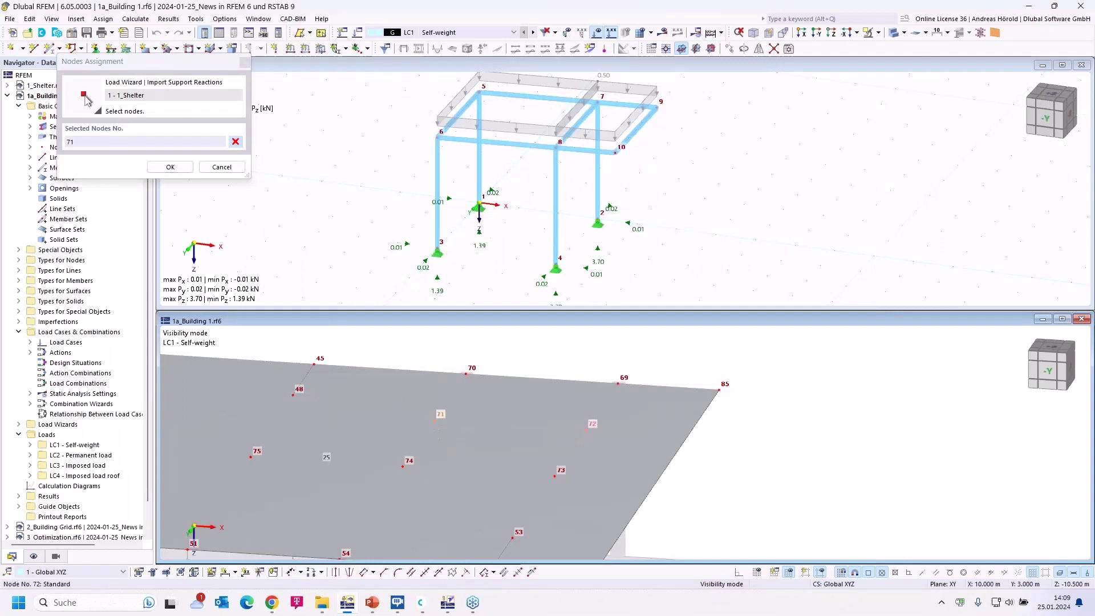
{"action": "left_click", "coordinate": [404, 465]}
{"action": "left_click", "coordinate": [555, 475]}
{"action": "left_click", "coordinate": [170, 167]}
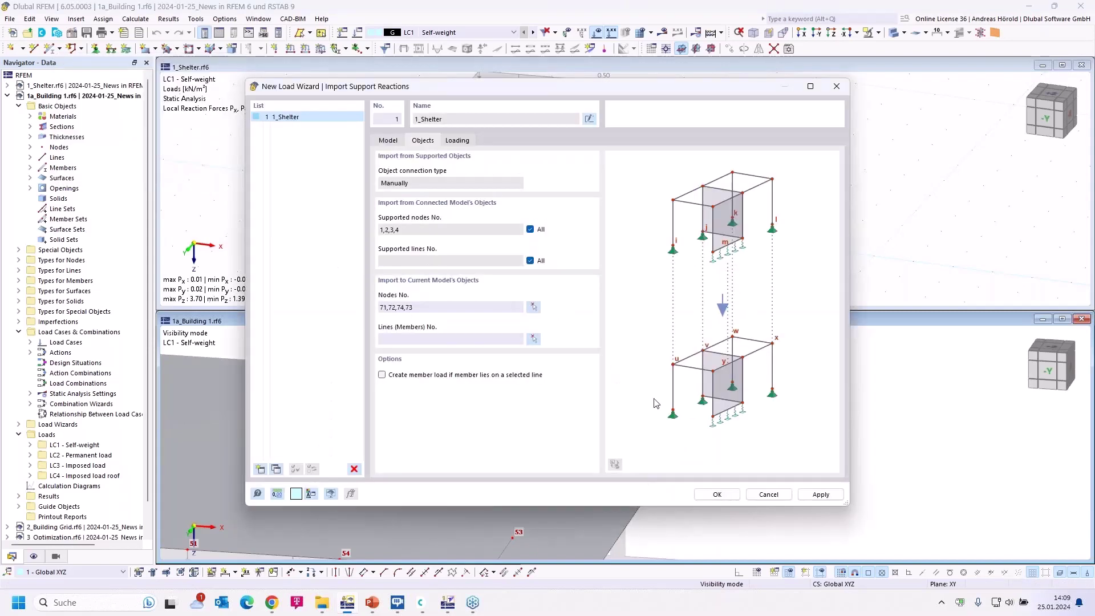
{"action": "left_click", "coordinate": [719, 494]}
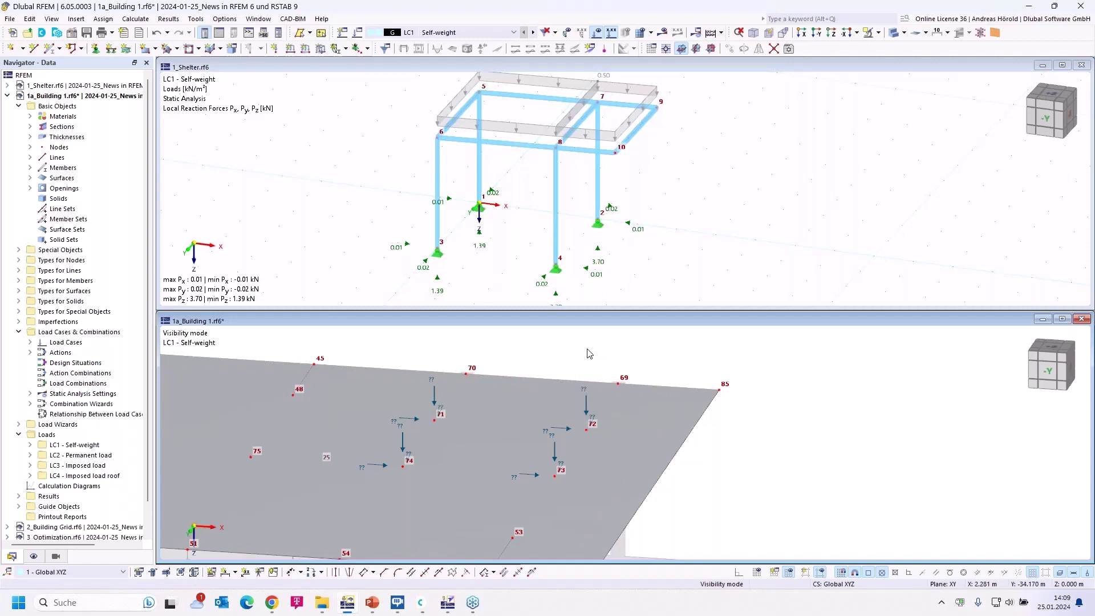
Step: Calculate the building model and compare the imported nodal loads at nodes 71 to 74 with the shelter's support reactions
{"action": "left_click", "coordinate": [664, 33]}
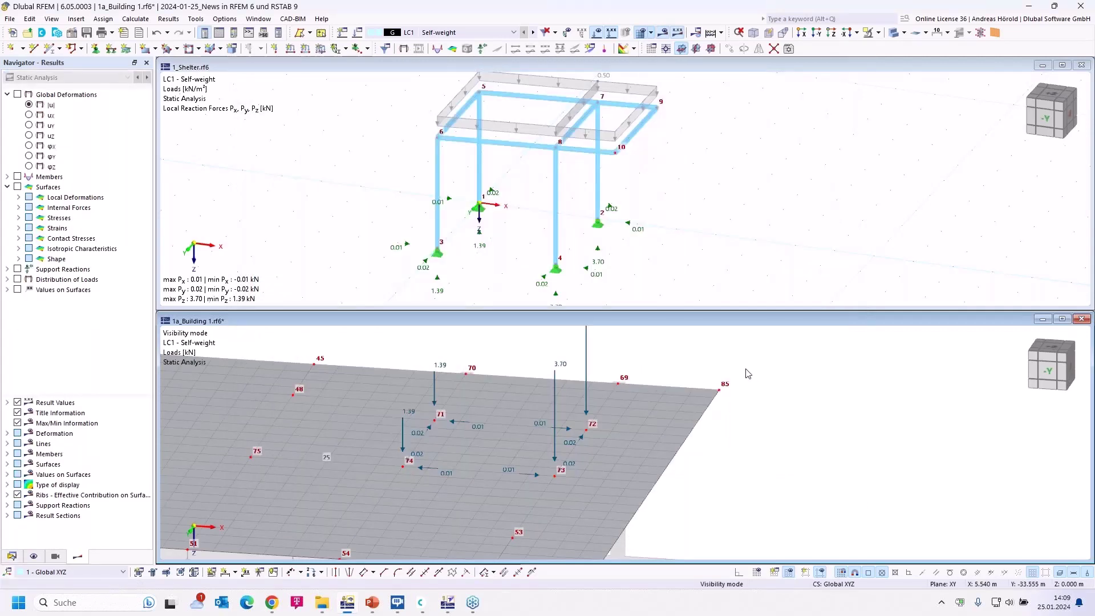
{"action": "middle_click_drag", "start_coordinate": [744, 372], "coordinate": [729, 417]}
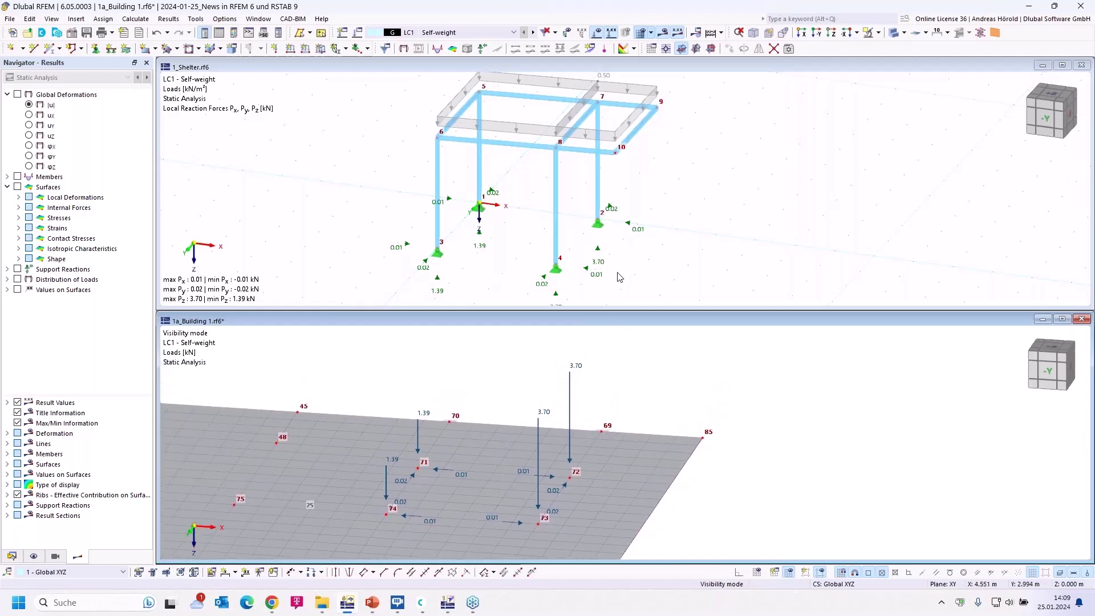
{"action": "middle_click_drag", "start_coordinate": [620, 277], "coordinate": [626, 244]}
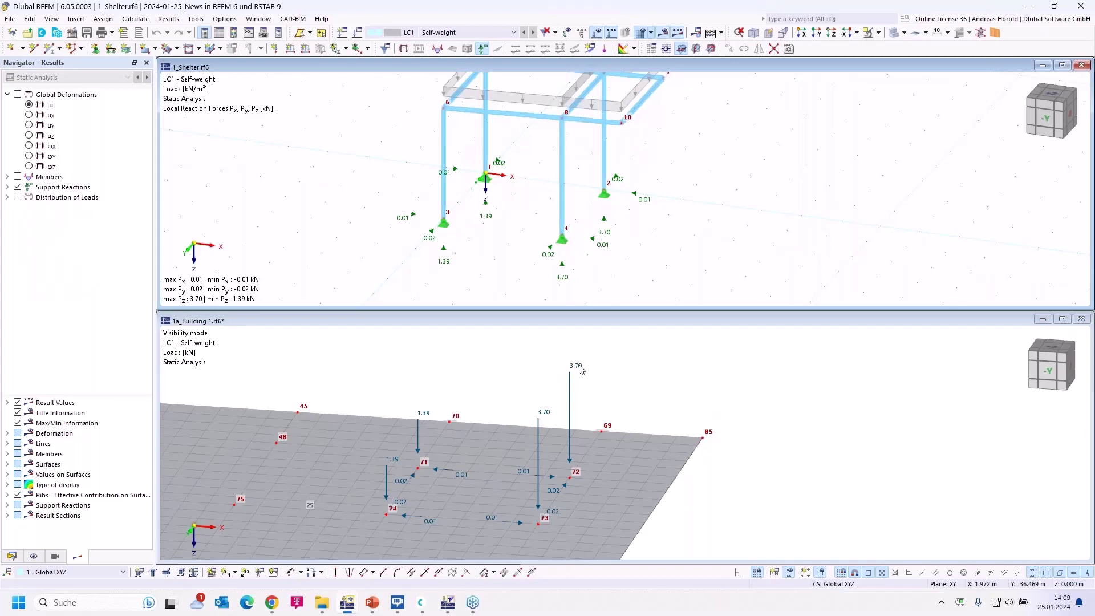
{"action": "mouse_move", "coordinate": [570, 396]}
{"action": "left_click", "coordinate": [419, 425]}
{"action": "left_click", "coordinate": [419, 425]}
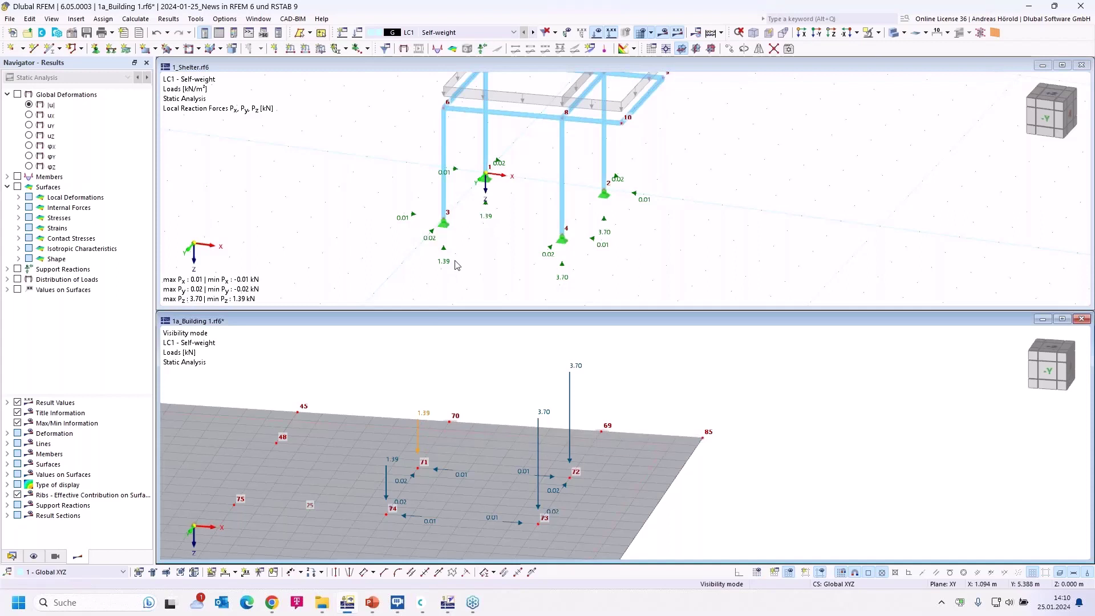
{"action": "scroll", "coordinate": [689, 403], "scroll_direction": "down", "scroll_amount": 1}
{"action": "middle_click_drag", "start_coordinate": [689, 403], "coordinate": [672, 384]}
{"action": "scroll", "coordinate": [665, 172], "scroll_direction": "down", "scroll_amount": 1}
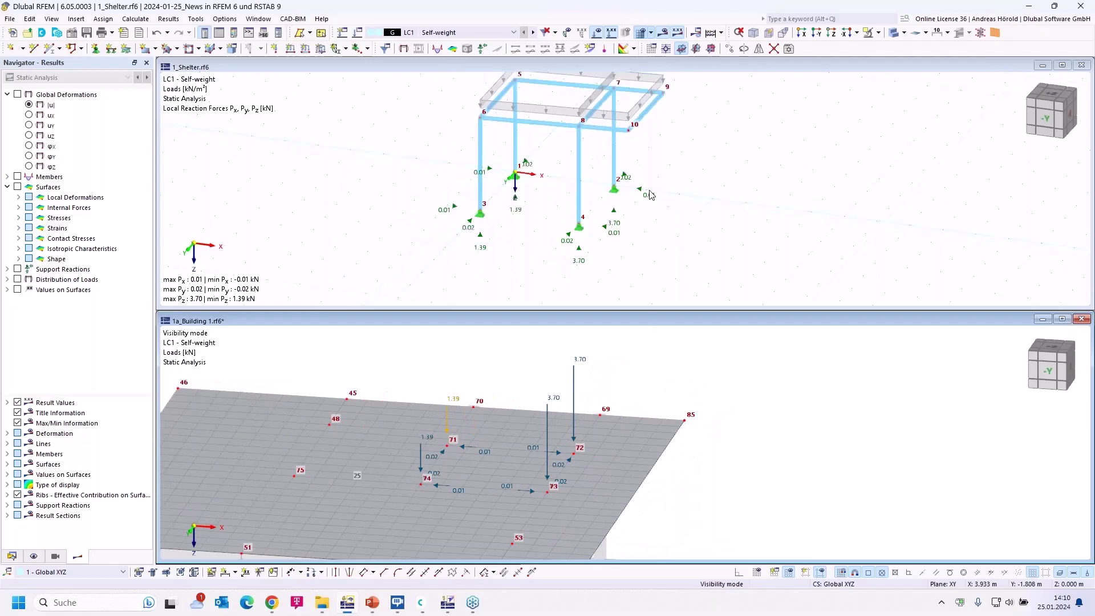
Step: Set the magnitude of the shelter roof's uniform area load in LC1 to 2 kN/m²
{"action": "middle_click_drag", "start_coordinate": [666, 167], "coordinate": [632, 224]}
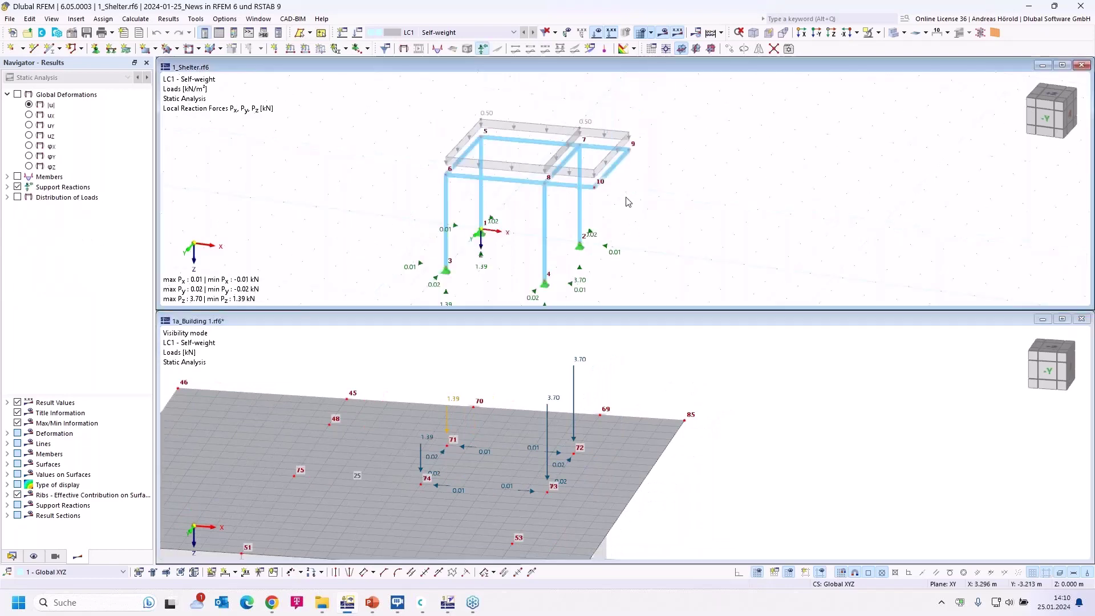
{"action": "double_click", "coordinate": [608, 136]}
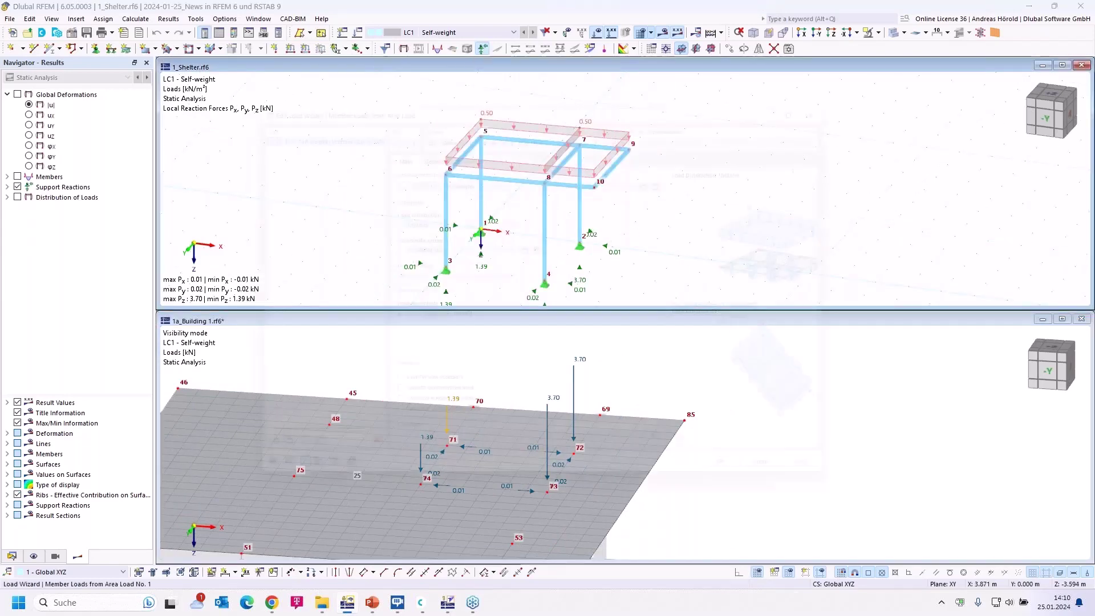
{"action": "left_click_drag", "start_coordinate": [411, 327], "coordinate": [472, 328]}
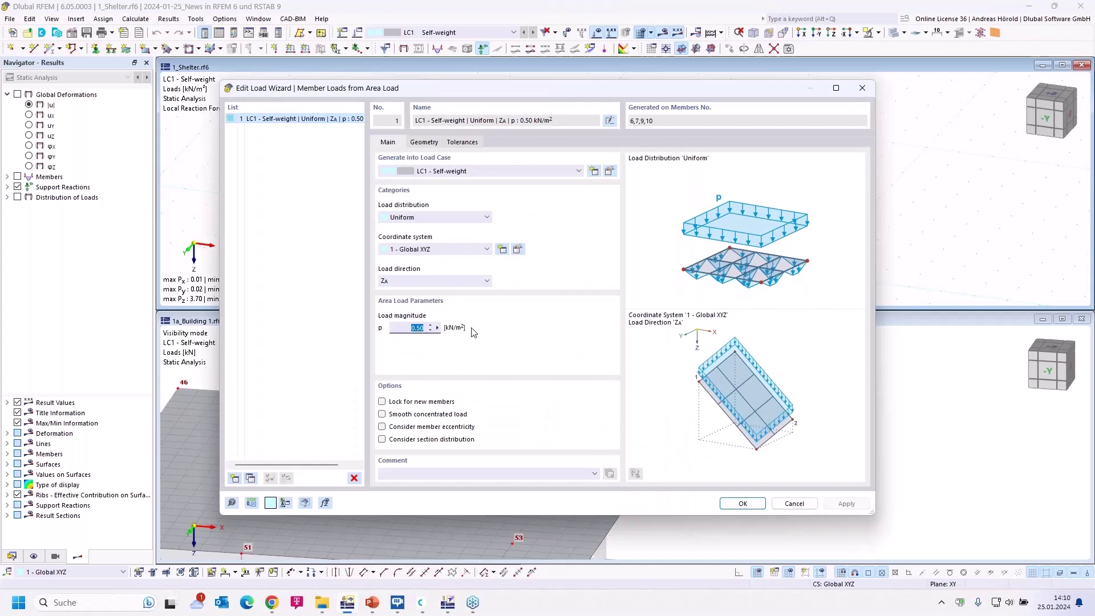
{"action": "type", "text": "2"}
{"action": "left_click", "coordinate": [743, 504]}
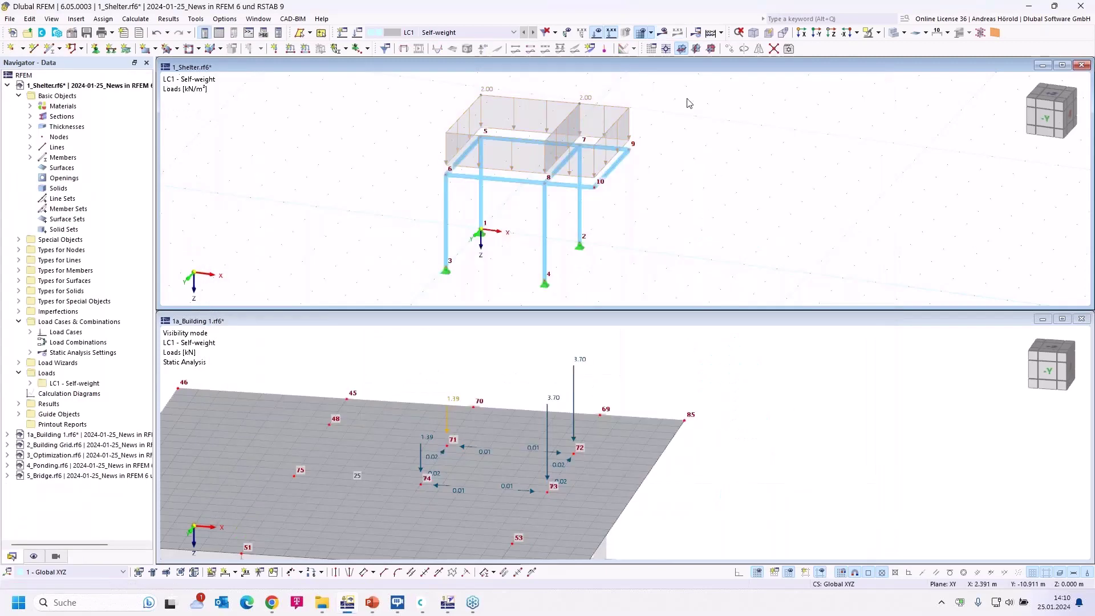
Step: Recalculate and save the shelter model, accepting the deletion of all results
{"action": "left_click", "coordinate": [663, 33]}
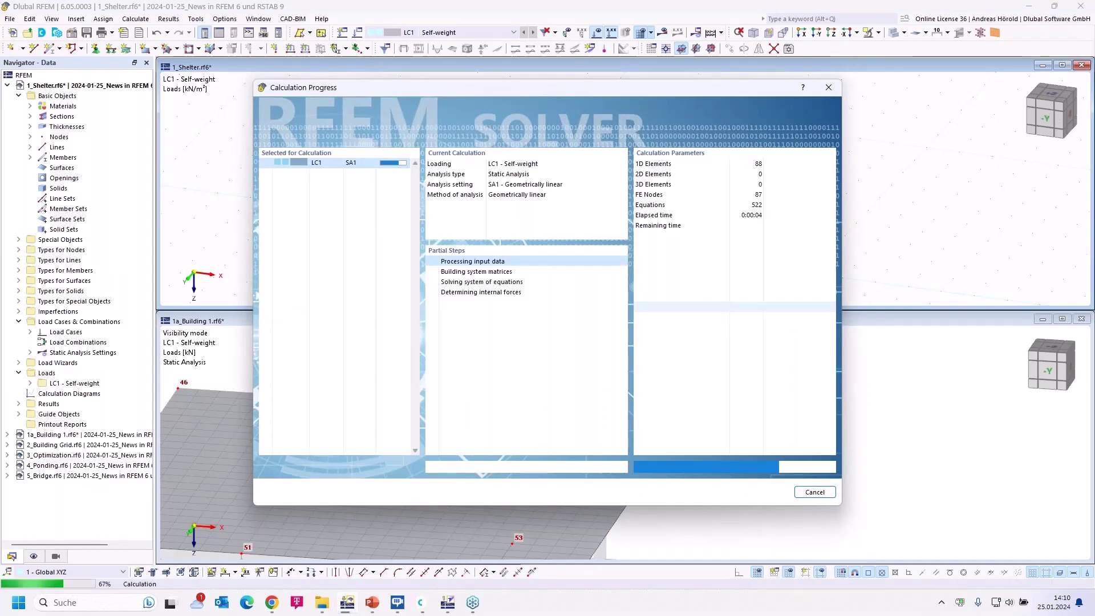
{"action": "left_click", "coordinate": [87, 34]}
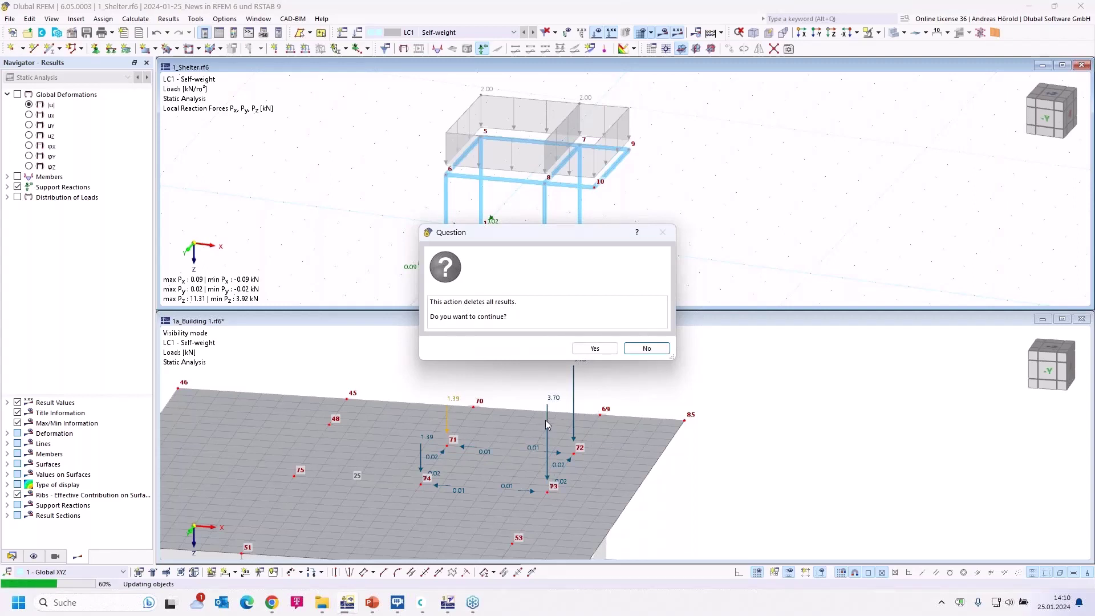
{"action": "left_click", "coordinate": [602, 354]}
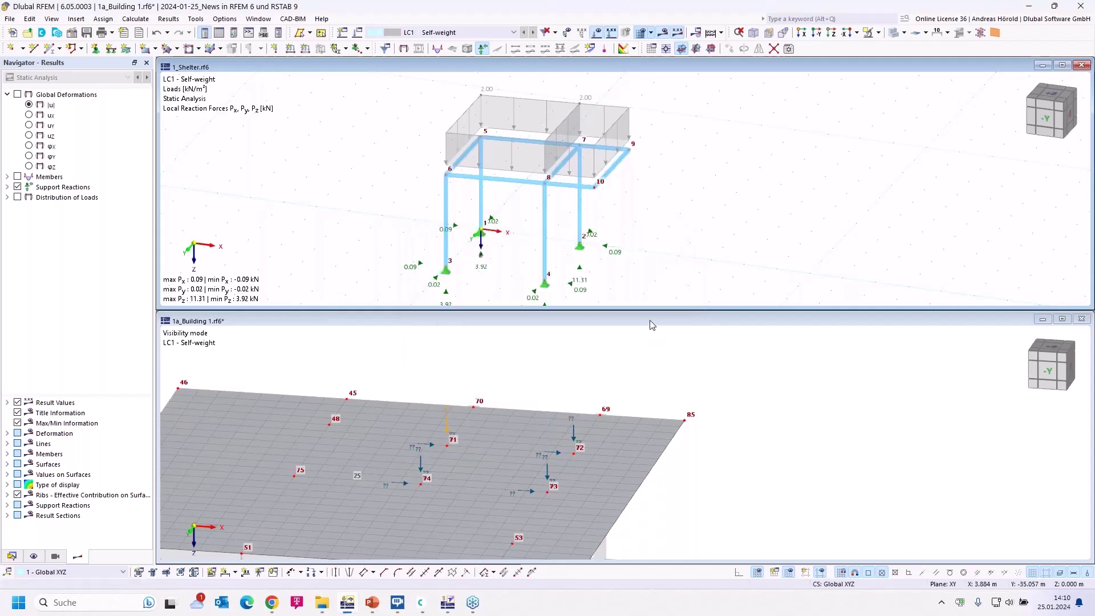
Step: Recalculate the building model and compare its updated nodal loads on the roof slab with the shelter's new support reactions
{"action": "left_click", "coordinate": [662, 32]}
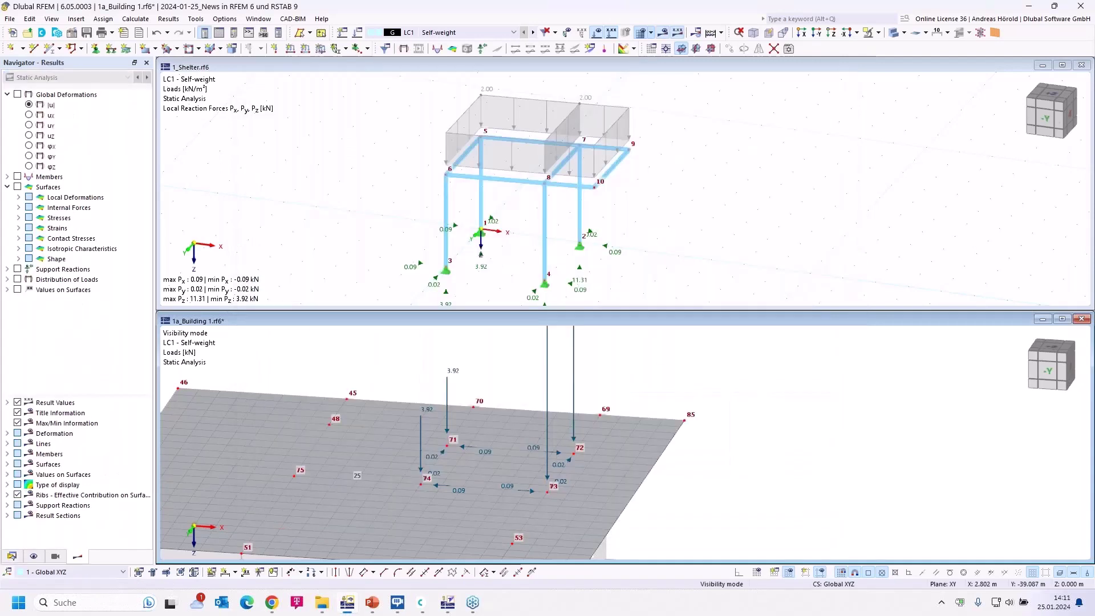
{"action": "middle_click_drag", "start_coordinate": [650, 415], "coordinate": [712, 504]}
{"action": "scroll", "coordinate": [661, 260], "scroll_direction": "up", "scroll_amount": 1}
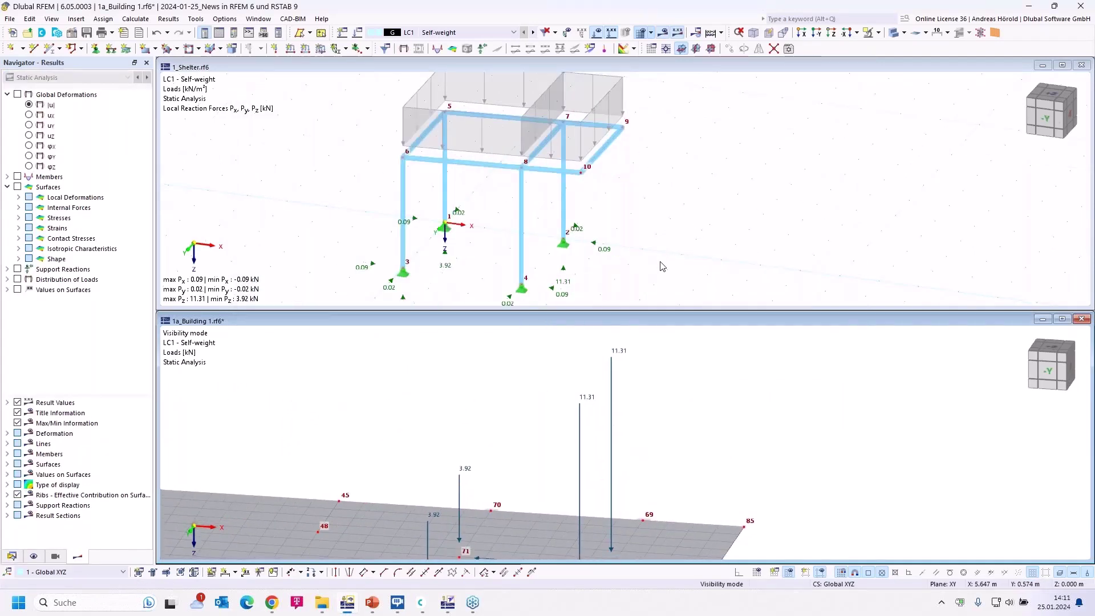
{"action": "scroll", "coordinate": [661, 266], "scroll_direction": "down", "scroll_amount": 1}
{"action": "middle_click_drag", "start_coordinate": [663, 189], "coordinate": [666, 113]}
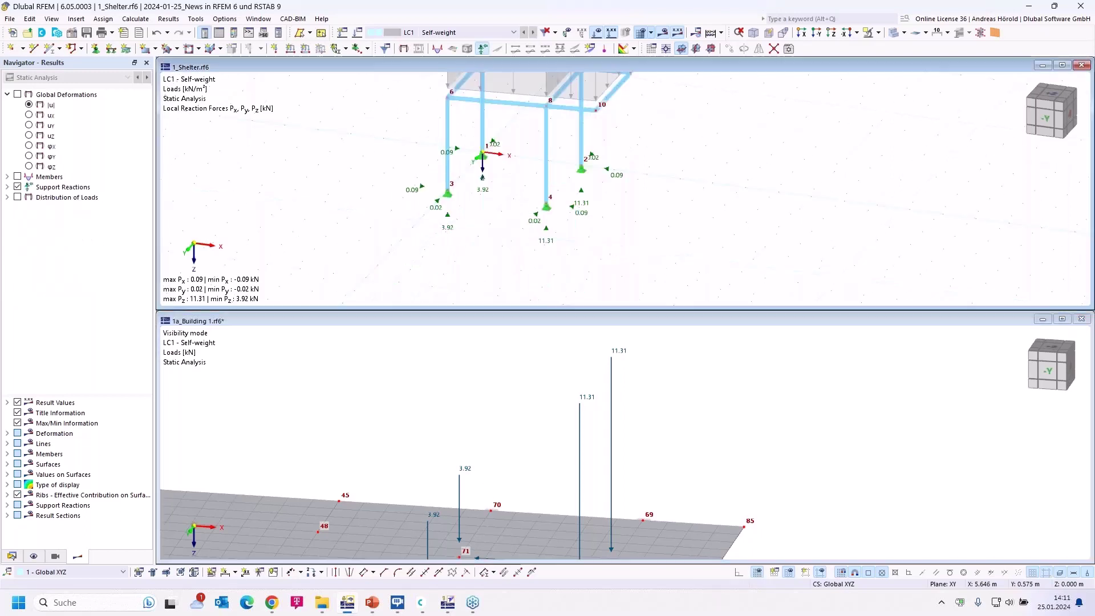
{"action": "scroll", "coordinate": [572, 207], "scroll_direction": "up", "scroll_amount": 1}
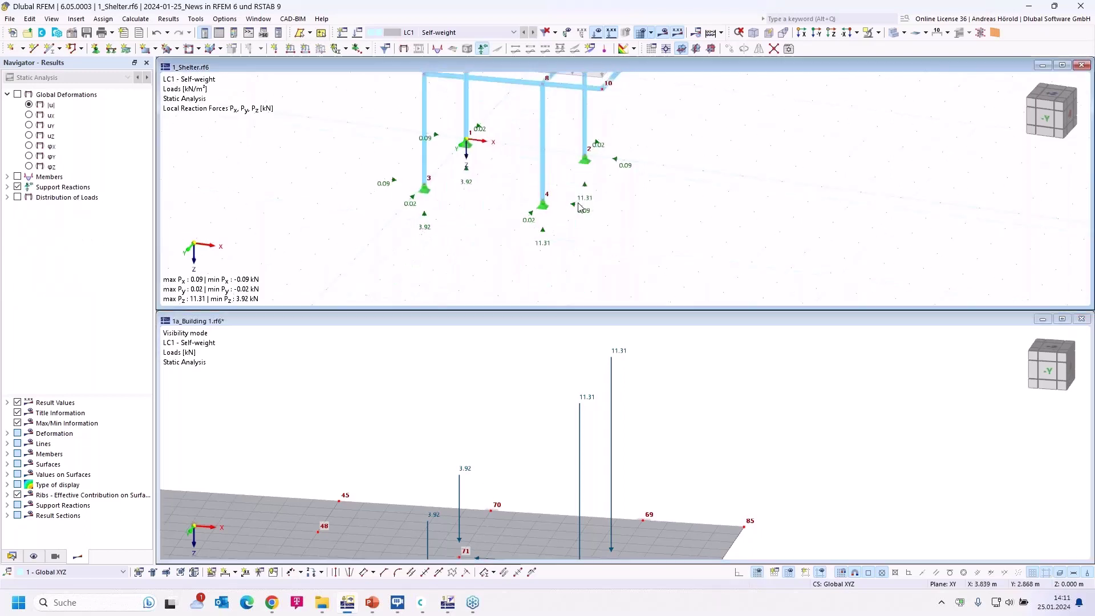
{"action": "left_click", "coordinate": [611, 389]}
{"action": "left_click", "coordinate": [463, 489]}
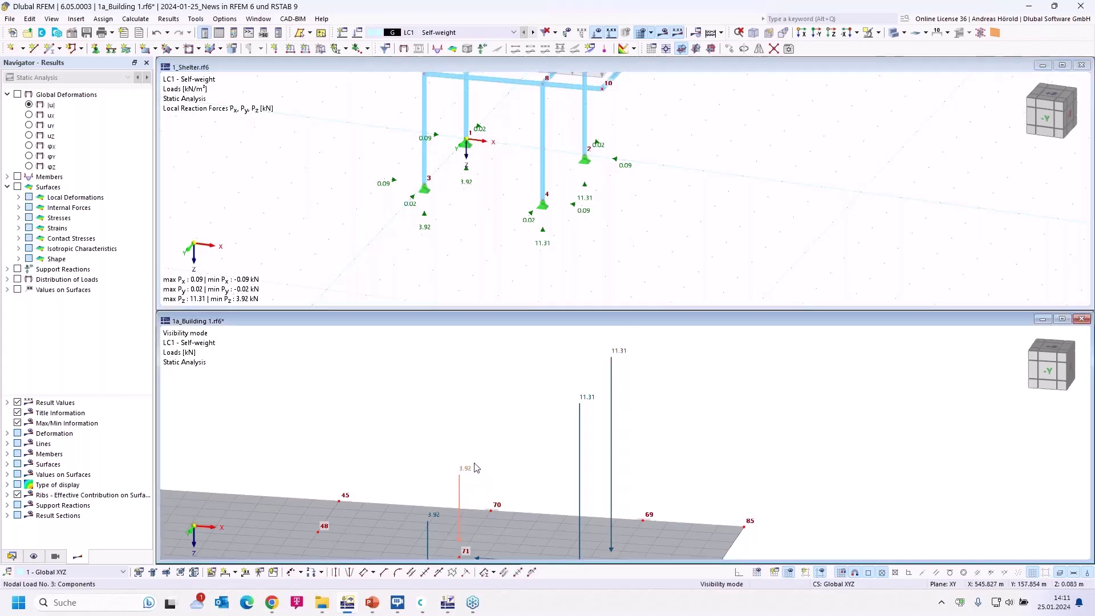
{"action": "scroll", "coordinate": [640, 464], "scroll_direction": "down", "scroll_amount": 1}
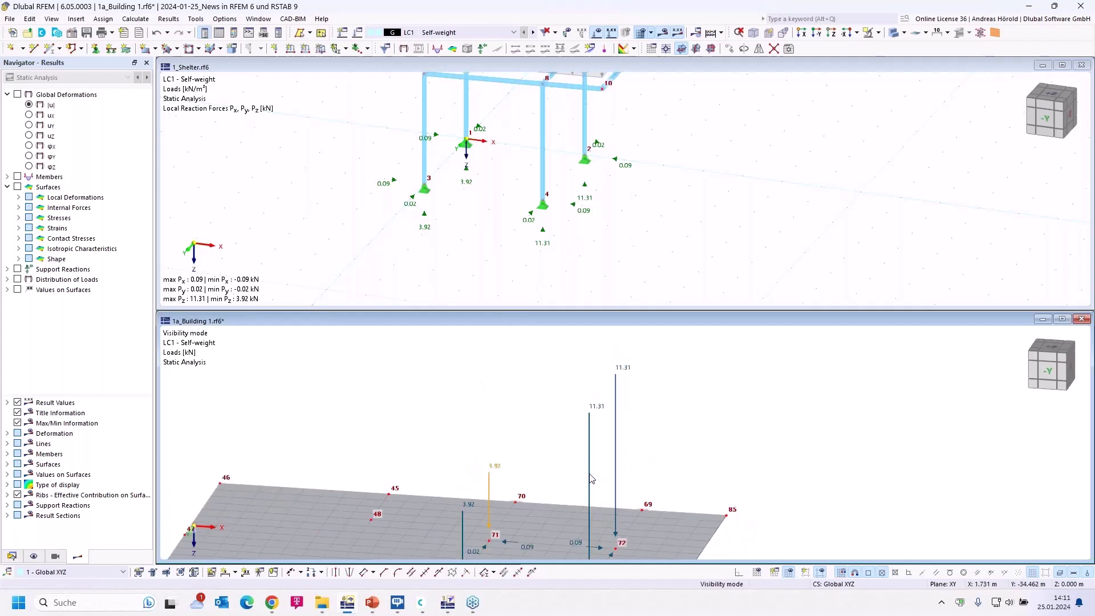
{"action": "middle_click_drag", "start_coordinate": [548, 458], "coordinate": [555, 354]}
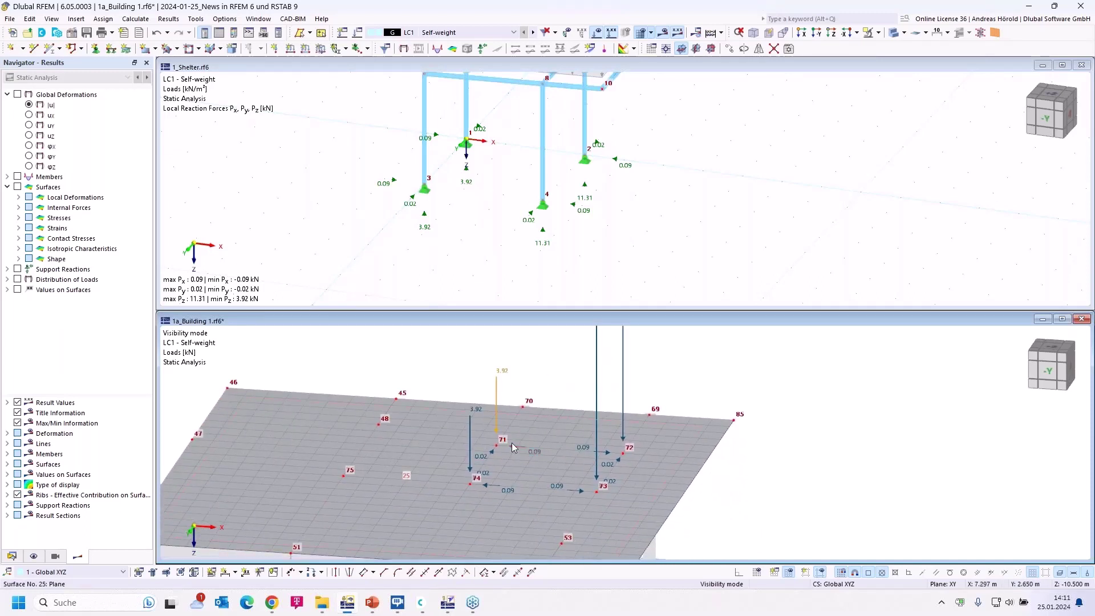
{"action": "mouse_move", "coordinate": [524, 446]}
{"action": "mouse_move", "coordinate": [371, 612]}
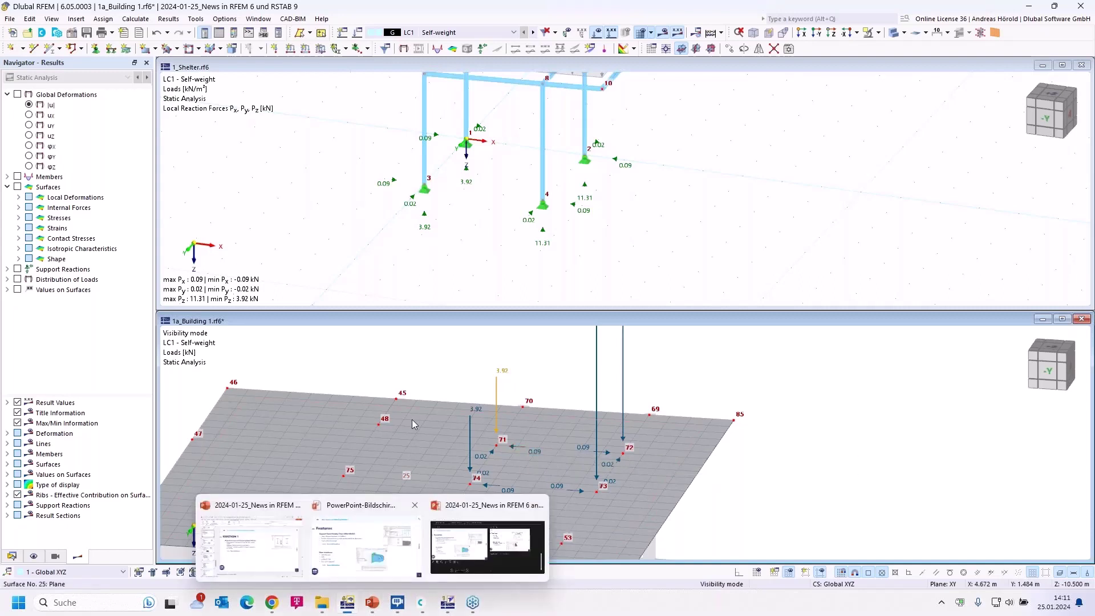
{"action": "left_click", "coordinate": [11, 19]}
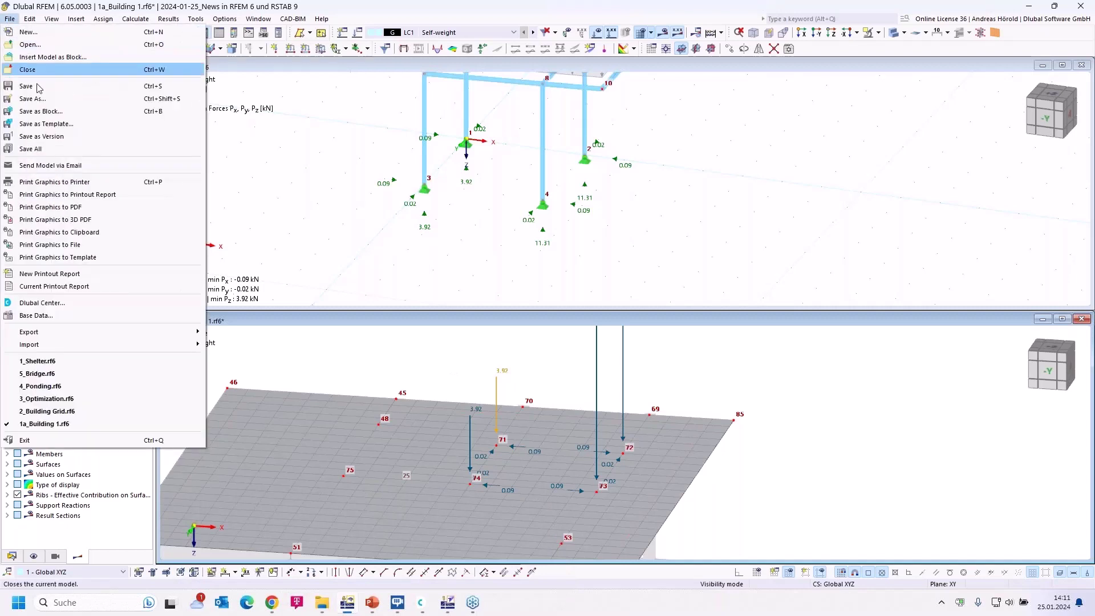
{"action": "mouse_move", "coordinate": [101, 337]}
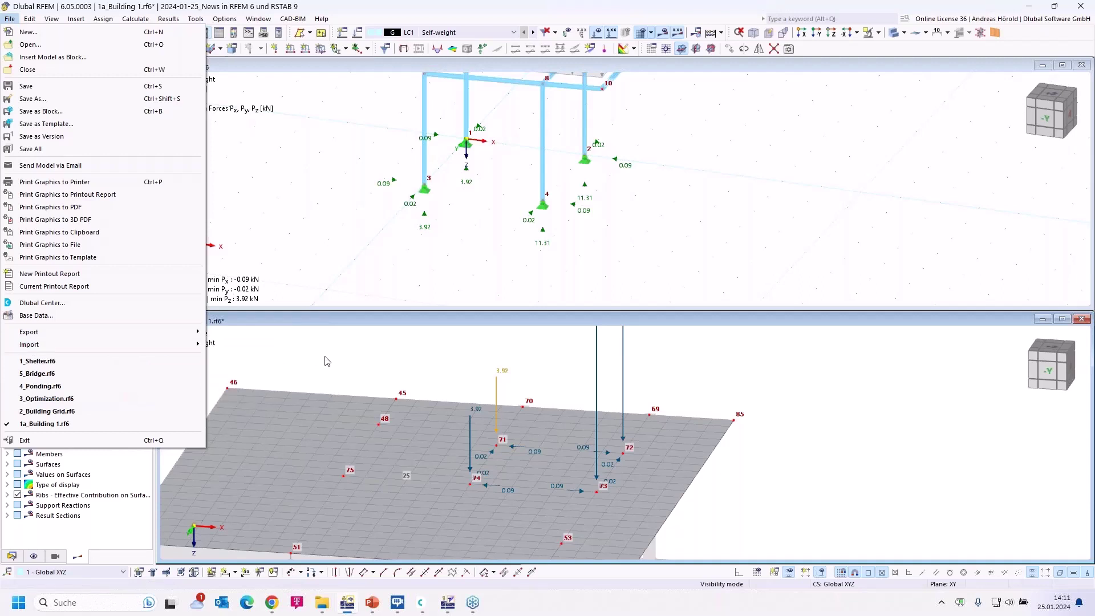
{"action": "left_click", "coordinate": [325, 357]}
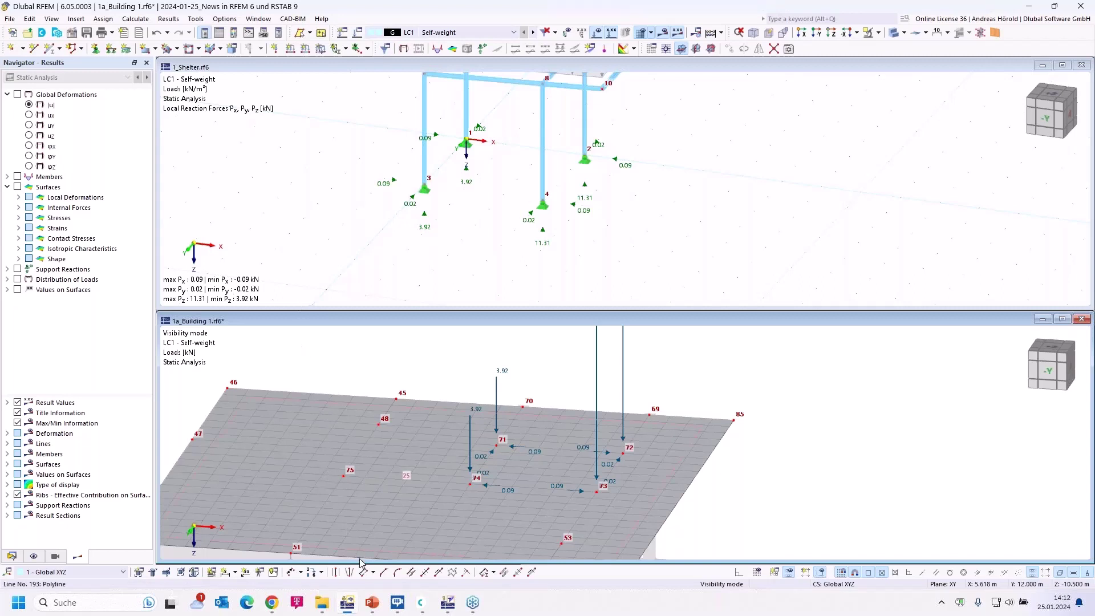
Step: Switch to the PowerPoint slide show and go to the slide on Building Grid and Layered Mesh for Solids
{"action": "mouse_move", "coordinate": [372, 602]}
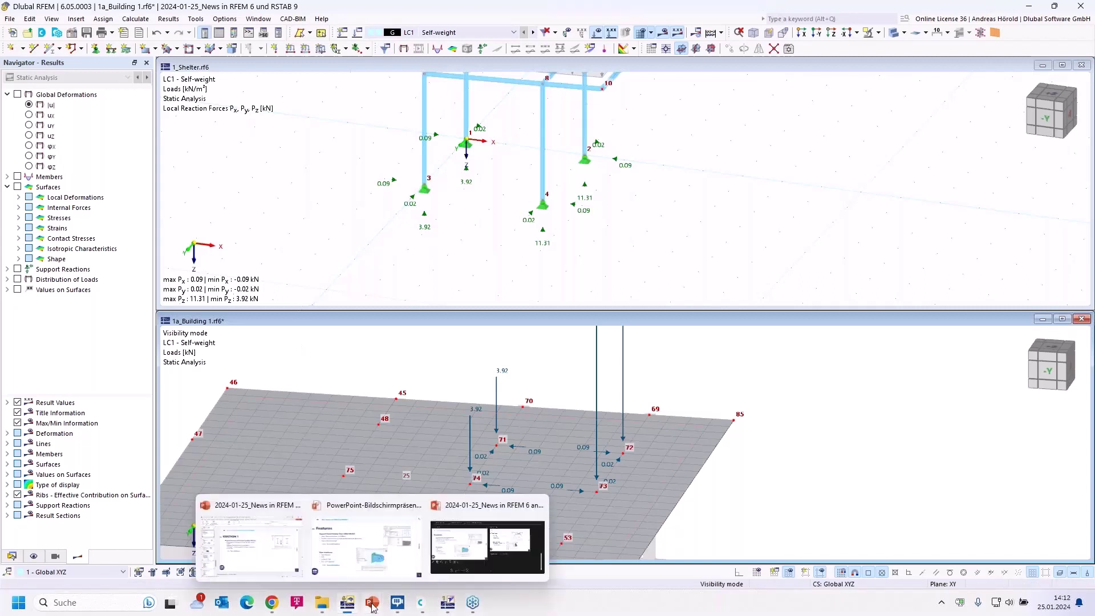
{"action": "left_click", "coordinate": [368, 543]}
{"action": "left_click", "coordinate": [926, 472]}
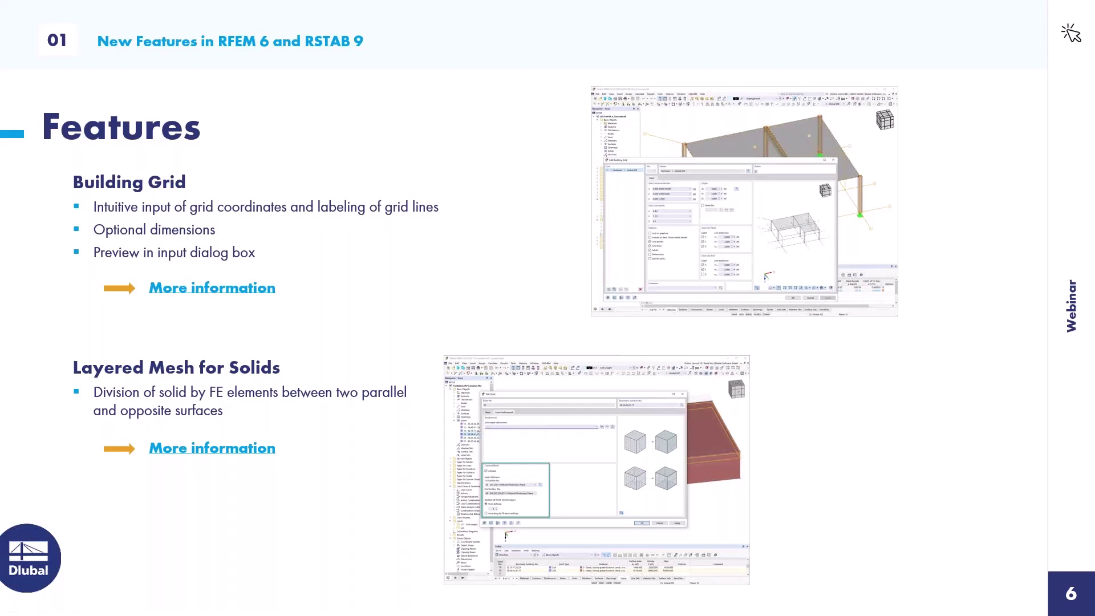
Step: Return to RFEM, close the 1_Shelter and 1a_Building 1 models without saving the building's changes, and open the 2_Building Grid model
{"action": "key", "text": "alt+Tab"}
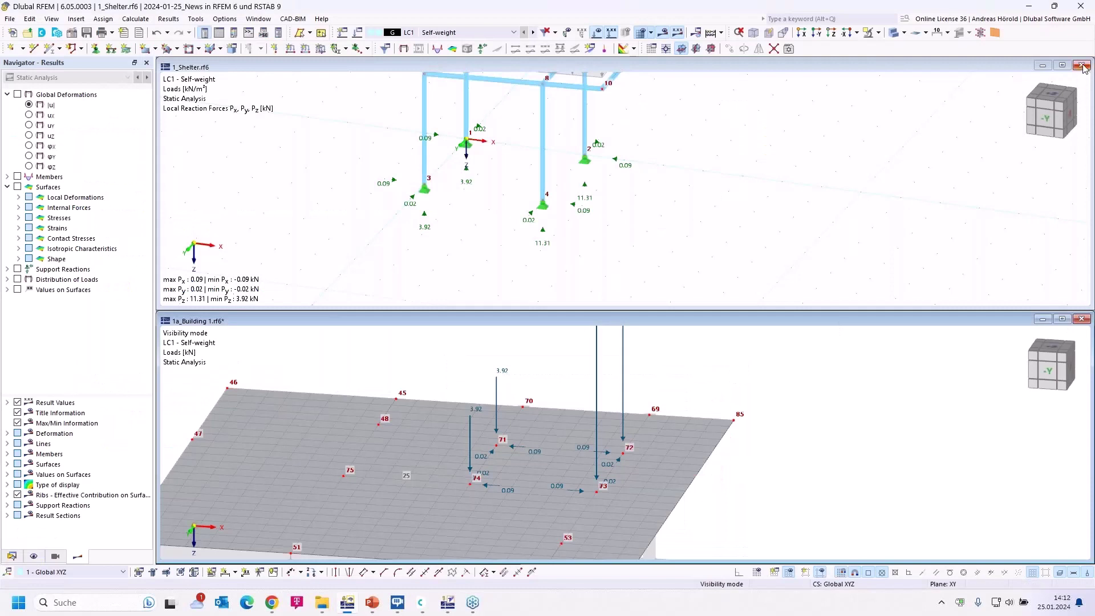
{"action": "left_click", "coordinate": [1081, 320]}
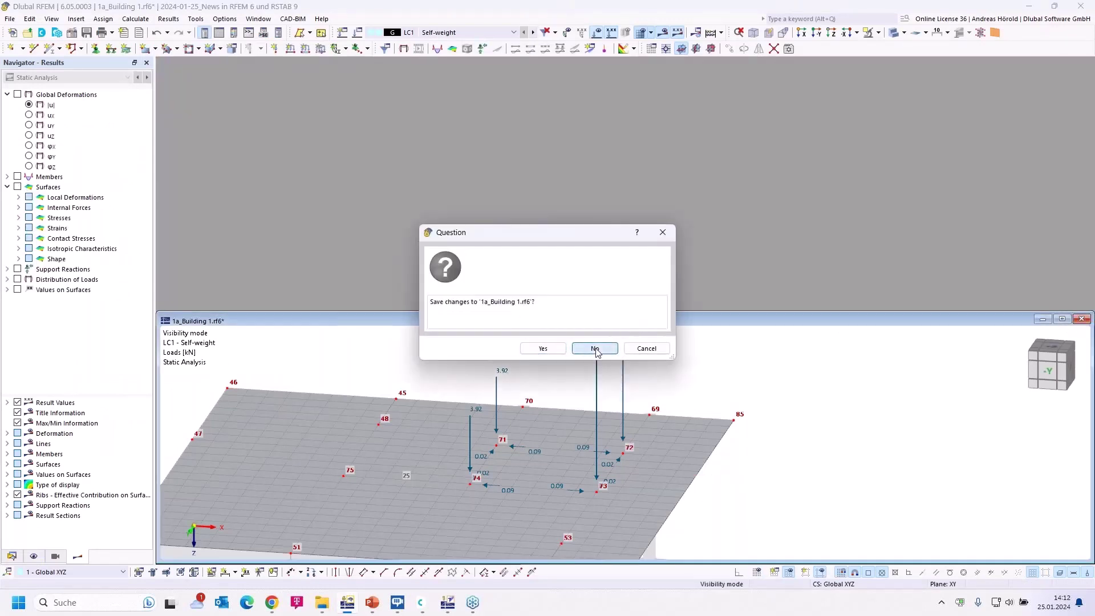
{"action": "left_click", "coordinate": [595, 349]}
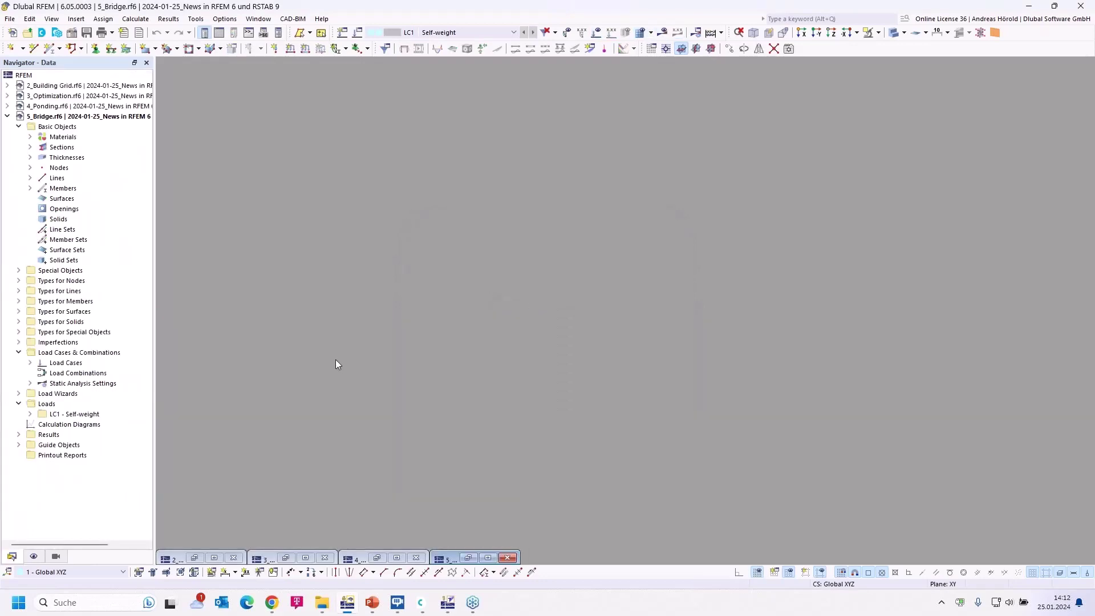
{"action": "left_click", "coordinate": [215, 558]}
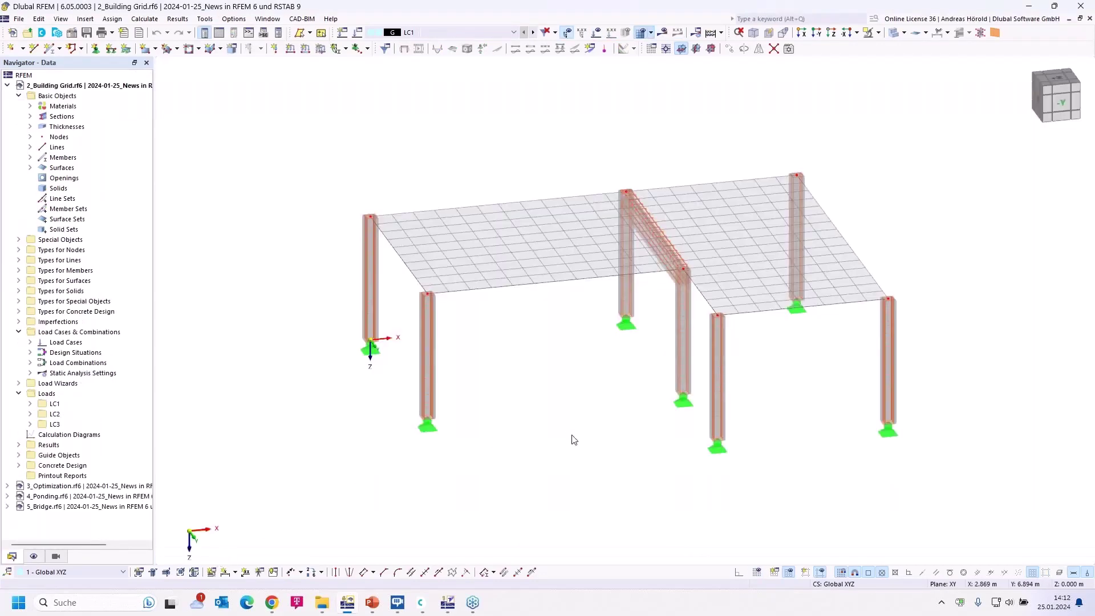
Step: Create a new building grid with line coordinates X 0 6 10 m, Y 0 5 8 m and Z 0 -3 m
{"action": "middle_click_drag", "start_coordinate": [553, 410], "coordinate": [515, 419]}
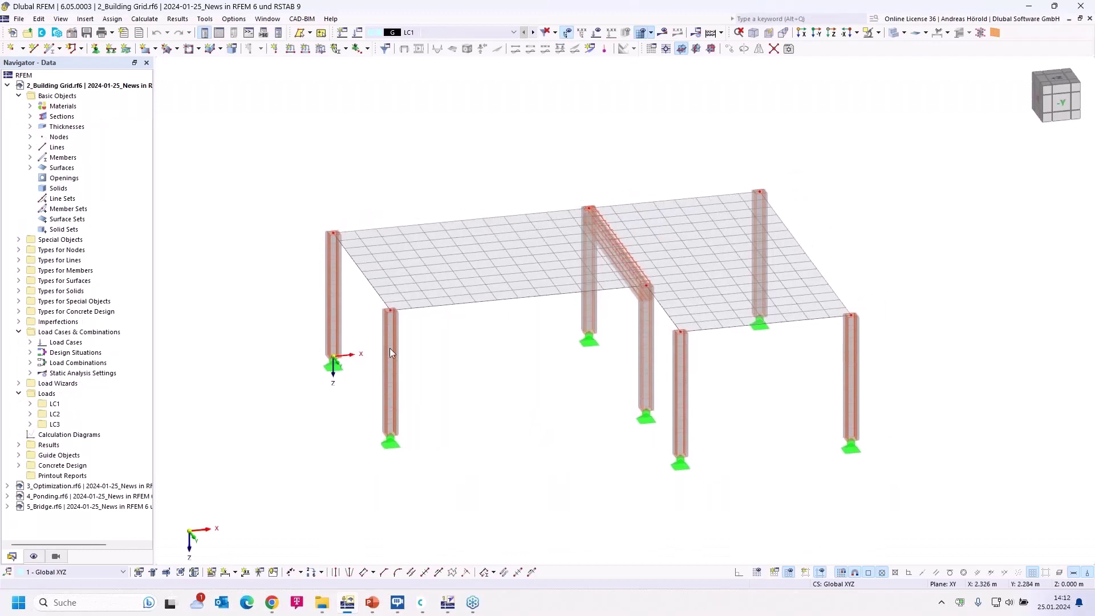
{"action": "left_click", "coordinate": [84, 19]}
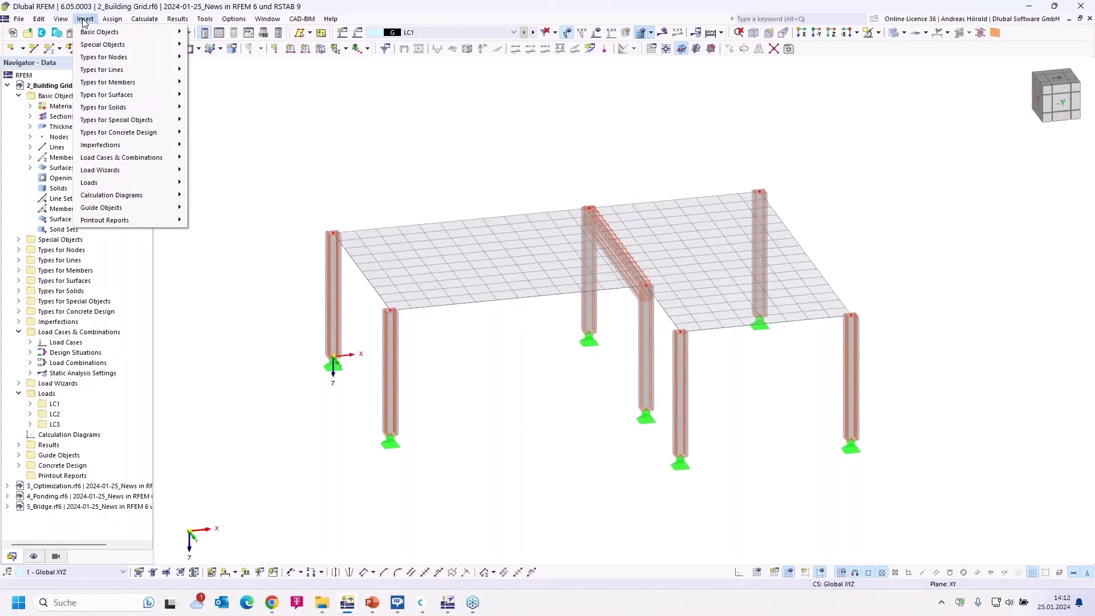
{"action": "mouse_move", "coordinate": [137, 207]}
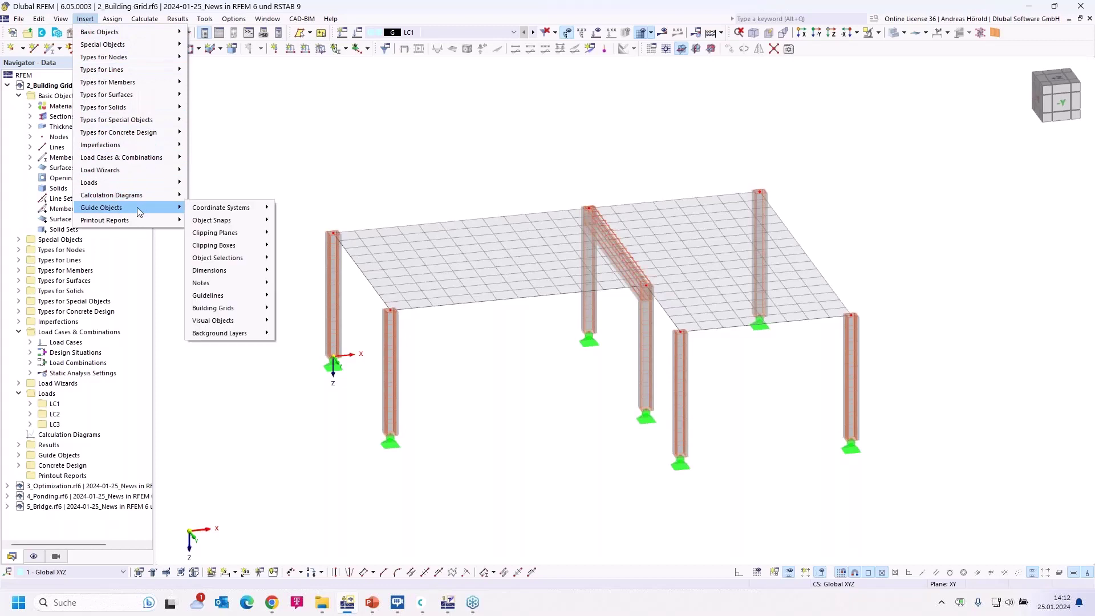
{"action": "mouse_move", "coordinate": [255, 309]}
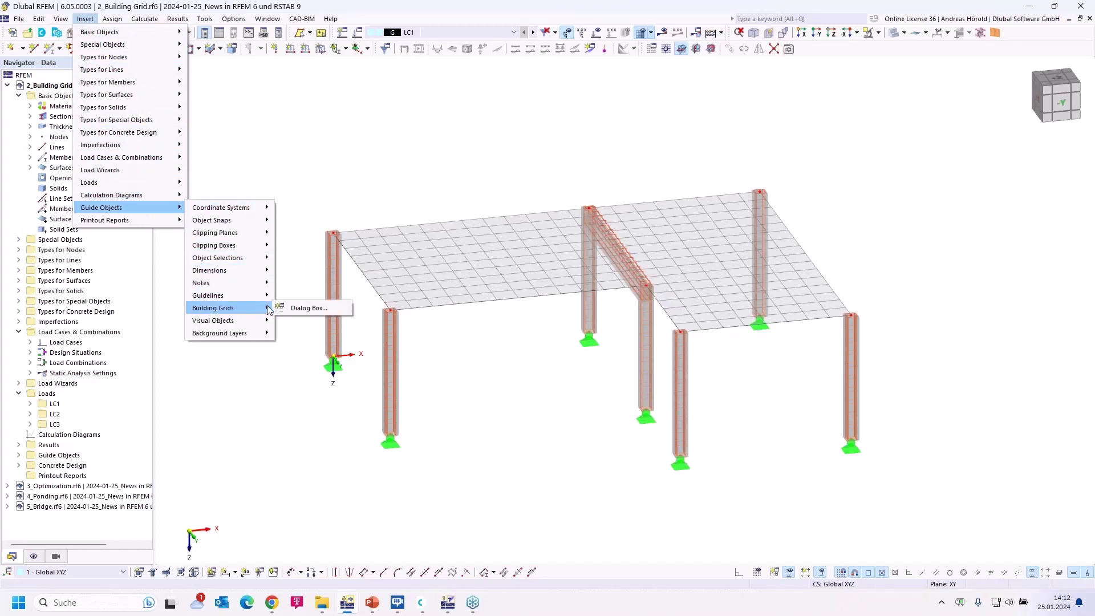
{"action": "left_click", "coordinate": [306, 307]}
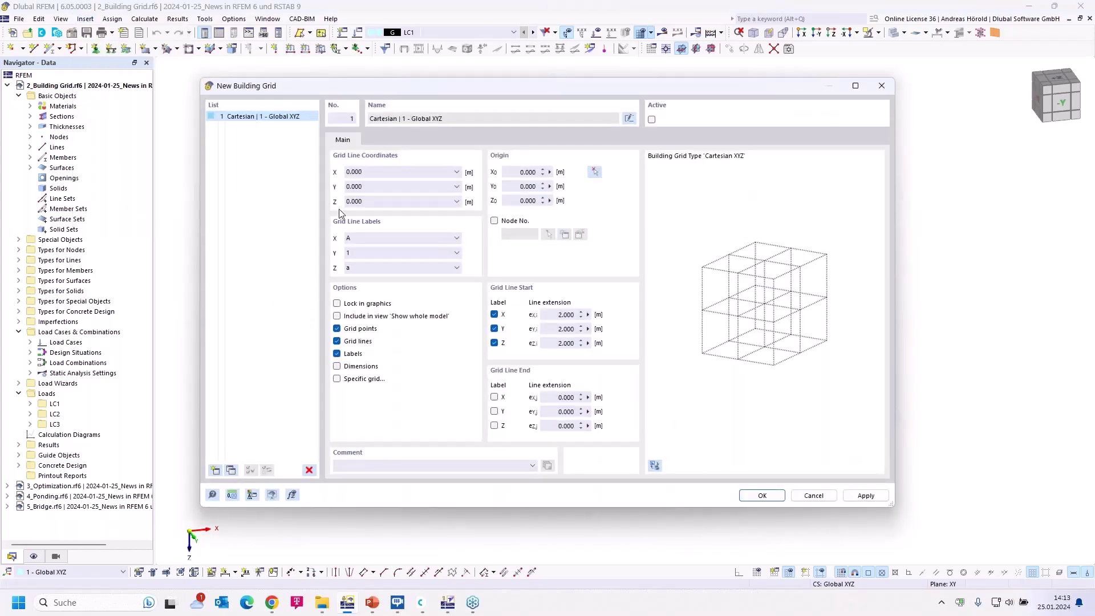
{"action": "left_click", "coordinate": [375, 171]}
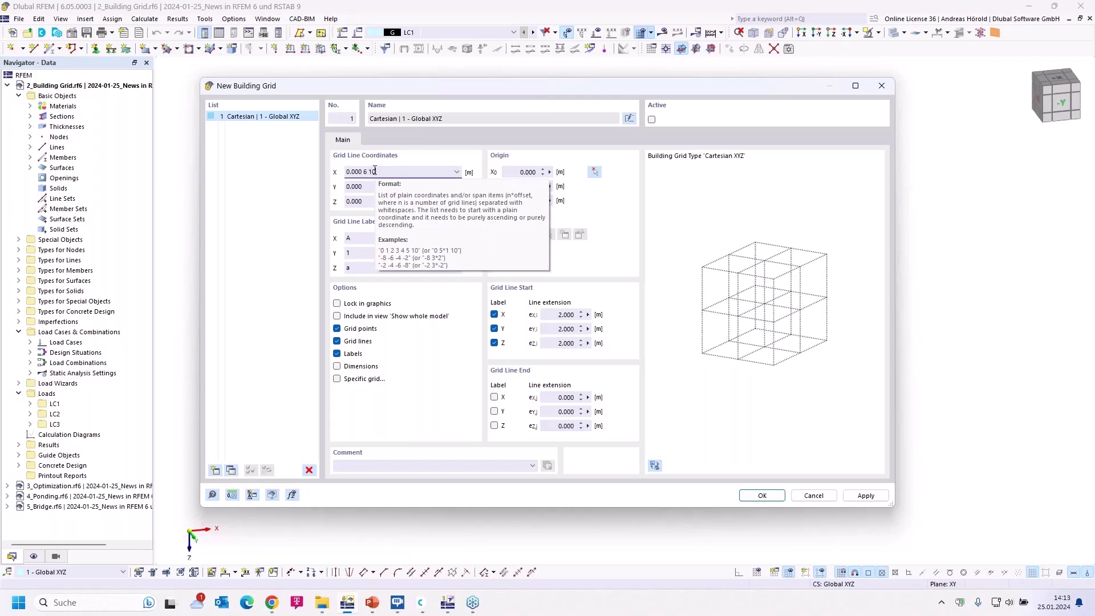
{"action": "key", "text": "Return"}
{"action": "left_click", "coordinate": [394, 186]}
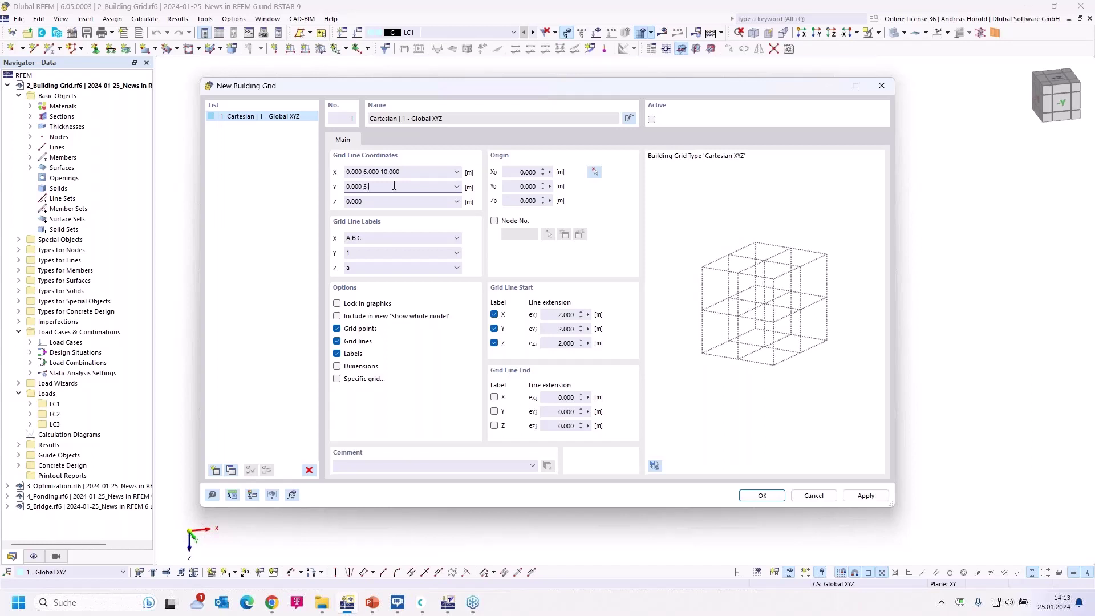
{"action": "left_click", "coordinate": [384, 201]}
{"action": "left_click", "coordinate": [388, 236]}
Step: Preview the building grid on the rendered model and review its X, Y and Z grid line labels
{"action": "left_click", "coordinate": [656, 466]}
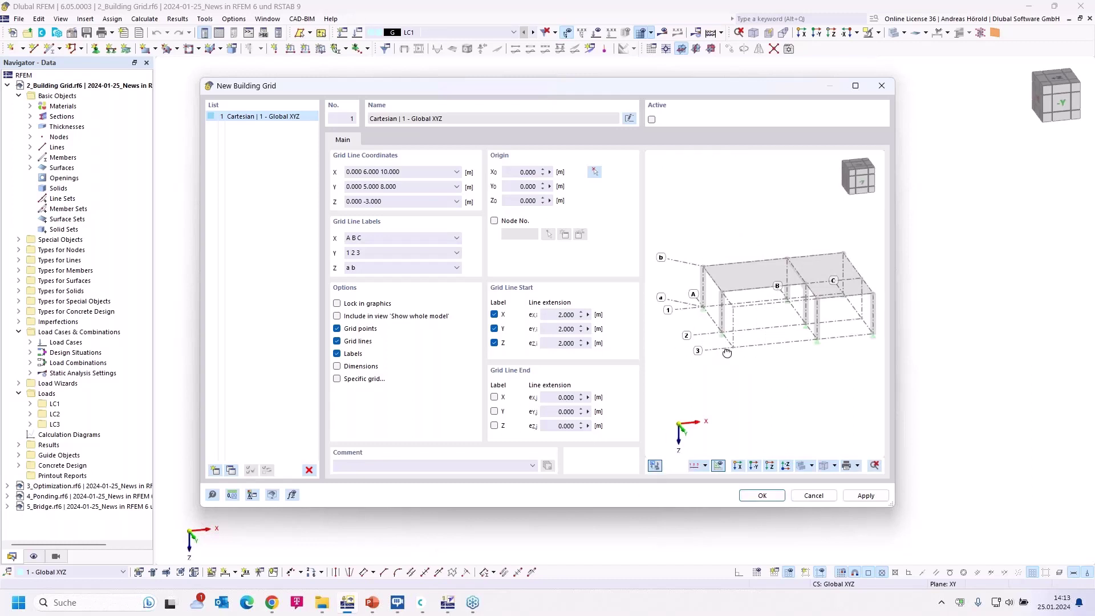
{"action": "middle_click_drag", "start_coordinate": [727, 357], "coordinate": [752, 372], "text": "ctrl"}
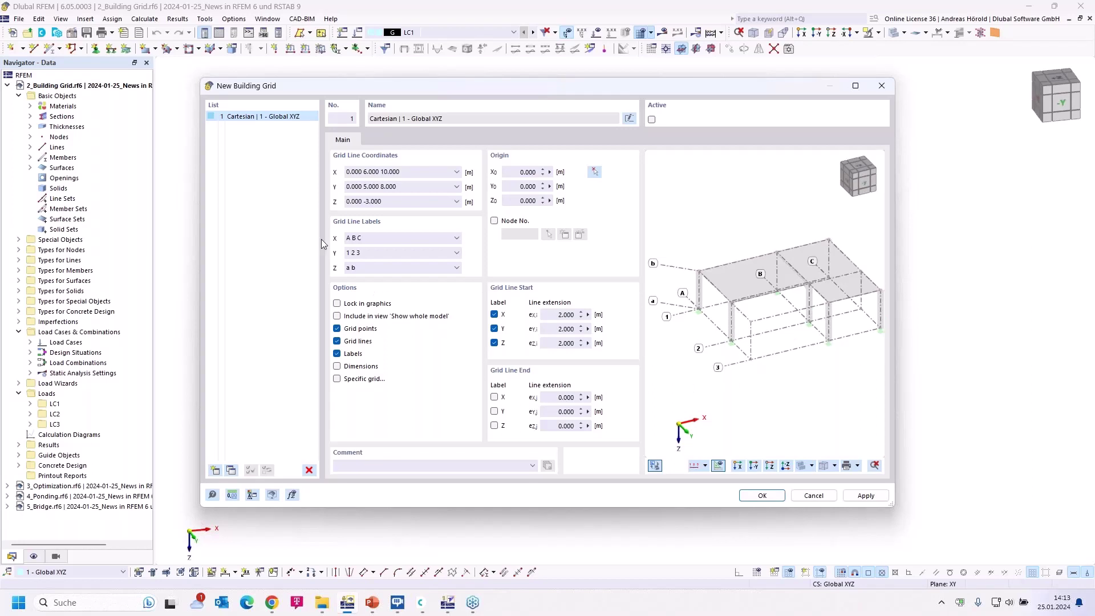
{"action": "left_click", "coordinate": [366, 236]}
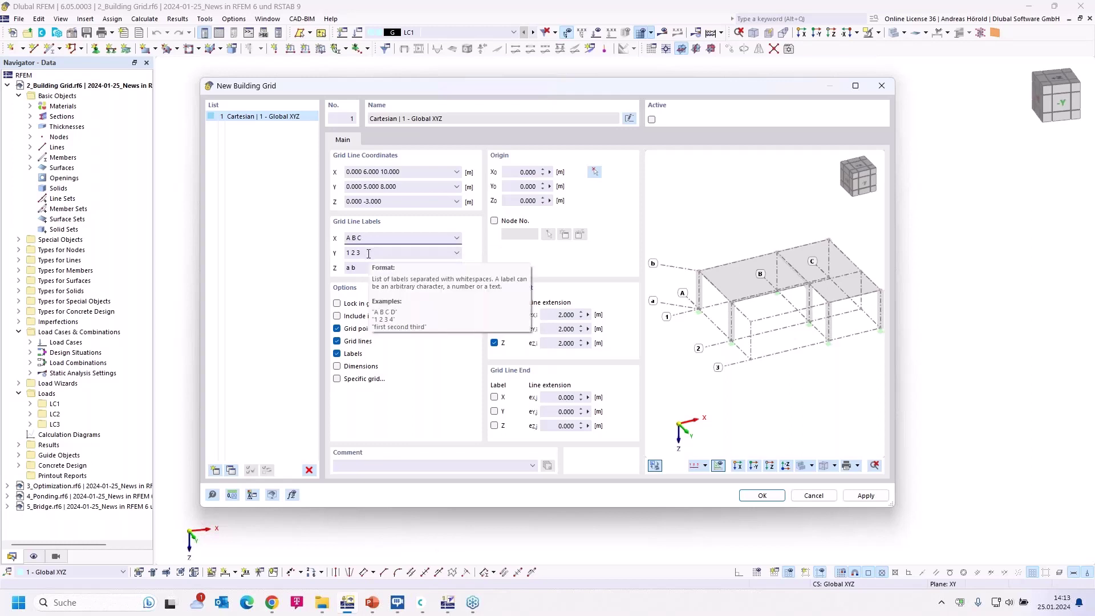
{"action": "left_click", "coordinate": [369, 253]}
{"action": "left_click", "coordinate": [374, 267]}
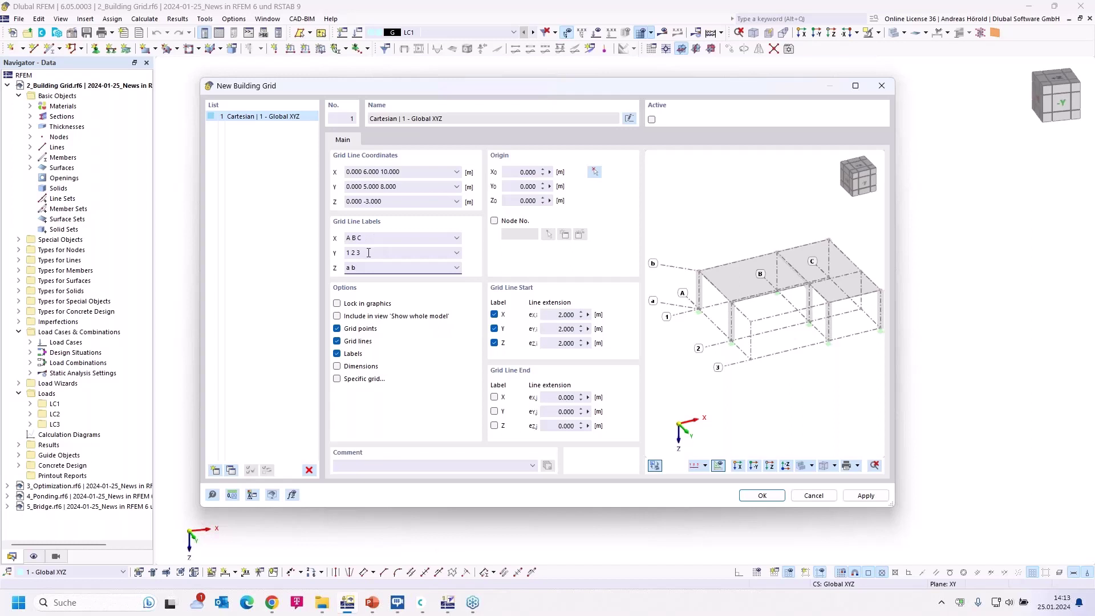
{"action": "mouse_move", "coordinate": [369, 253]}
Step: Toggle the grid points, grid lines and labels off and back on to compare their effect in the preview
{"action": "left_click", "coordinate": [336, 329]}
{"action": "left_click", "coordinate": [337, 329]}
{"action": "left_click", "coordinate": [337, 342]}
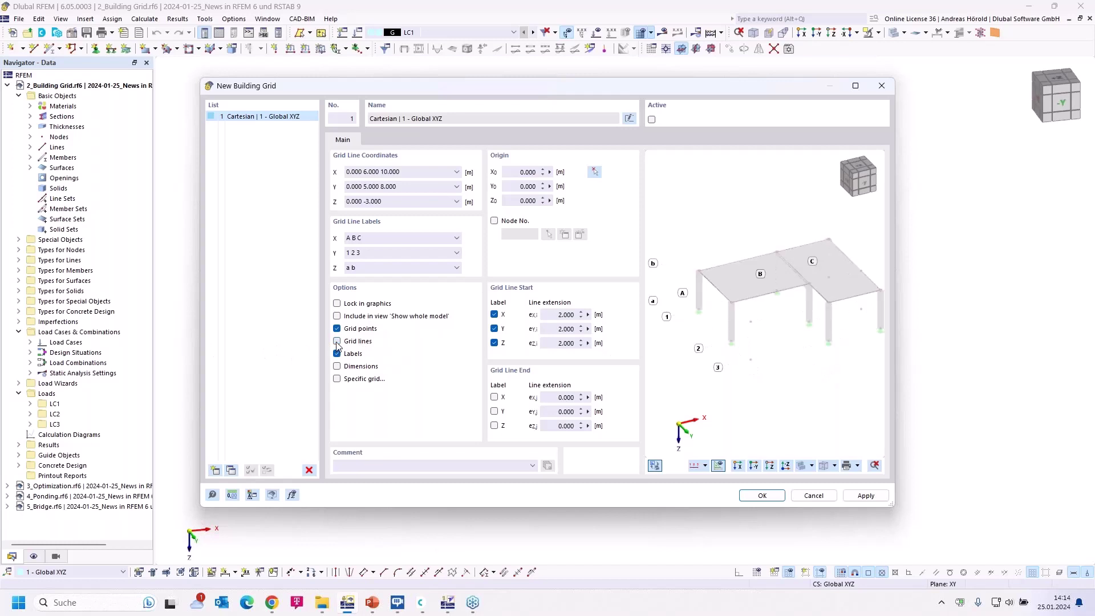
{"action": "left_click", "coordinate": [337, 343]}
{"action": "left_click", "coordinate": [338, 342]}
{"action": "left_click", "coordinate": [337, 341]}
{"action": "left_click", "coordinate": [337, 354]}
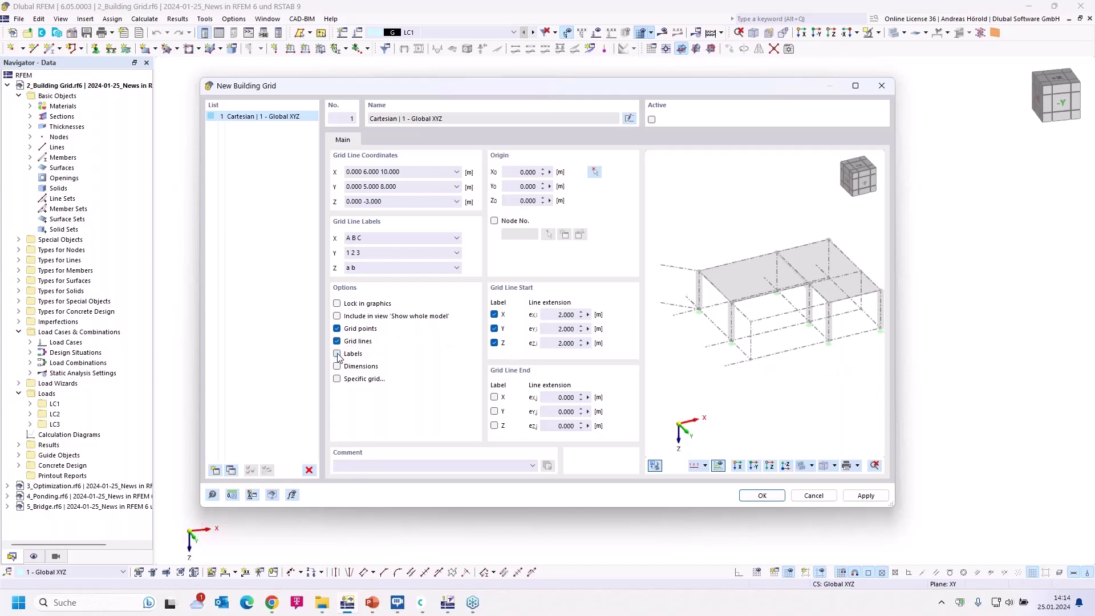
{"action": "left_click", "coordinate": [337, 354]}
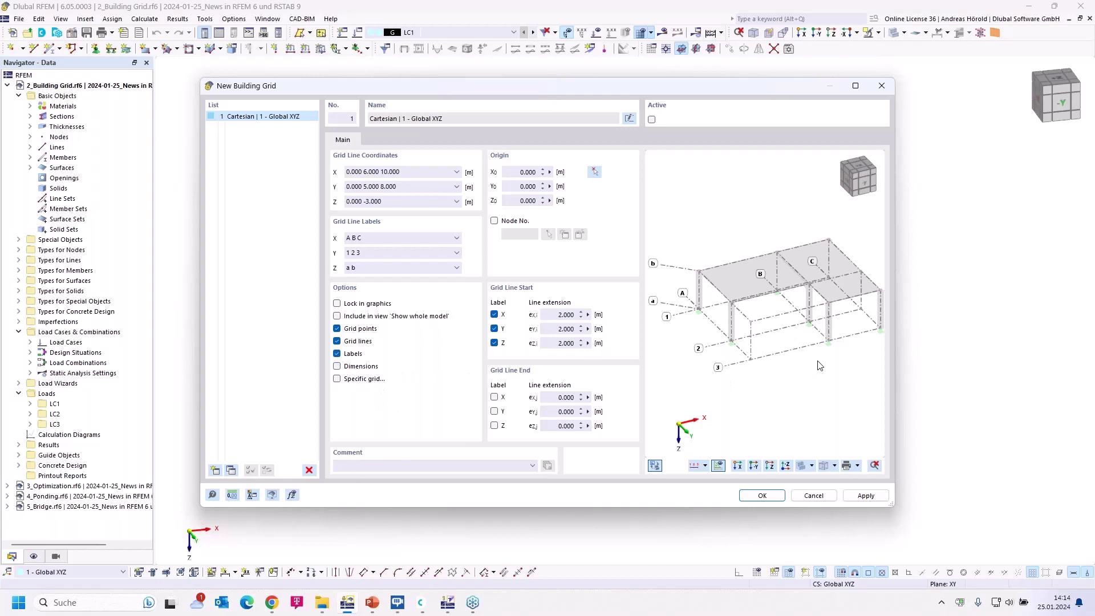
Step: Enable X and Y labels at the grid line ends with 2 m line extensions, and accept the building grid
{"action": "middle_click_drag", "start_coordinate": [818, 361], "coordinate": [780, 382]}
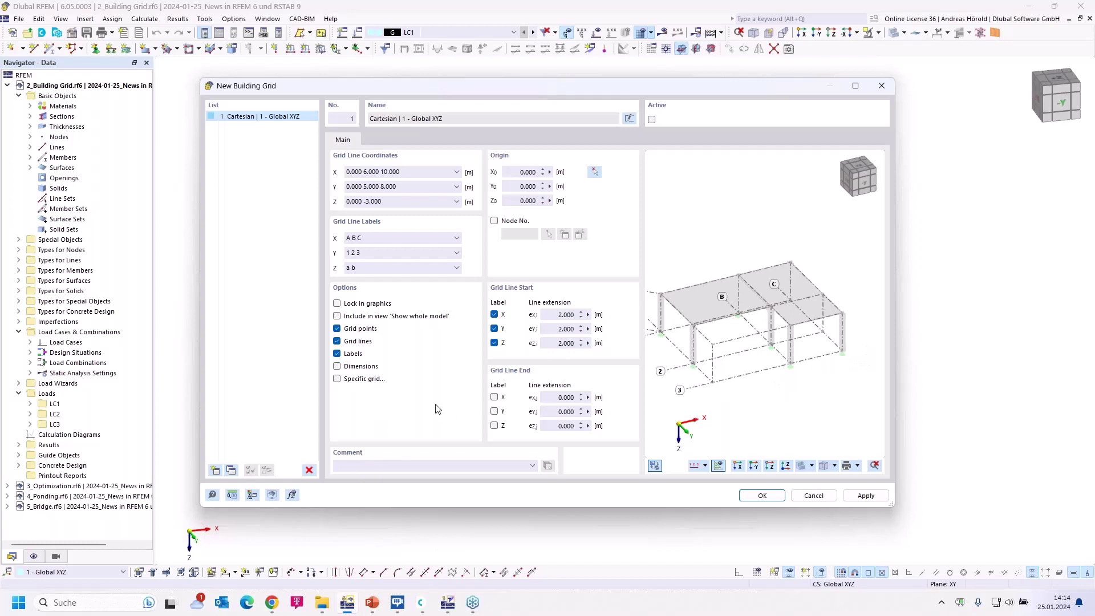
{"action": "left_click", "coordinate": [494, 412]}
{"action": "double_click", "coordinate": [558, 398]}
{"action": "type", "text": "2"}
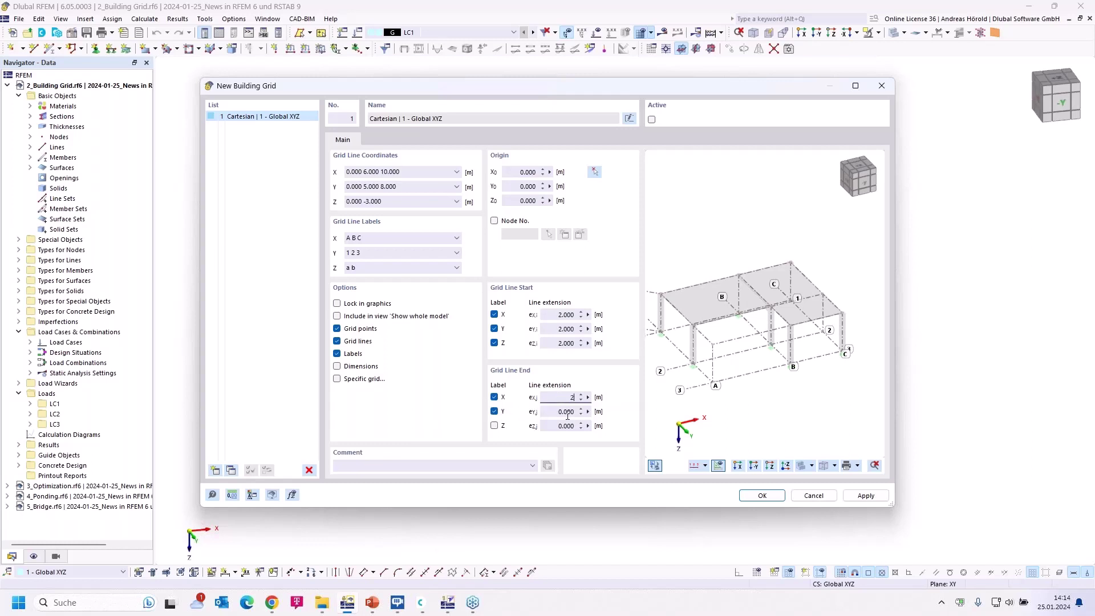
{"action": "double_click", "coordinate": [554, 412]}
{"action": "type", "text": "2"}
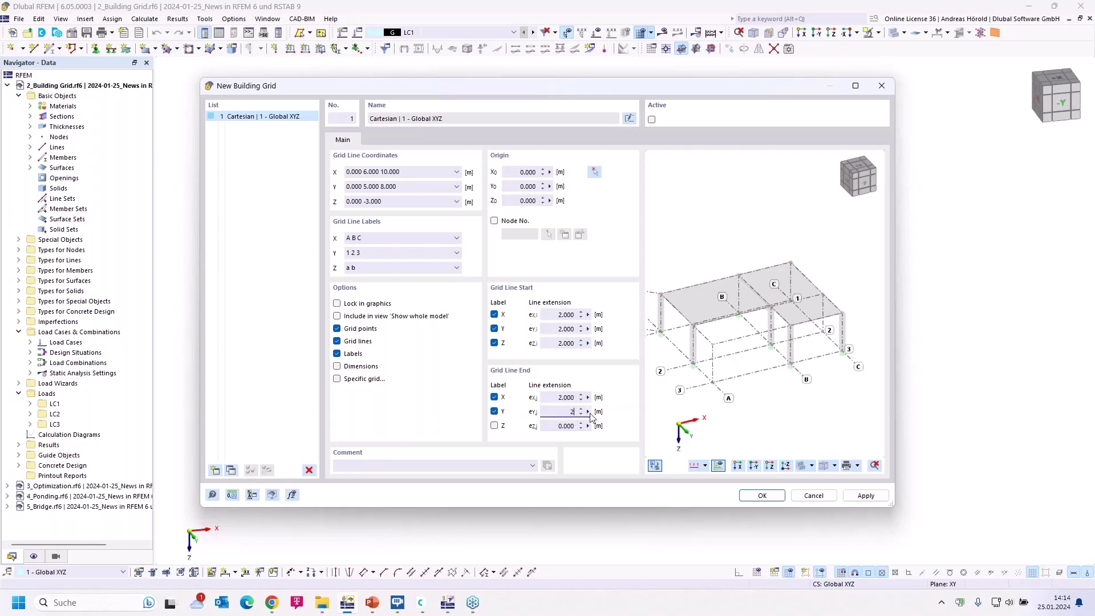
{"action": "left_click", "coordinate": [557, 397]}
{"action": "mouse_move", "coordinate": [847, 397]}
{"action": "middle_mouse_down", "text": "ctrl"}
{"action": "mouse_move", "coordinate": [766, 425]}
{"action": "mouse_move", "coordinate": [850, 393]}
{"action": "middle_mouse_up", "text": "ctrl"}
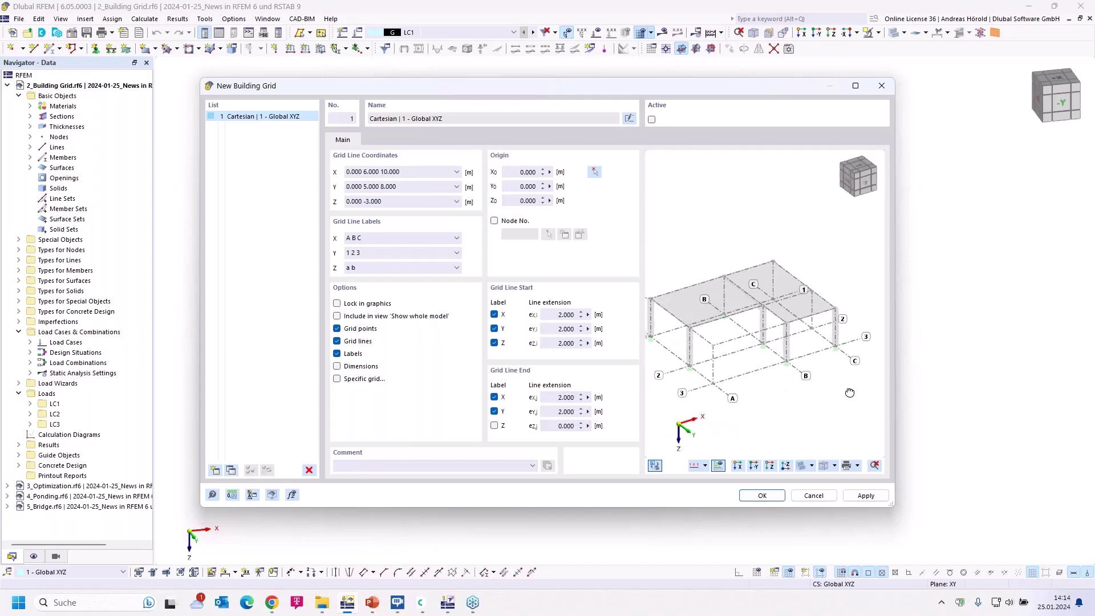
{"action": "left_click", "coordinate": [761, 496]}
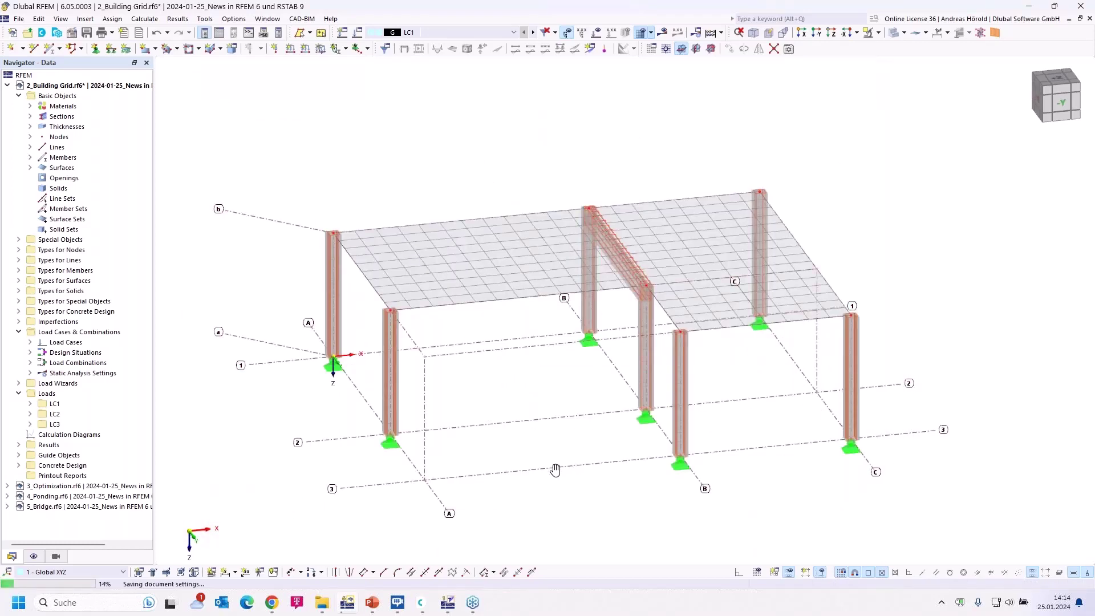
{"action": "middle_click_drag", "start_coordinate": [555, 470], "coordinate": [501, 421], "text": "ctrl"}
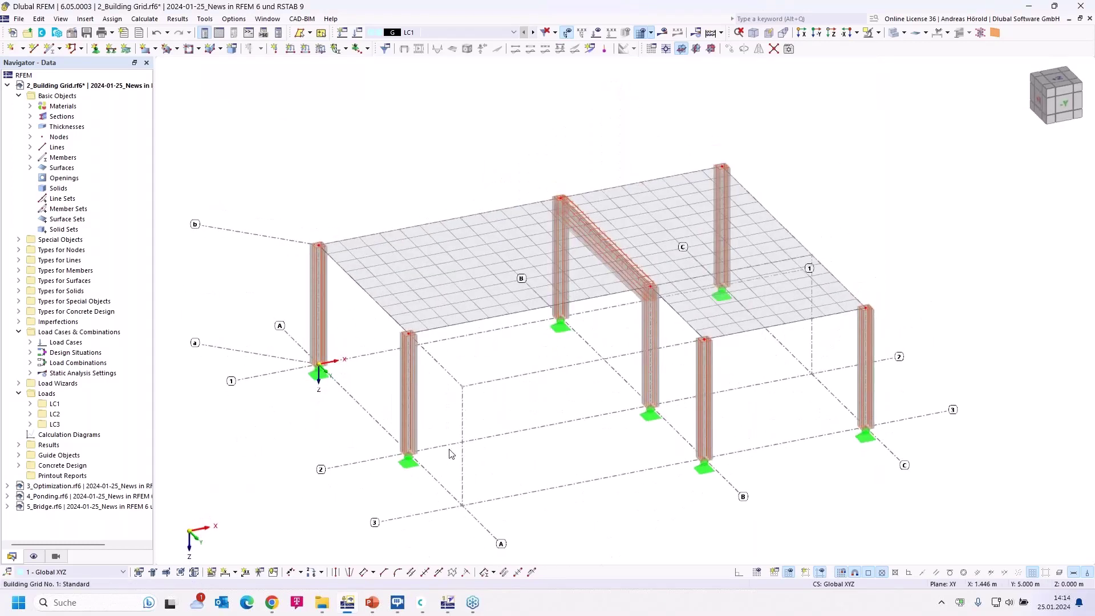
Step: Switch to the PowerPoint slide show and advance to the slide on Optimization of Cross-Sections
{"action": "mouse_move", "coordinate": [372, 603]}
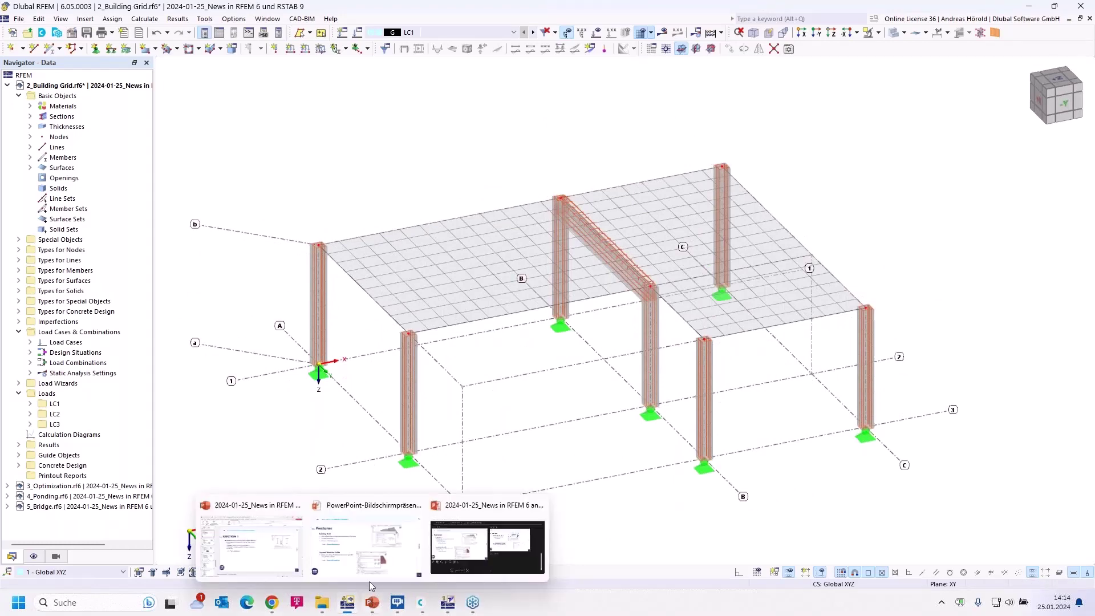
{"action": "left_click", "coordinate": [376, 559]}
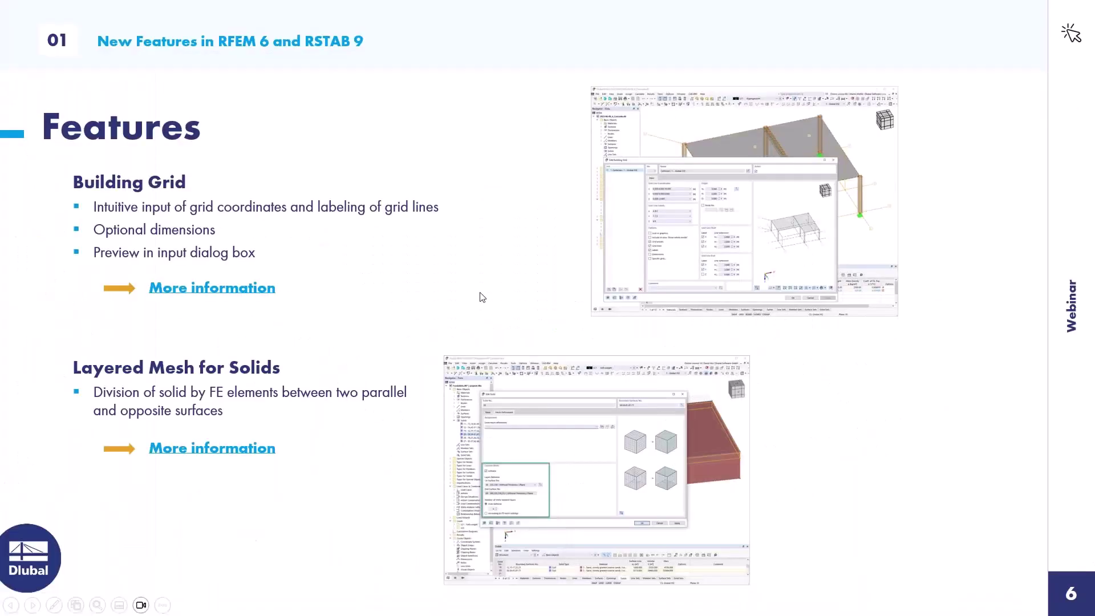
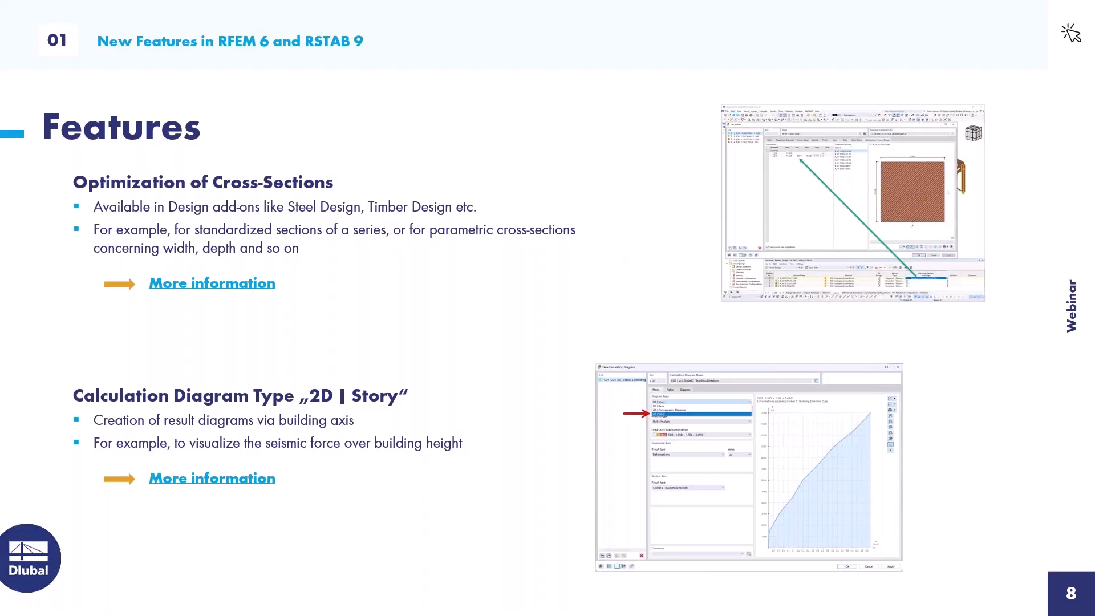
Step: Return to RFEM, activate the 3_Optimization model and show its data tables
{"action": "key", "text": "alt+Tab"}
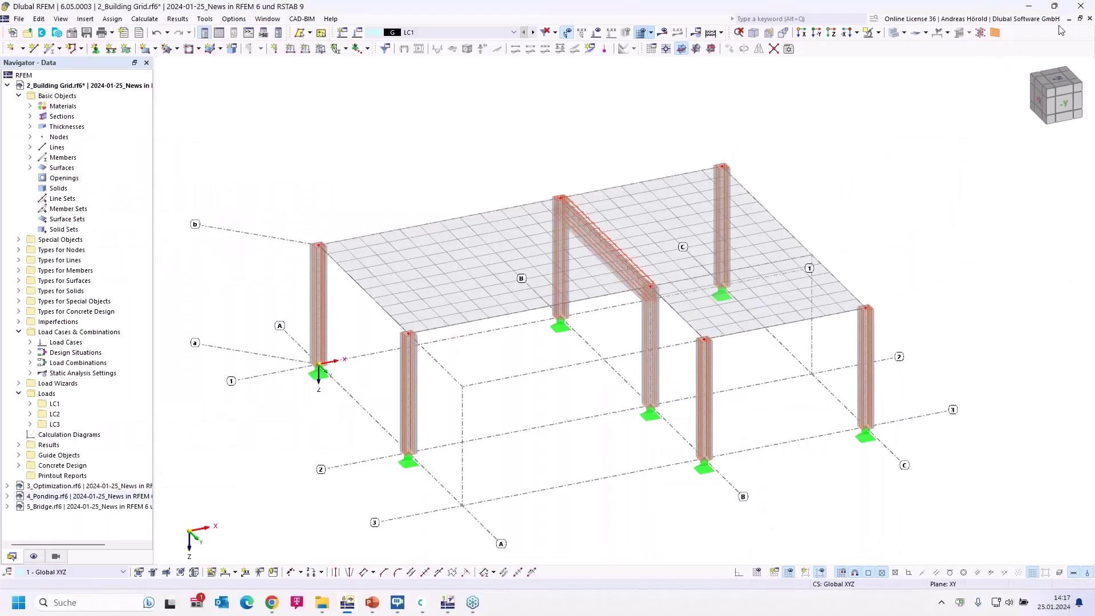
{"action": "double_click", "coordinate": [65, 489]}
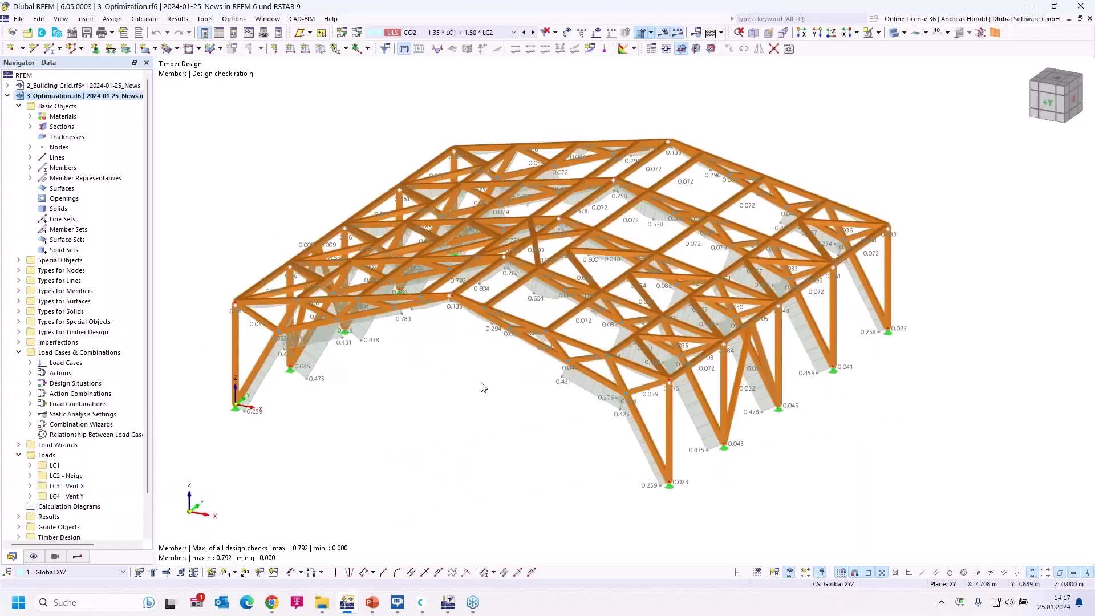
{"action": "left_click", "coordinate": [219, 32]}
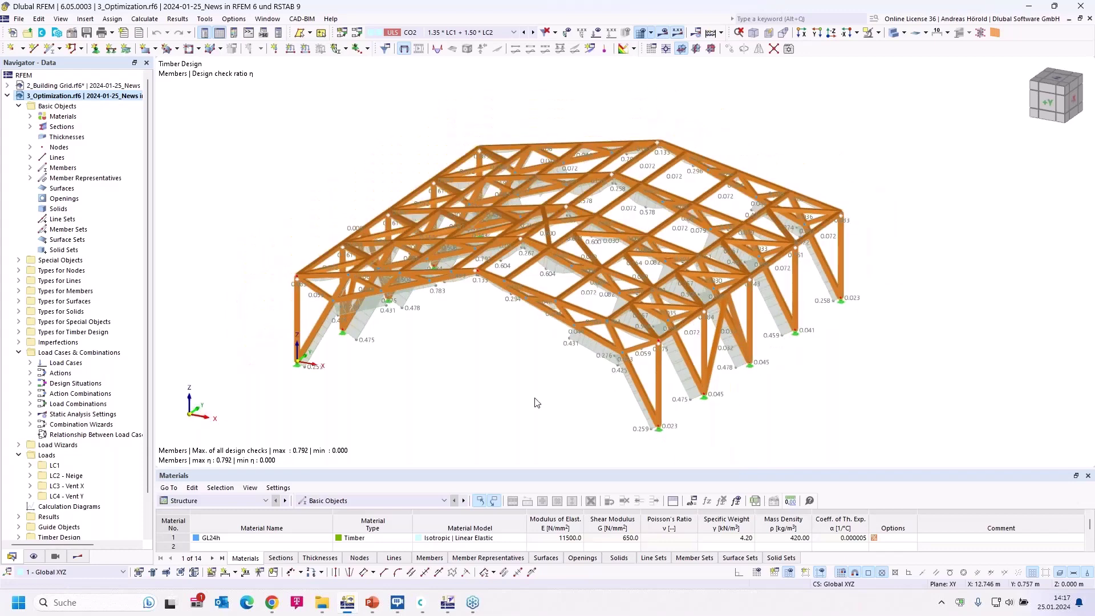
{"action": "middle_click_drag", "start_coordinate": [537, 402], "coordinate": [567, 368]}
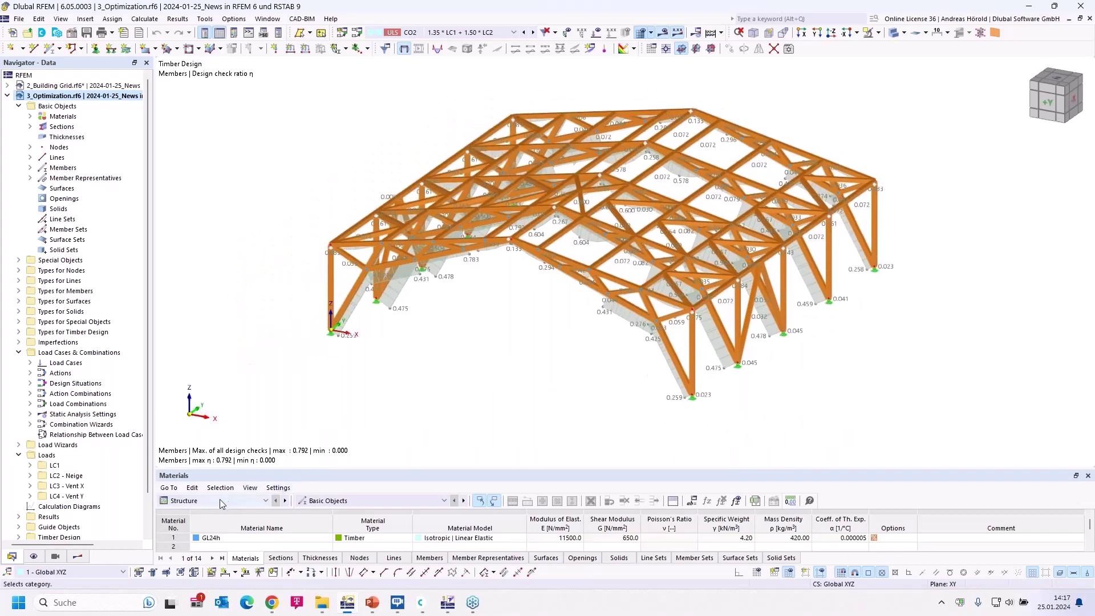
Step: Show the Timber Design ratios on members by design situation in an enlarged table and examine the design checks
{"action": "left_click", "coordinate": [220, 500]}
{"action": "left_click", "coordinate": [226, 574]}
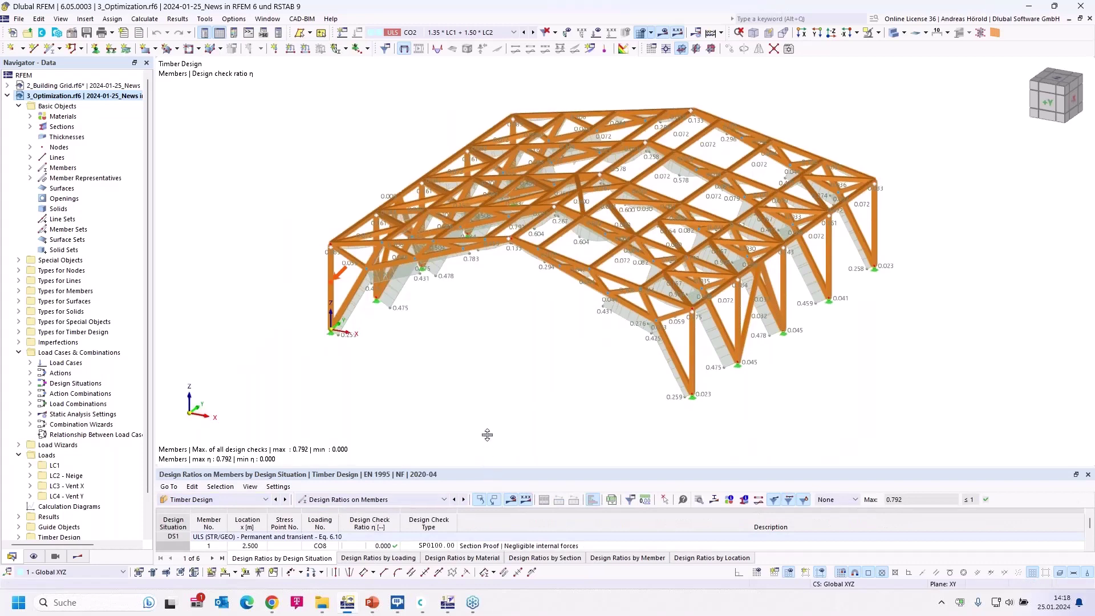
{"action": "left_click_drag", "start_coordinate": [487, 466], "coordinate": [488, 360]}
{"action": "scroll", "coordinate": [501, 472], "scroll_direction": "down", "scroll_amount": 10}
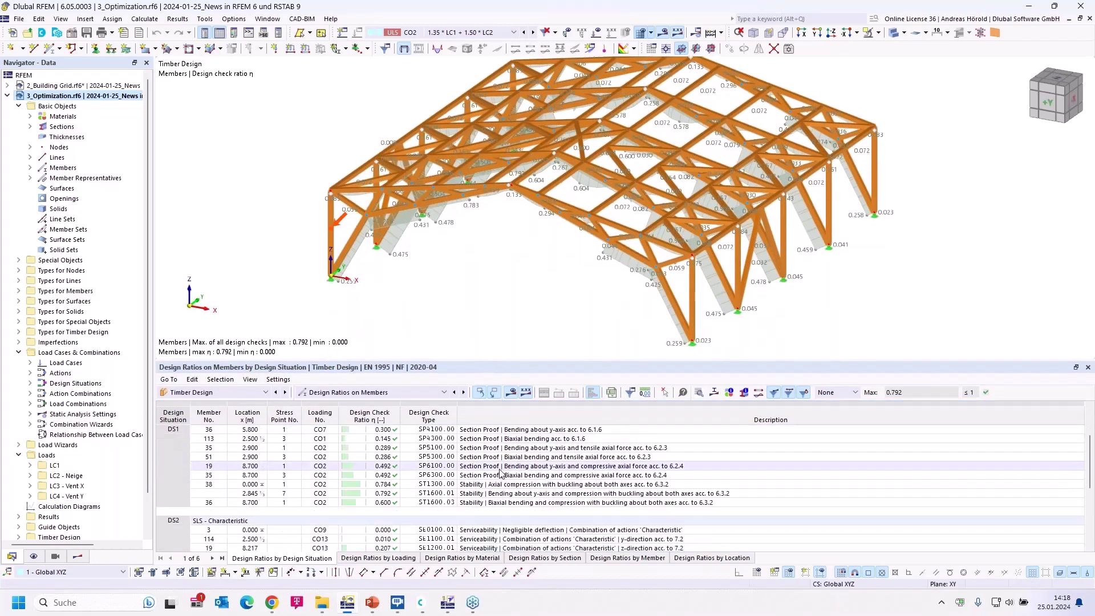
{"action": "scroll", "coordinate": [501, 472], "scroll_direction": "up", "scroll_amount": 10}
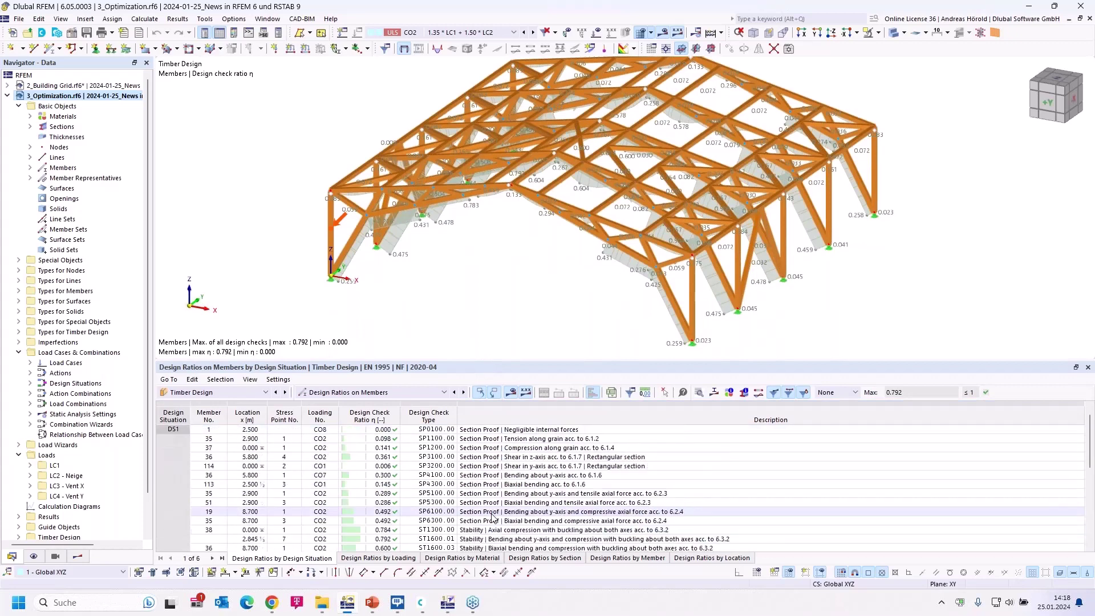
Step: Show the sections in the Timber Design input data and examine the maximum design ratio of section 2
{"action": "left_click", "coordinate": [378, 393]}
{"action": "left_click", "coordinate": [374, 404]}
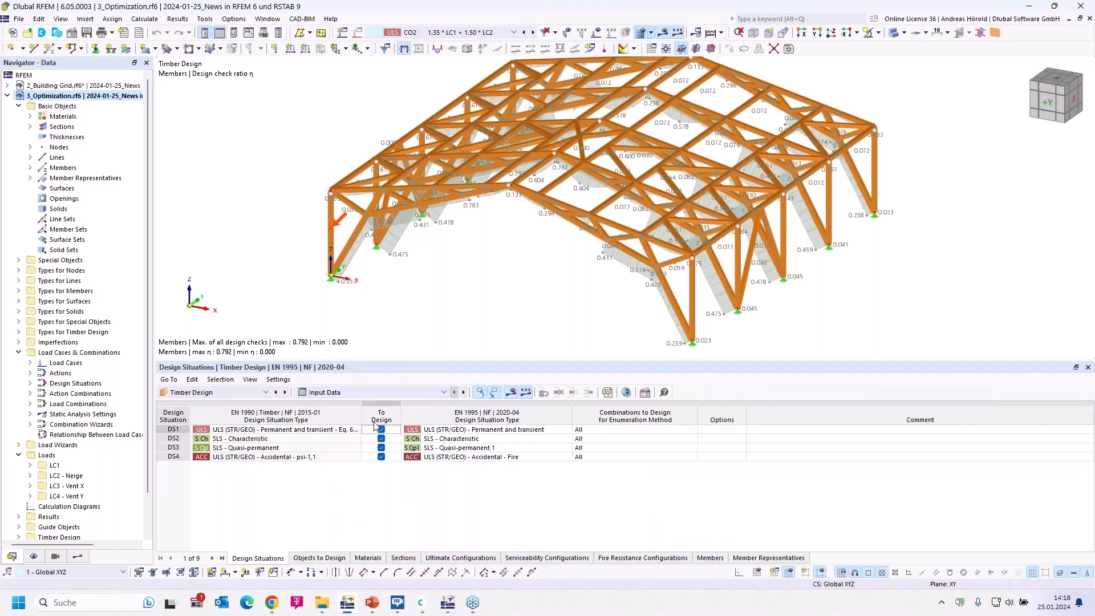
{"action": "left_click", "coordinate": [404, 559]}
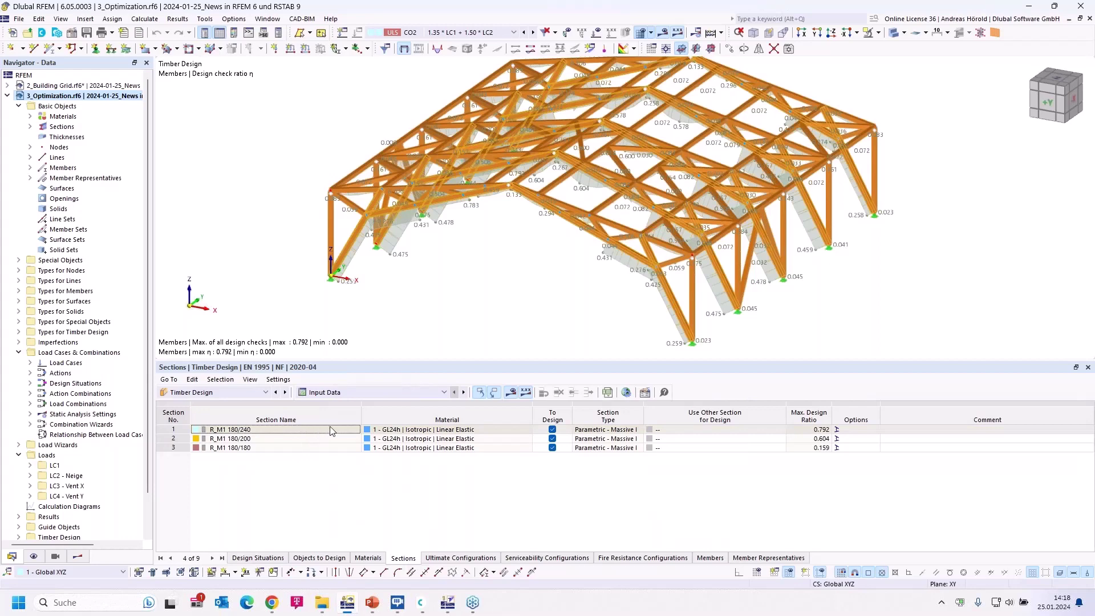
{"action": "left_click", "coordinate": [354, 431]}
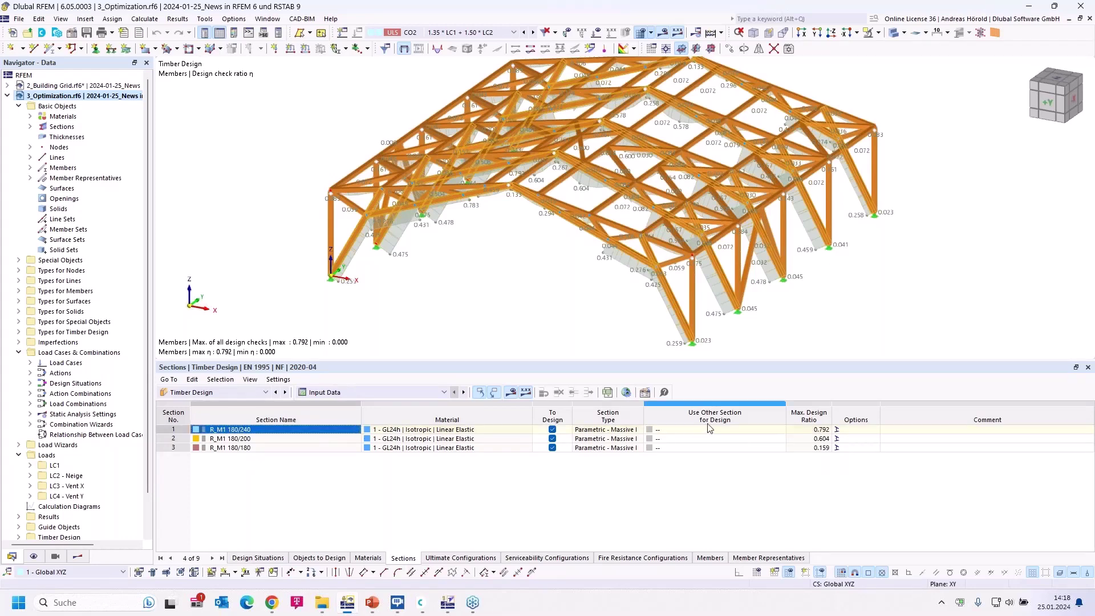
{"action": "left_click", "coordinate": [806, 440]}
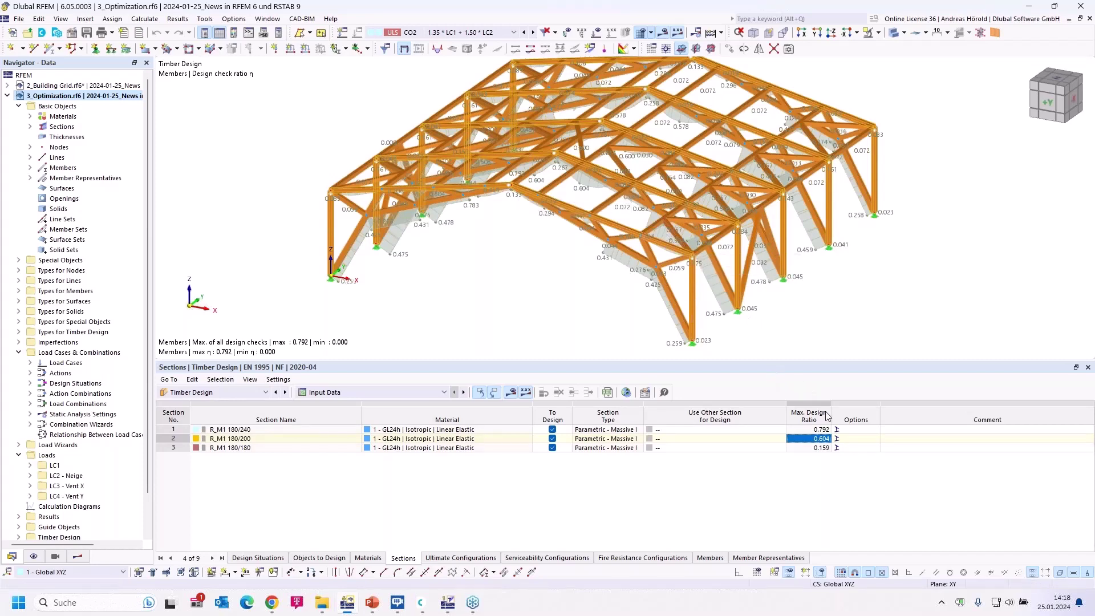
Step: Choose Optimize | Current Row | R_M1 as the other section for design of section 2, R_M1 180/200
{"action": "double_click", "coordinate": [740, 439]}
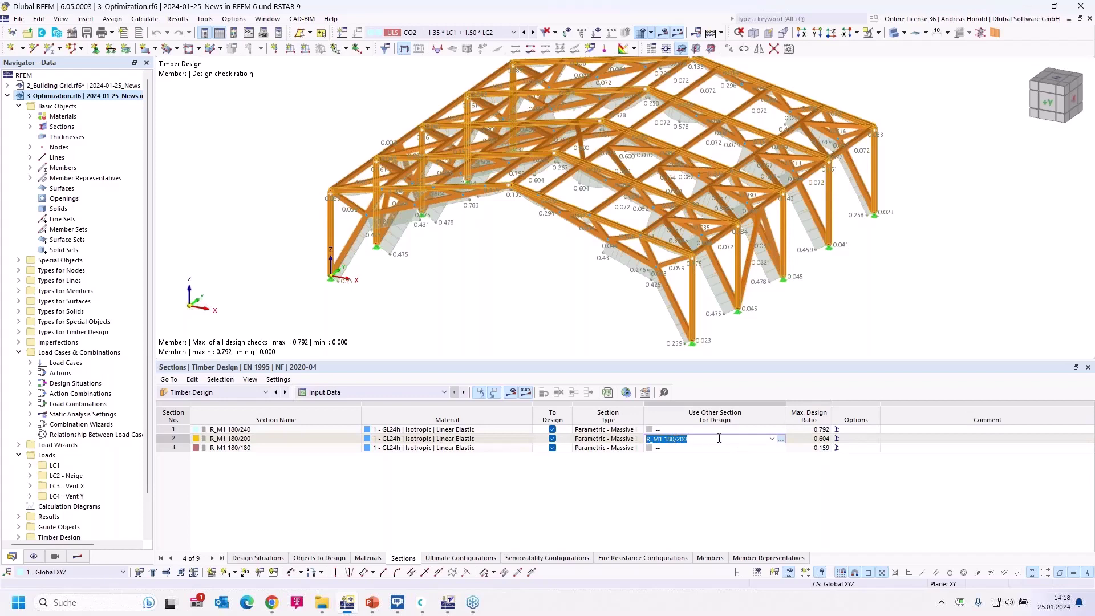
{"action": "left_click", "coordinate": [773, 439]}
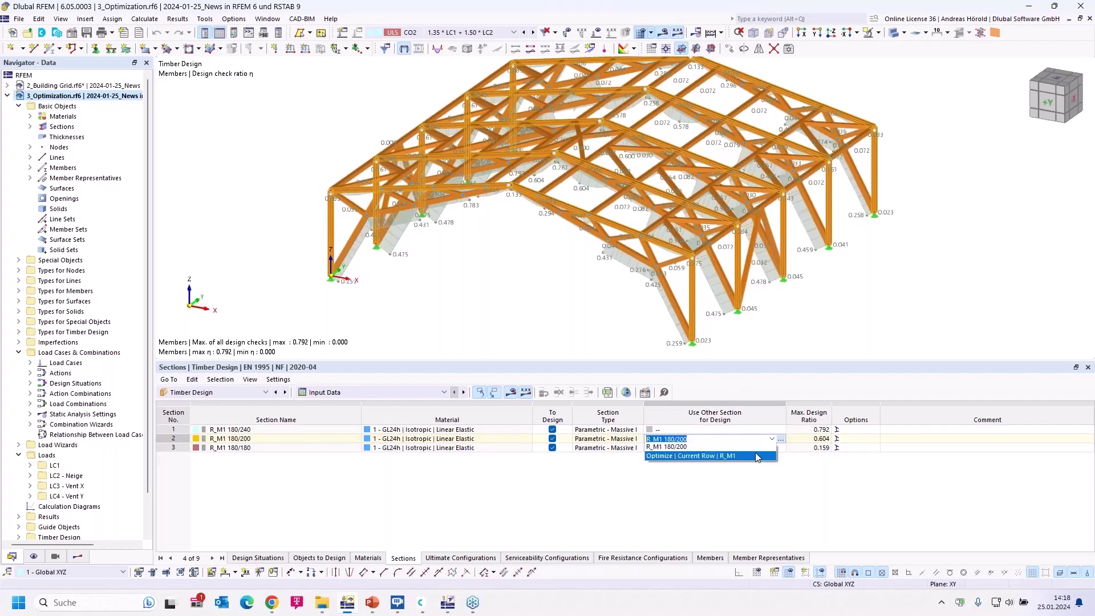
{"action": "left_click", "coordinate": [690, 457]}
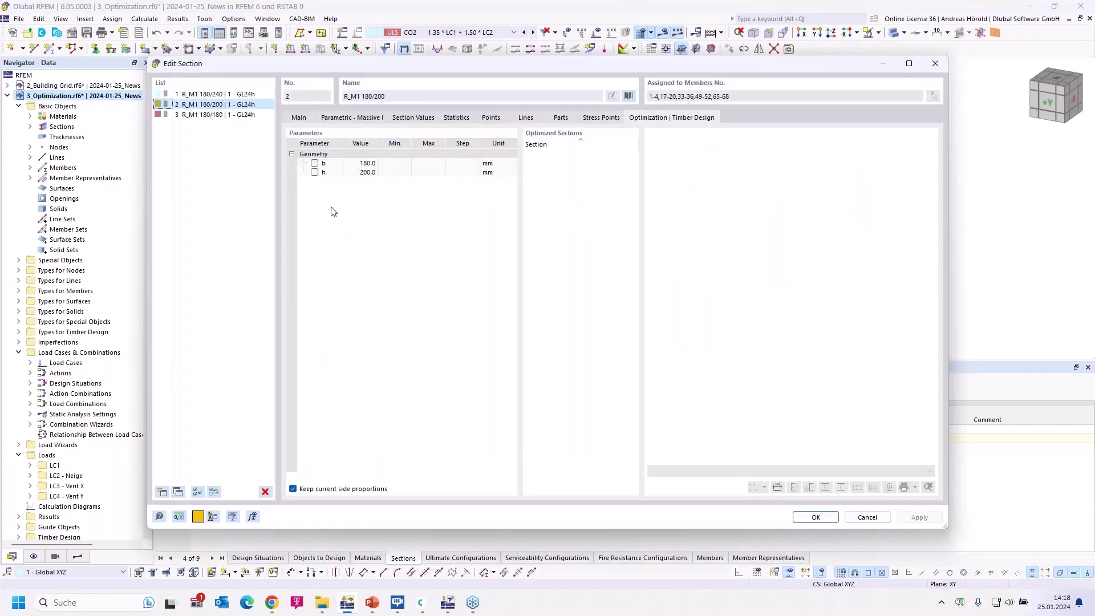
Step: Enable optimization of the width b with a minimum of 100 mm, a maximum of 180 mm and a step of 10 mm
{"action": "left_click", "coordinate": [315, 163]}
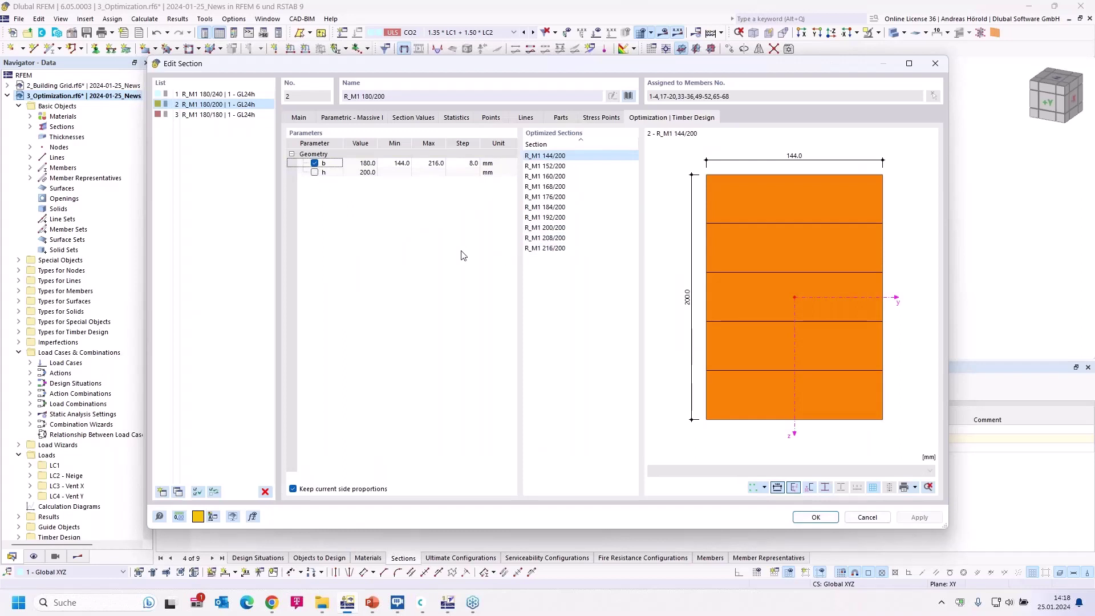
{"action": "left_click", "coordinate": [402, 165]}
{"action": "left_click", "coordinate": [402, 164]}
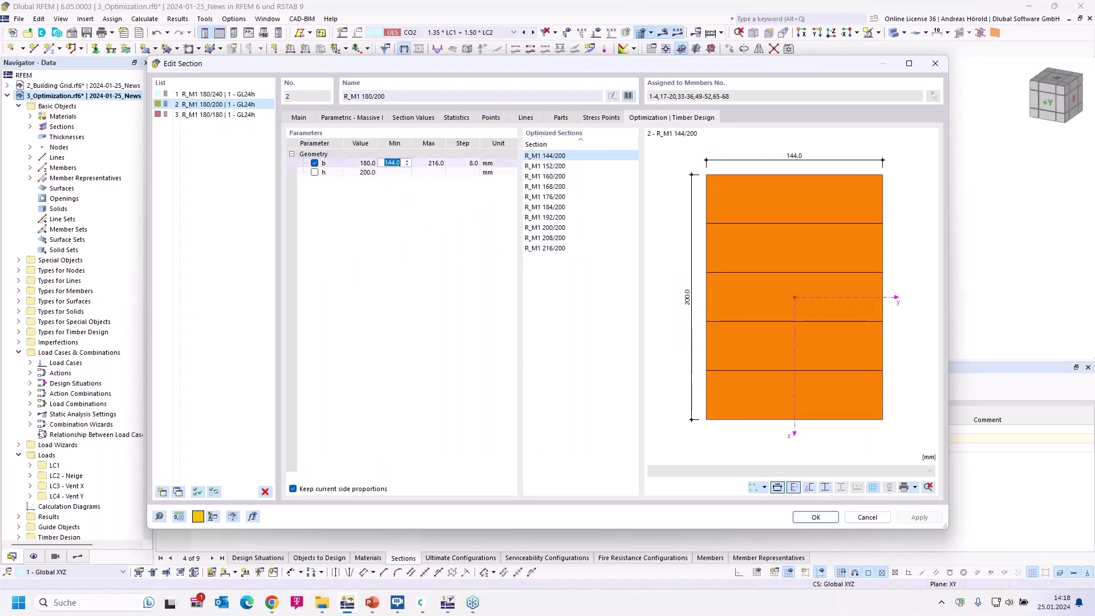
{"action": "type", "text": "100"}
{"action": "left_click", "coordinate": [432, 163]}
{"action": "type", "text": "1"}
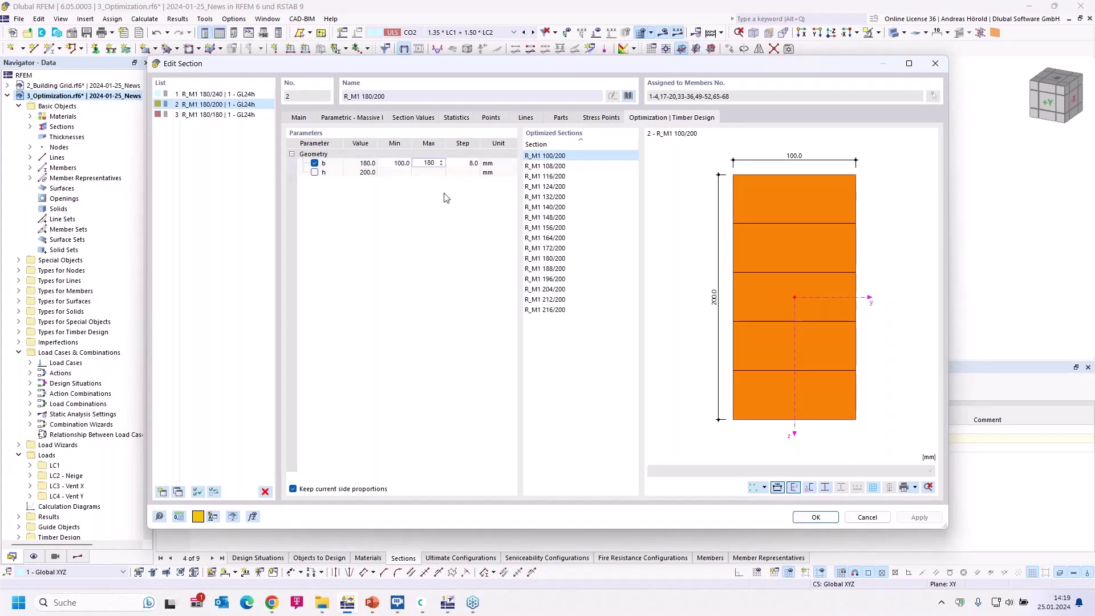
{"action": "left_click", "coordinate": [468, 164]}
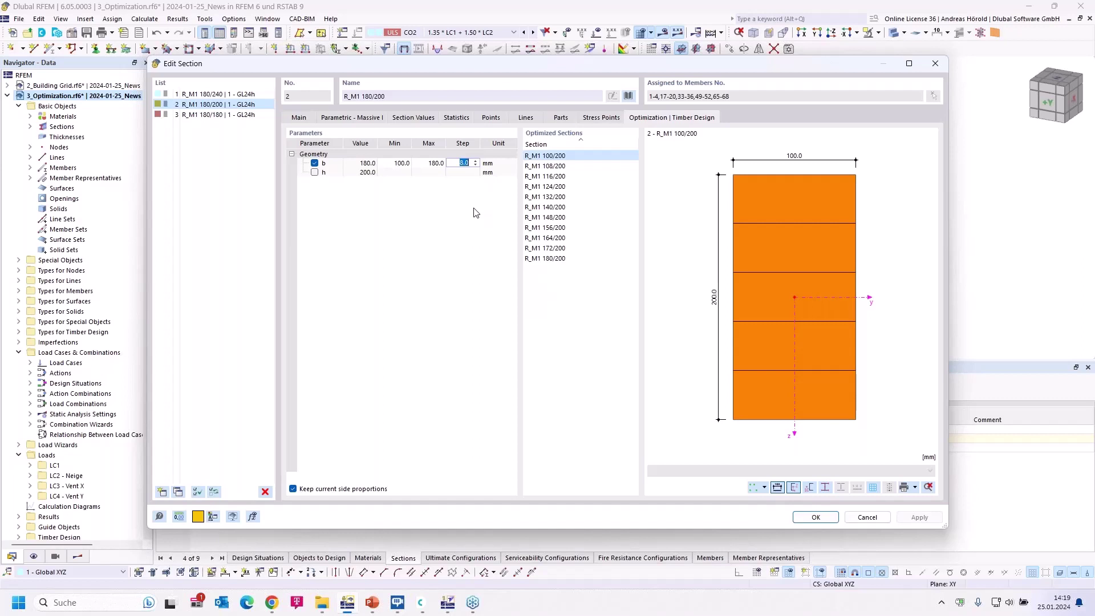
{"action": "key", "text": "Return"}
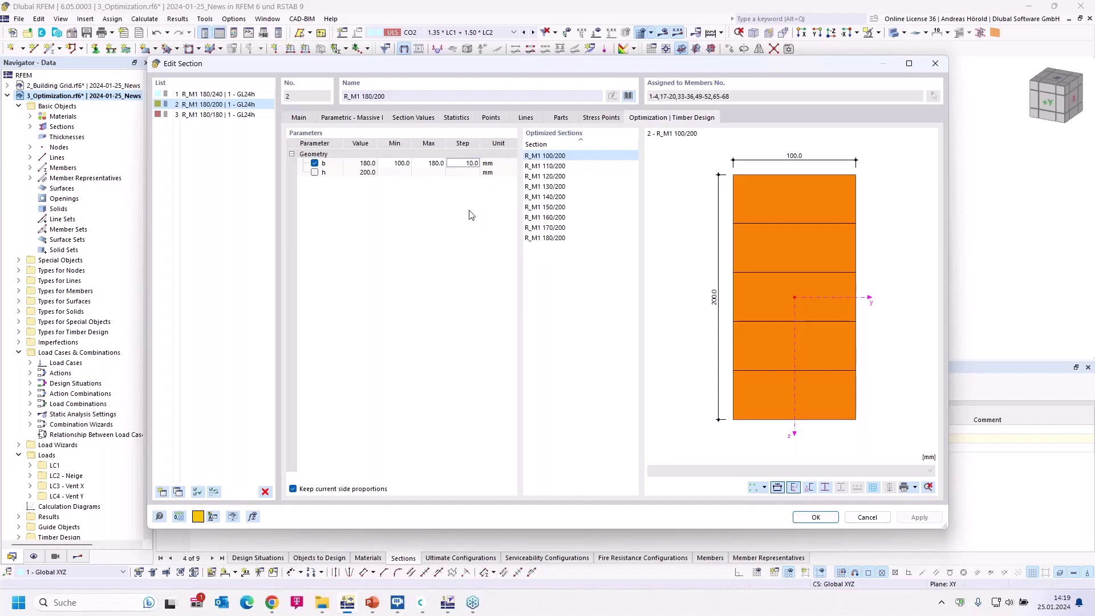
Step: Preview the candidate sections from R_M1 110/200 to R_M1 150/200 and accept the optimization settings
{"action": "left_click", "coordinate": [556, 166]}
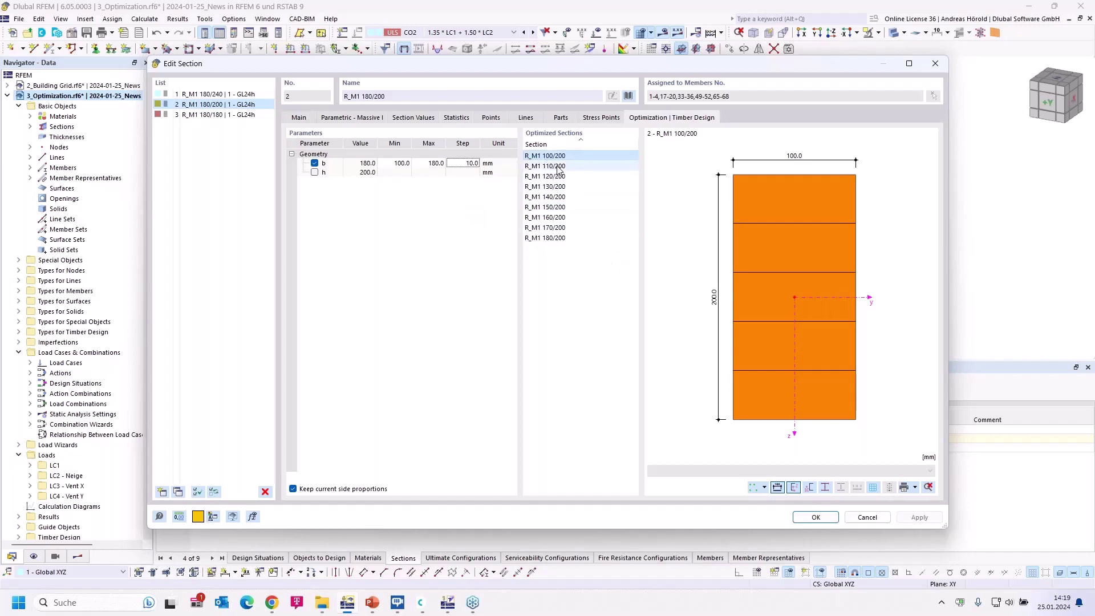
{"action": "left_click", "coordinate": [561, 176]}
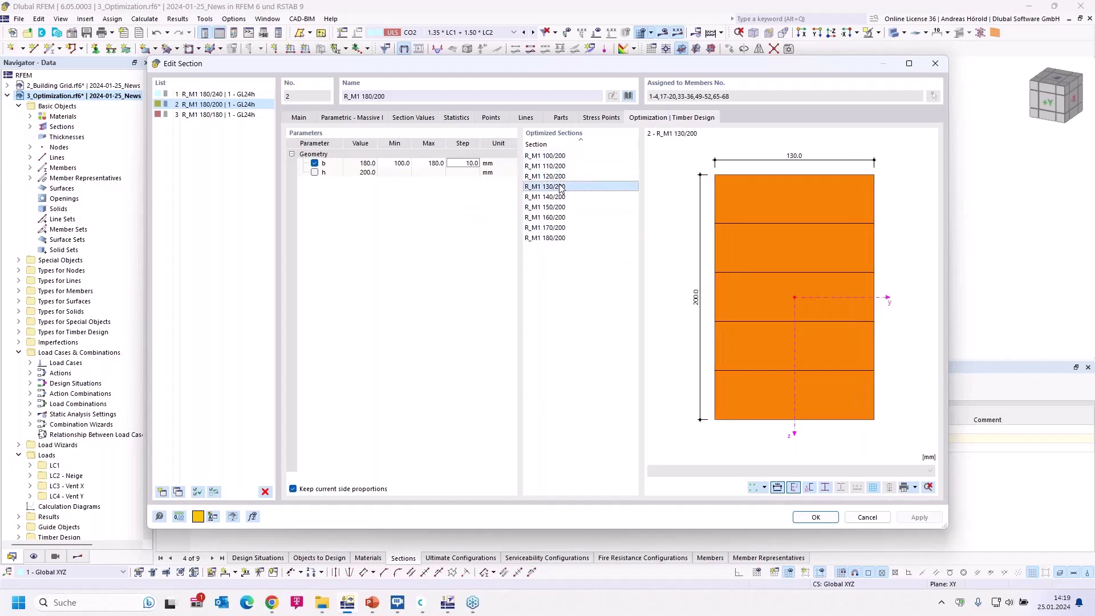
{"action": "left_click", "coordinate": [560, 186]}
{"action": "left_click", "coordinate": [562, 197]}
{"action": "left_click", "coordinate": [561, 207]}
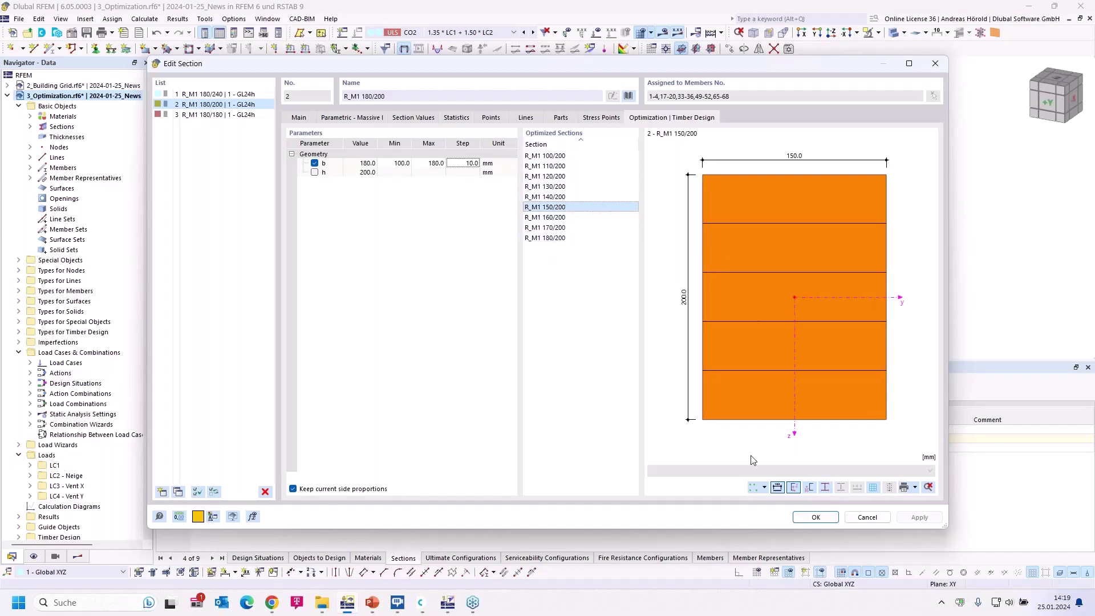
{"action": "left_click", "coordinate": [817, 518]}
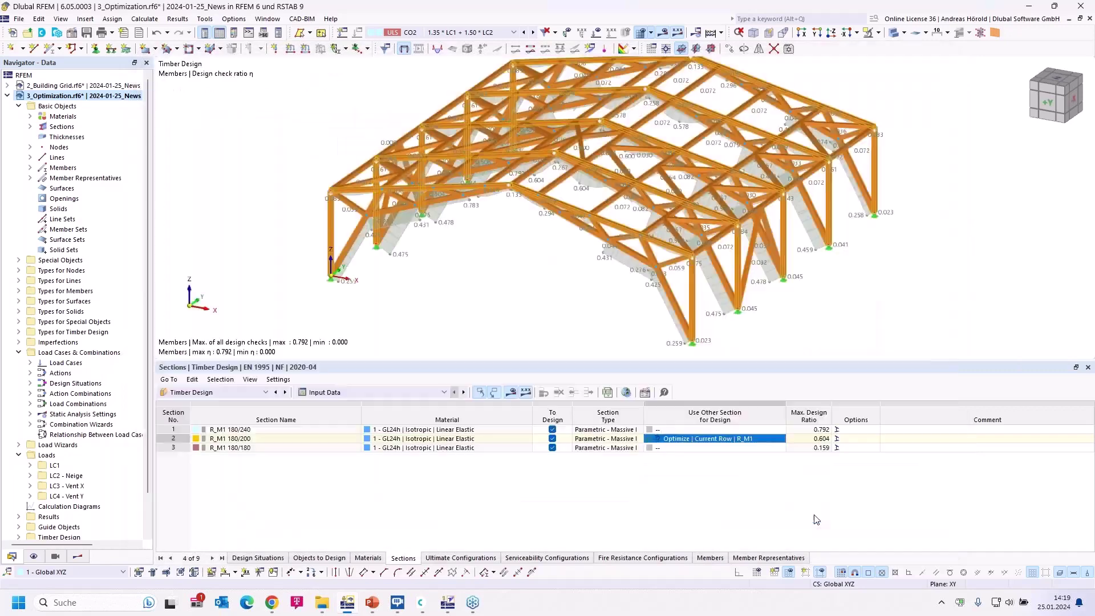
Step: Run the Timber Design calculation and return to the sections in the input data
{"action": "left_click", "coordinate": [723, 34]}
{"action": "left_click", "coordinate": [731, 68]}
{"action": "left_click", "coordinate": [379, 394]}
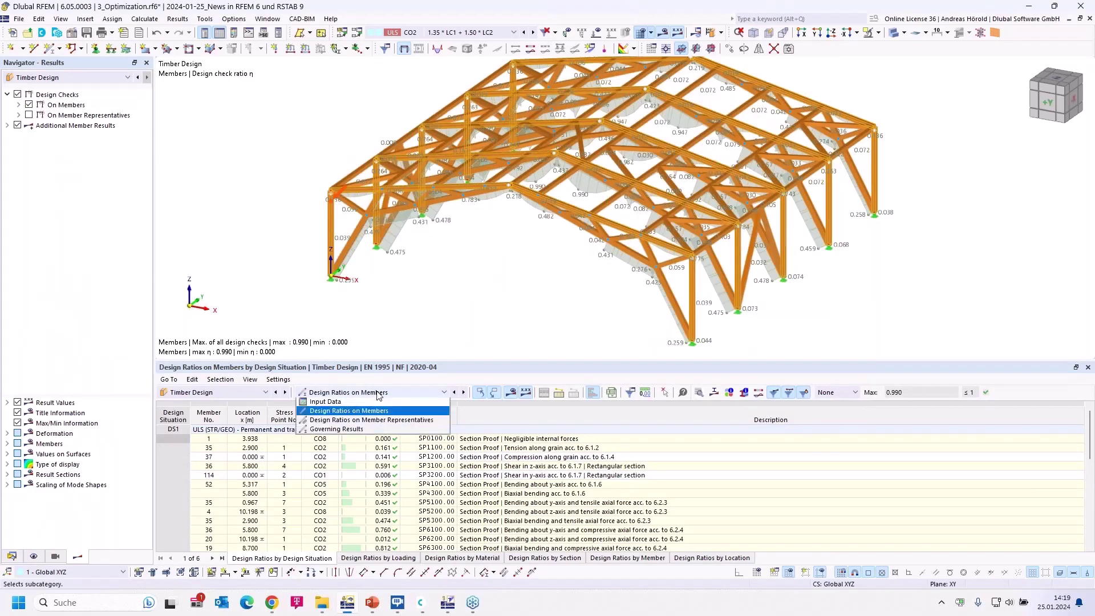
{"action": "left_click", "coordinate": [372, 405]}
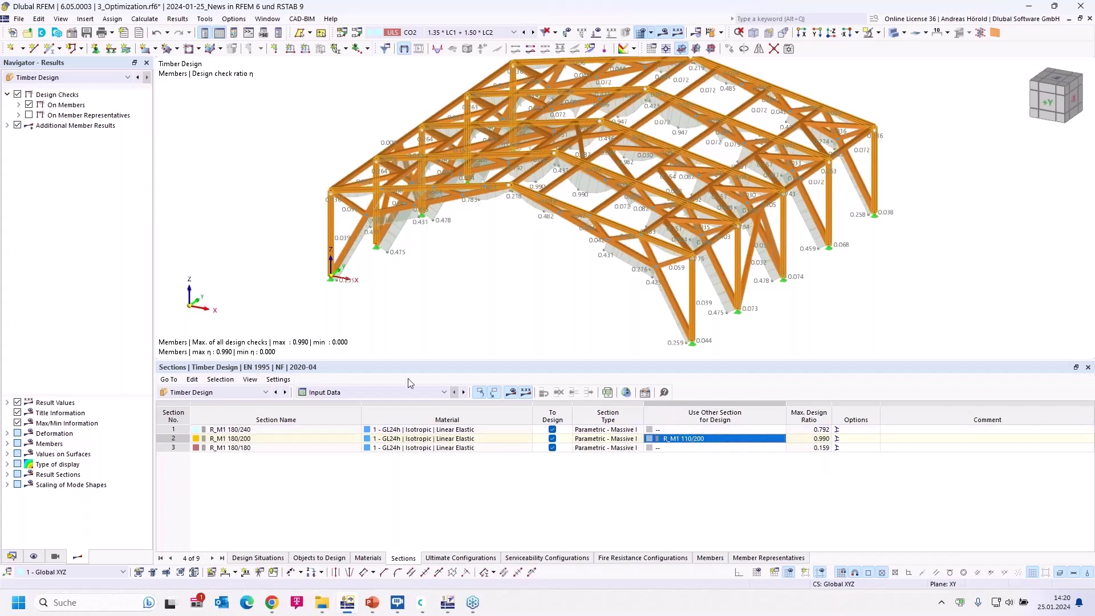
Step: Use the optimized section R_M1 110/200 in the model for section 2, accepting the deletion of results
{"action": "left_click", "coordinate": [237, 440]}
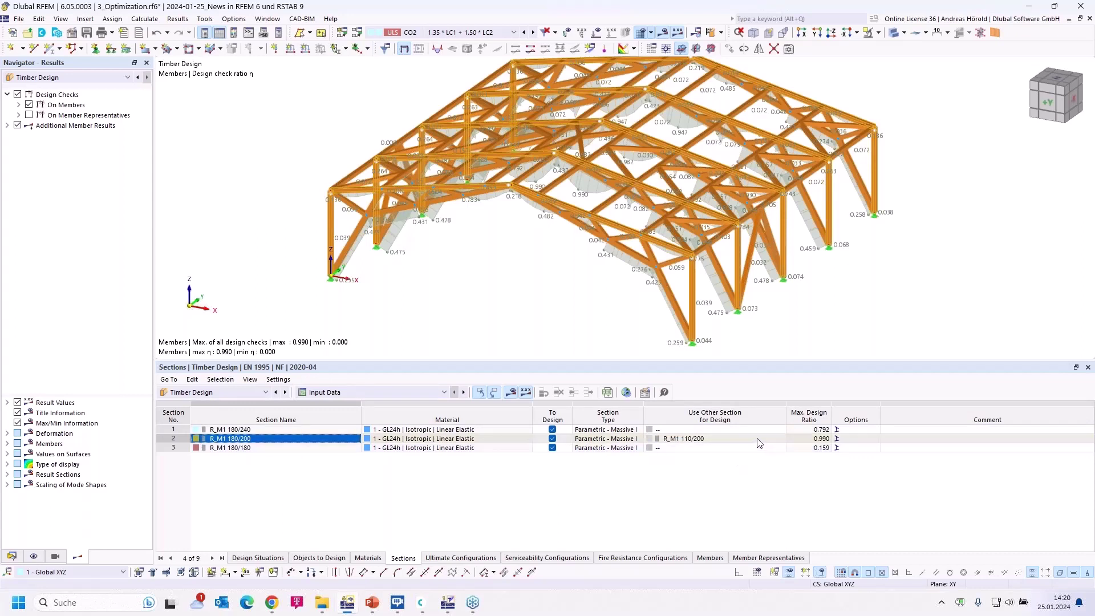
{"action": "left_click", "coordinate": [728, 437]}
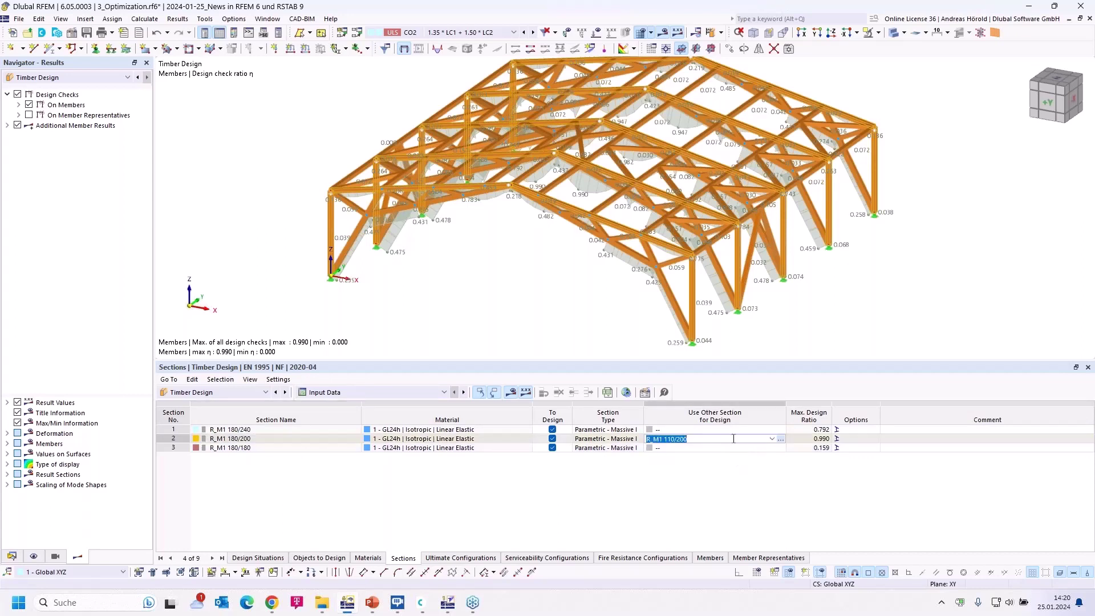
{"action": "right_click", "coordinate": [733, 438]}
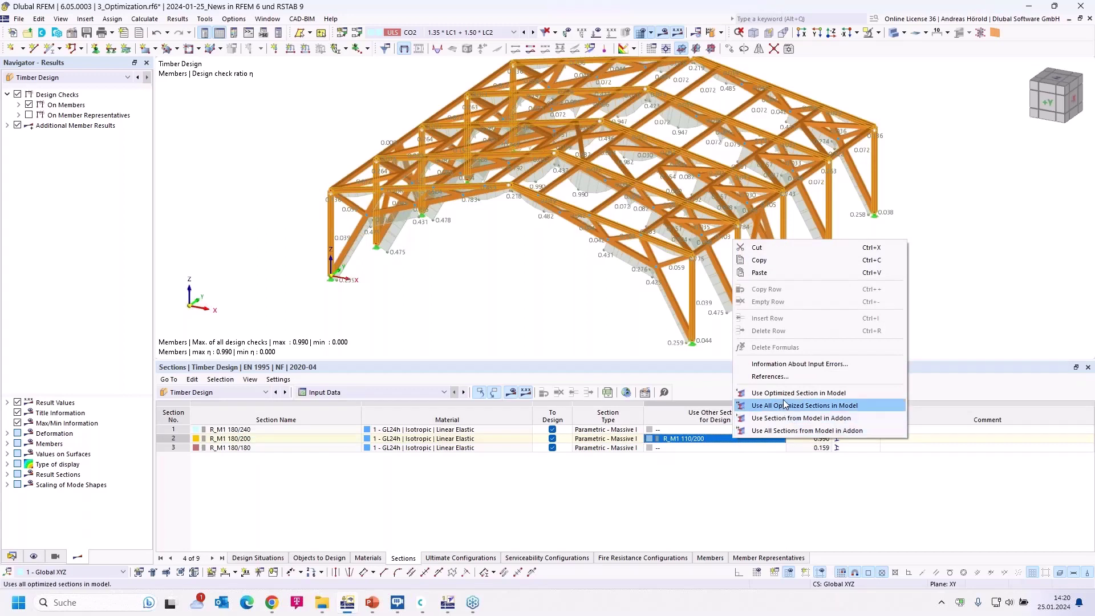
{"action": "left_click", "coordinate": [827, 394]}
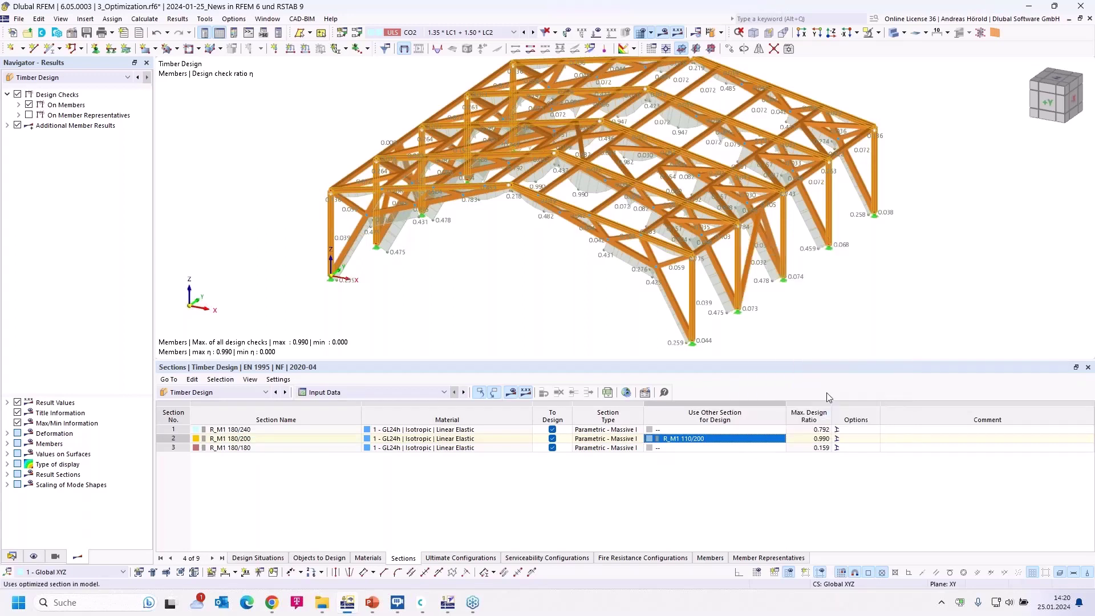
{"action": "left_click", "coordinate": [594, 350]}
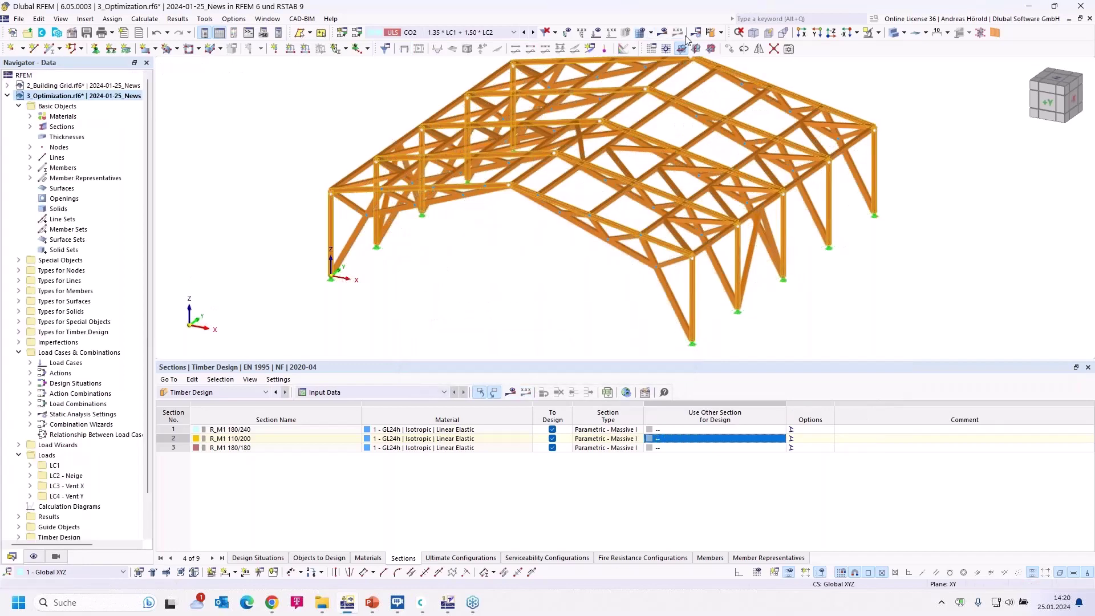
Step: Recalculate the Timber Design with the adopted section and show the sections' maximum design ratios in the input data
{"action": "left_click", "coordinate": [515, 393]}
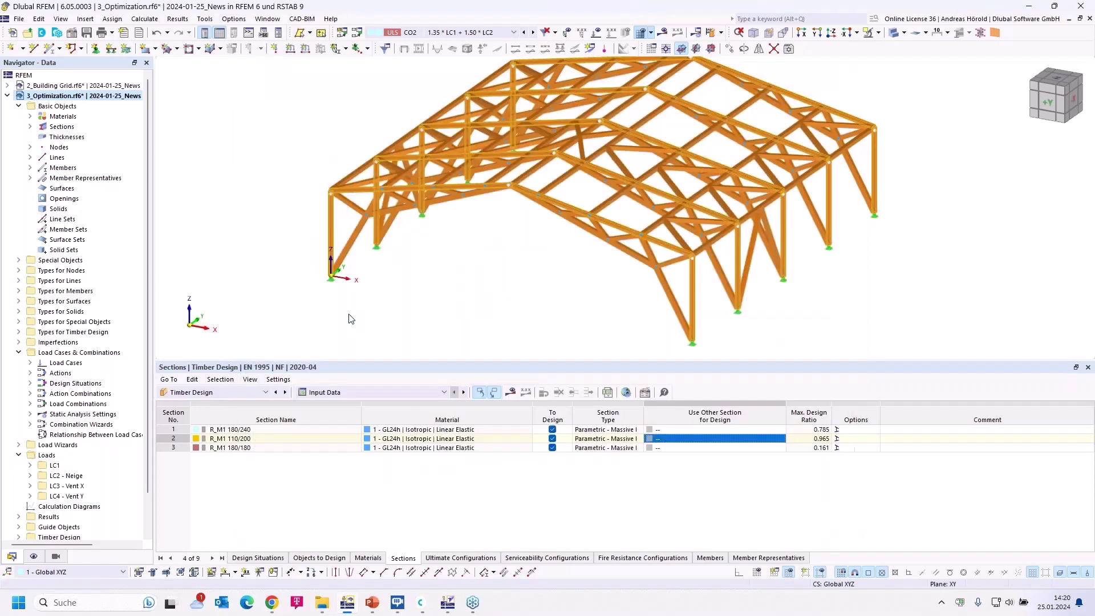
{"action": "left_click", "coordinate": [387, 393]}
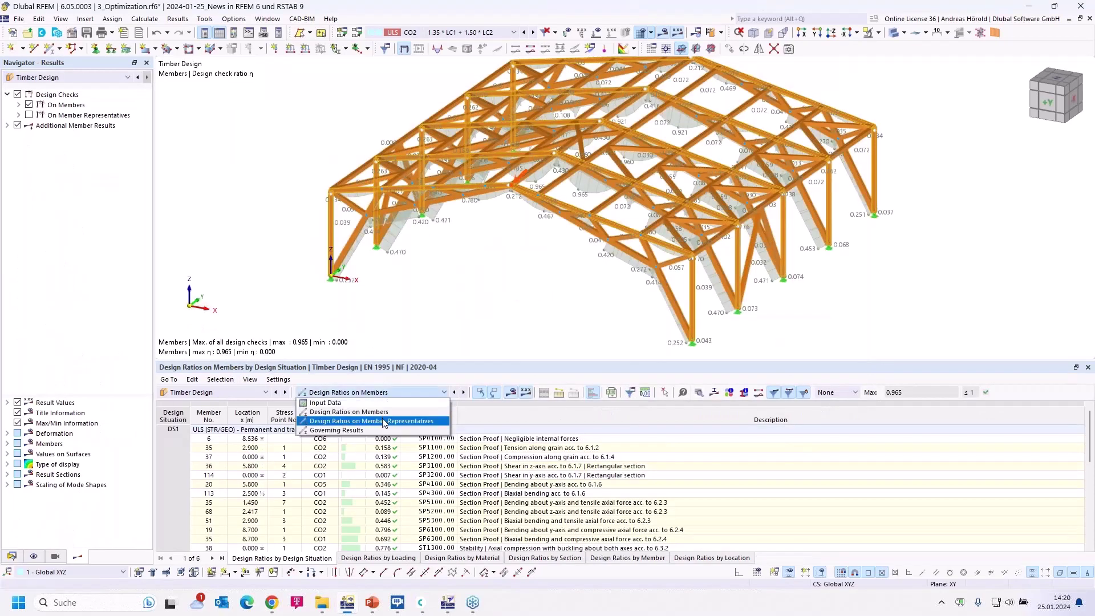
{"action": "left_click", "coordinate": [381, 404]}
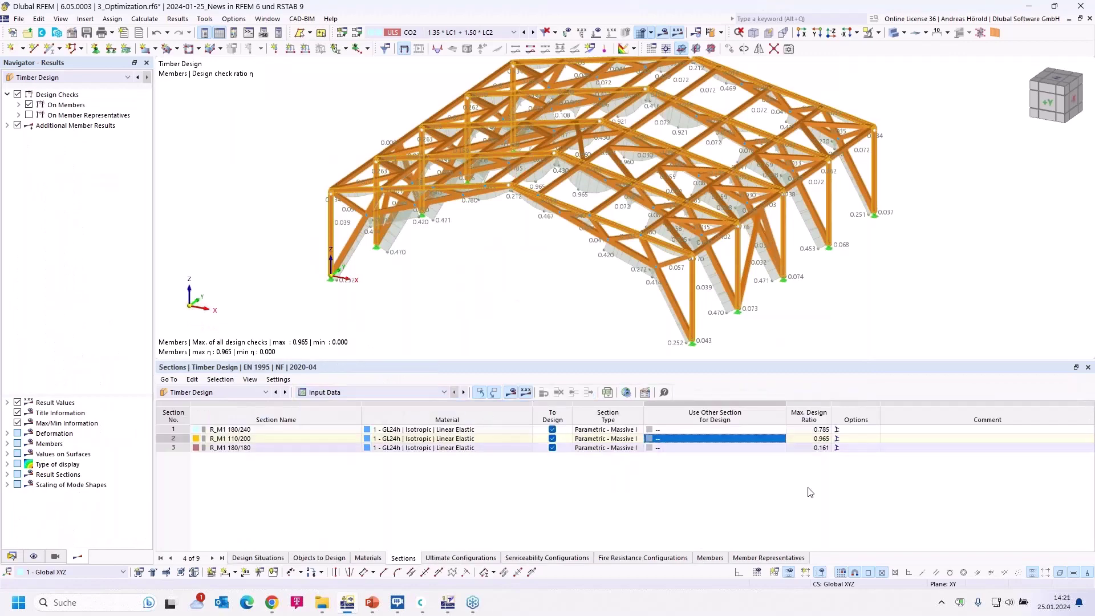
Step: Switch back to the PowerPoint slide show on Optimization of Cross-Sections
{"action": "left_click", "coordinate": [686, 494]}
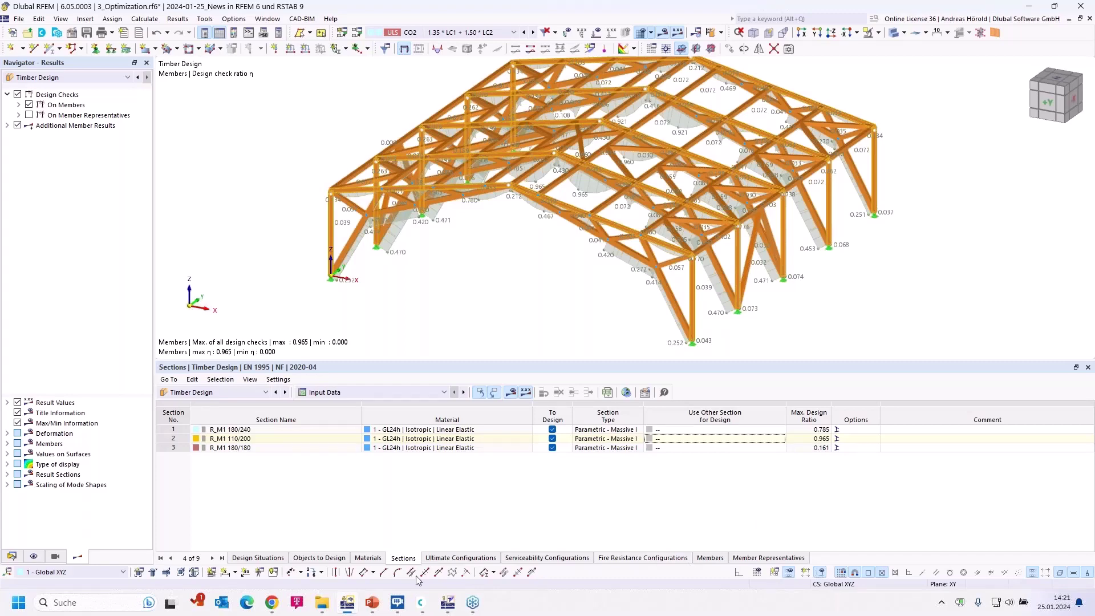
{"action": "left_click", "coordinate": [371, 603]}
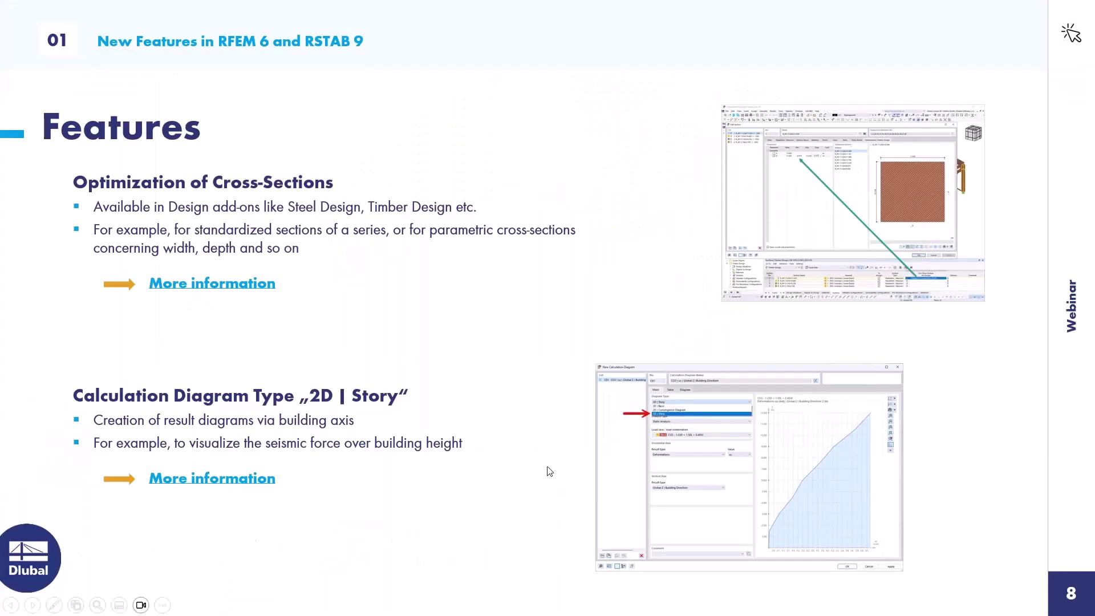
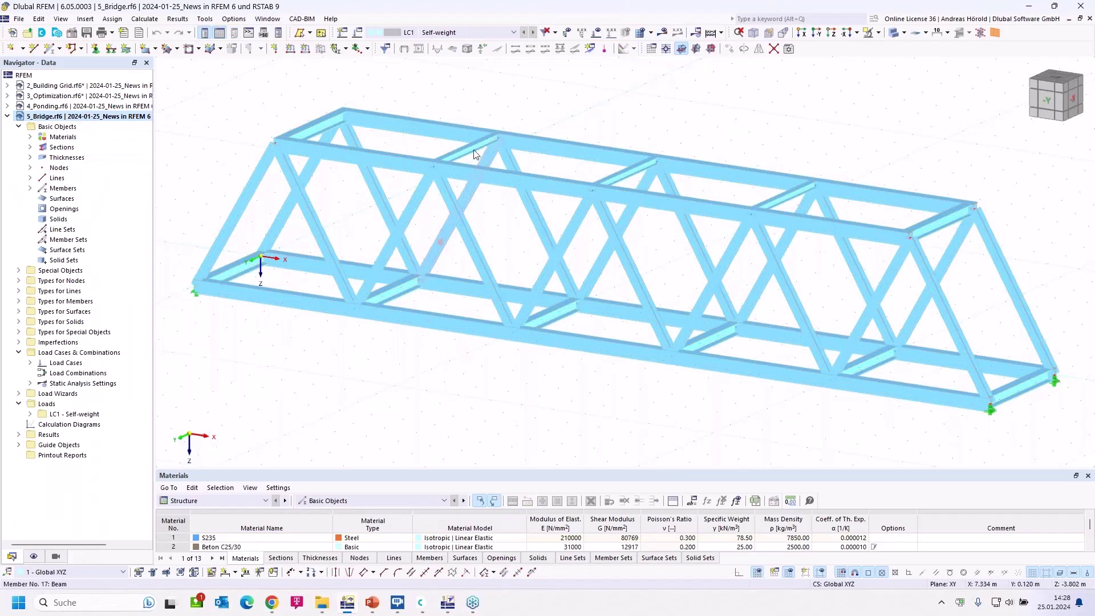
Step: Open section 4 of the 5_Bridge model, I 200/200/9/15/0/0/H, for editing and start its modification in RSECTION
{"action": "left_click", "coordinate": [31, 147]}
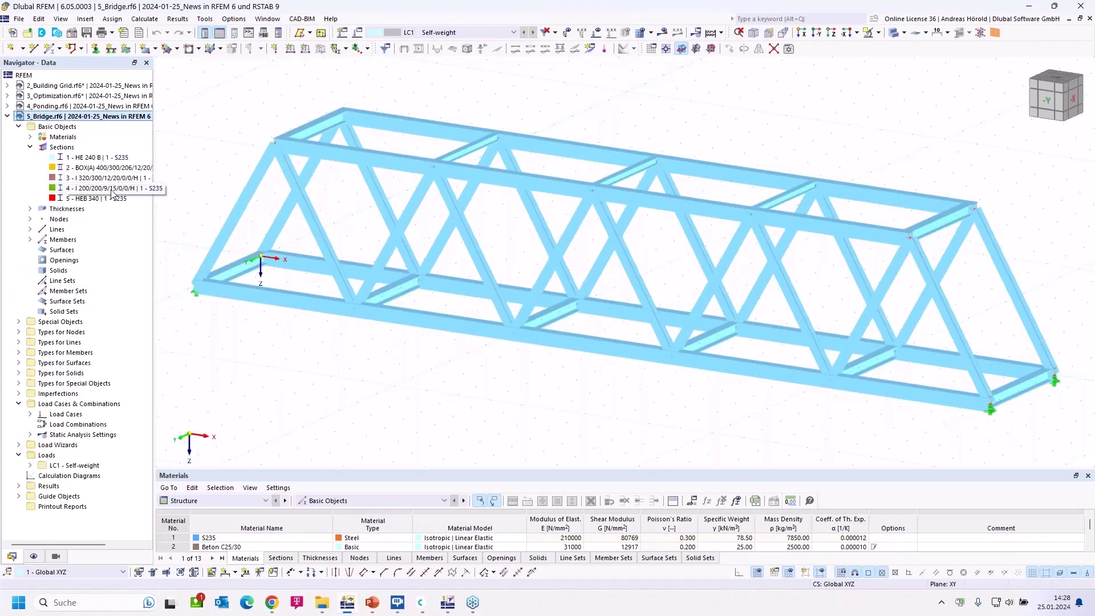
{"action": "left_click", "coordinate": [142, 185]}
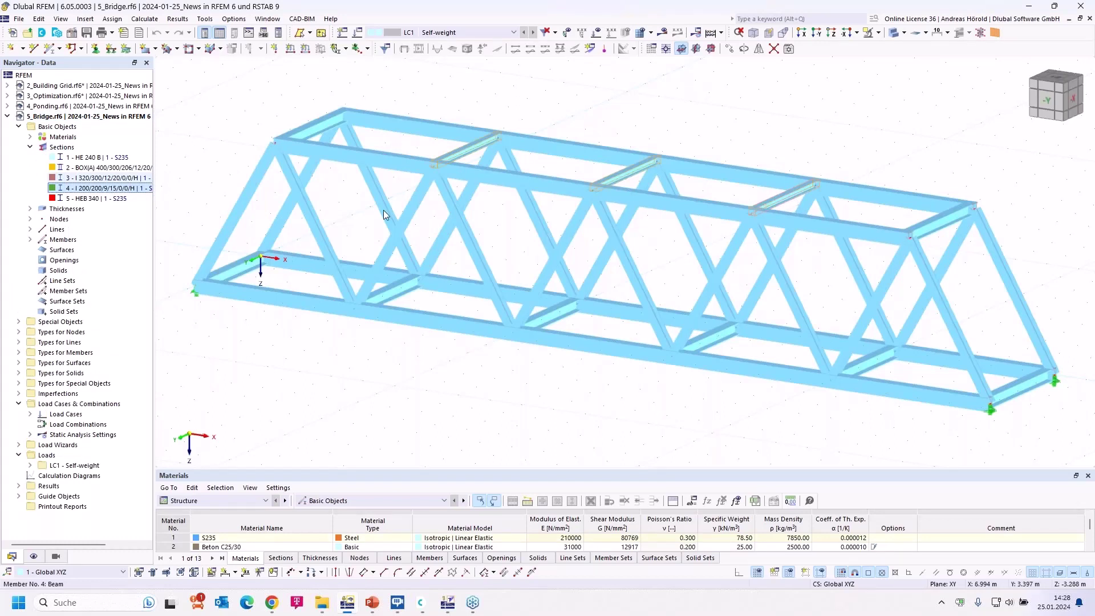
{"action": "right_click", "coordinate": [124, 191]}
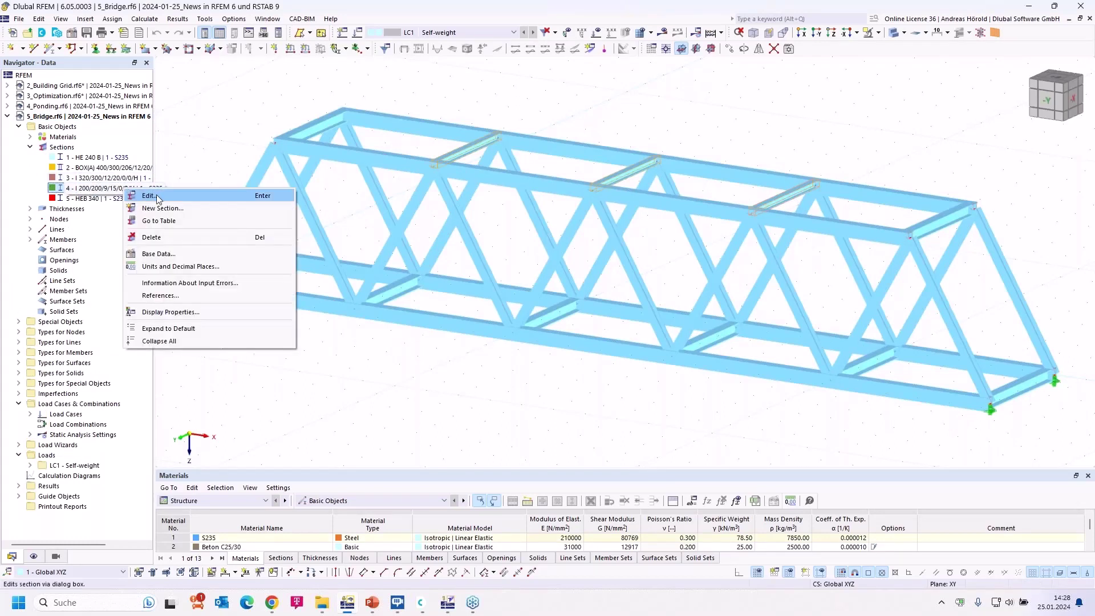
{"action": "left_click", "coordinate": [149, 196]}
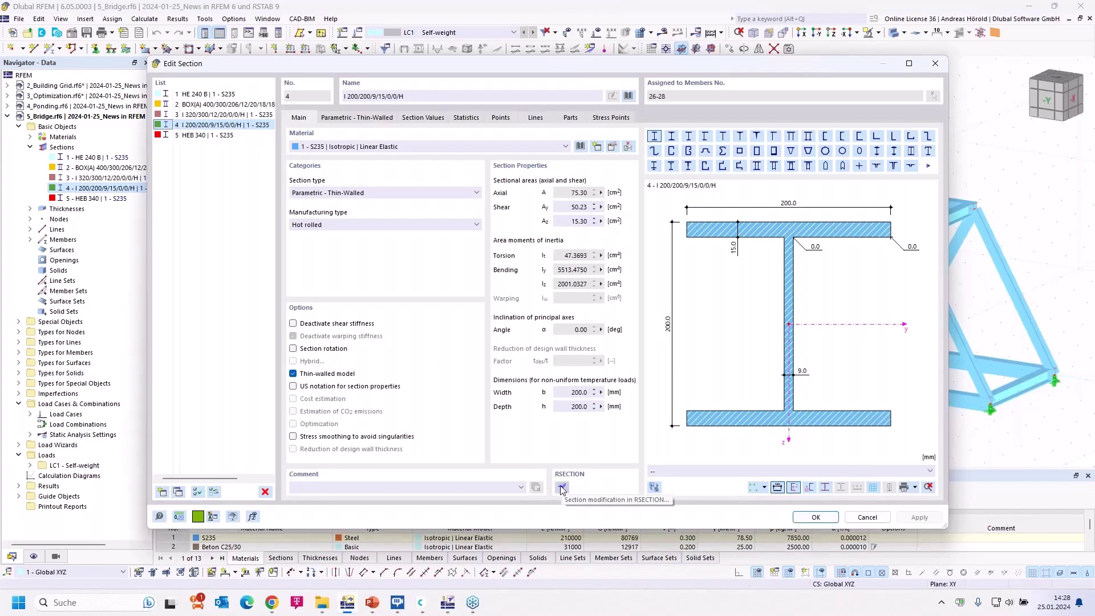
{"action": "left_click", "coordinate": [562, 488]}
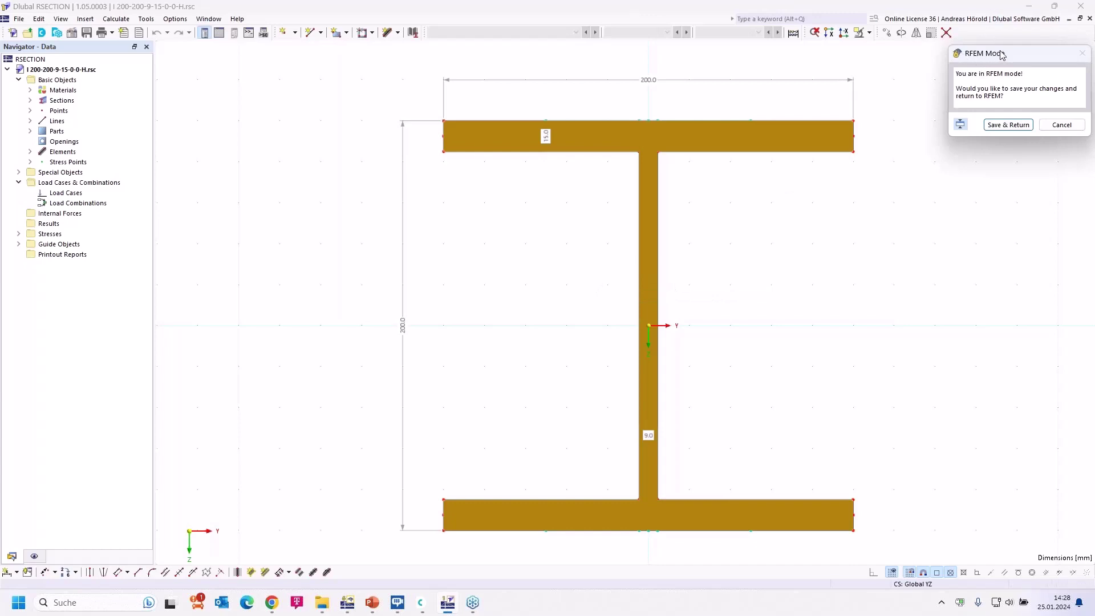
{"action": "left_click", "coordinate": [860, 301]}
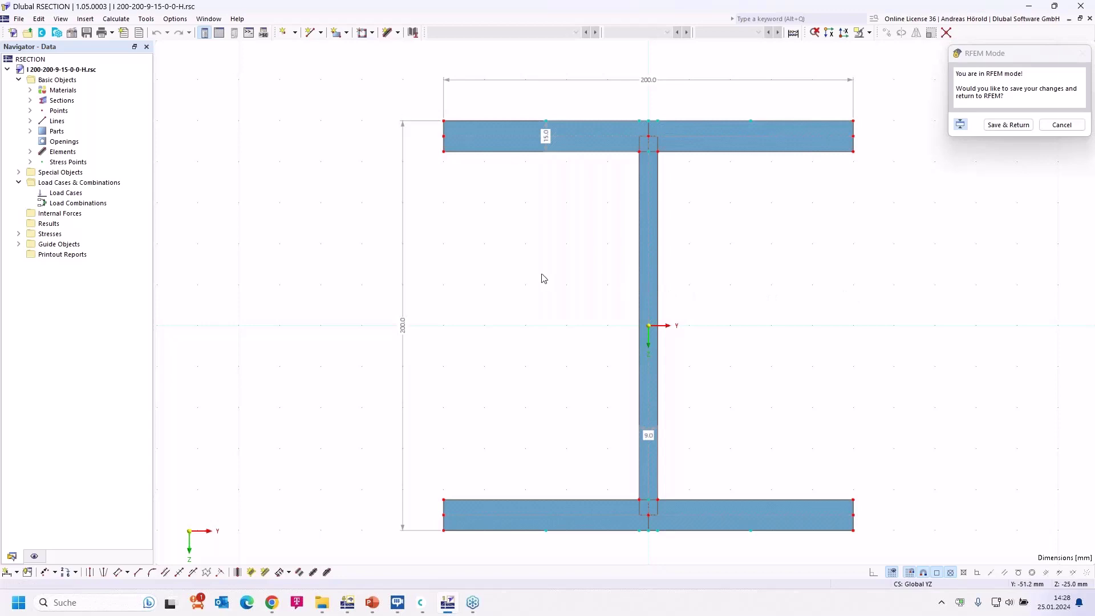
Step: Explode section 4, I 200/200/9/15/0/0/H, into its individual elements in RSECTION
{"action": "left_click", "coordinate": [30, 101]}
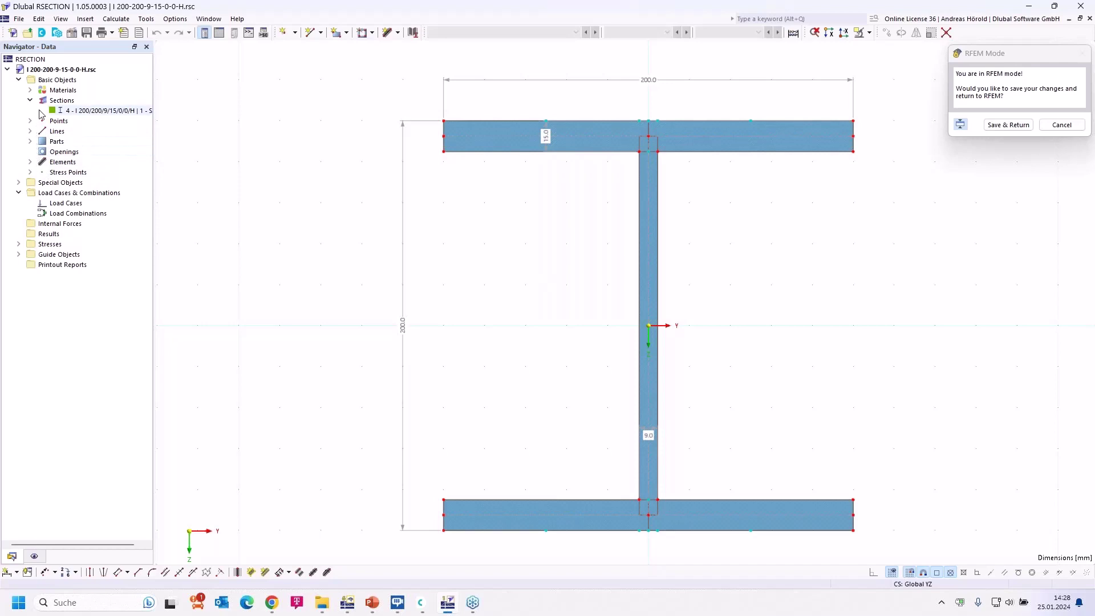
{"action": "right_click", "coordinate": [97, 110]}
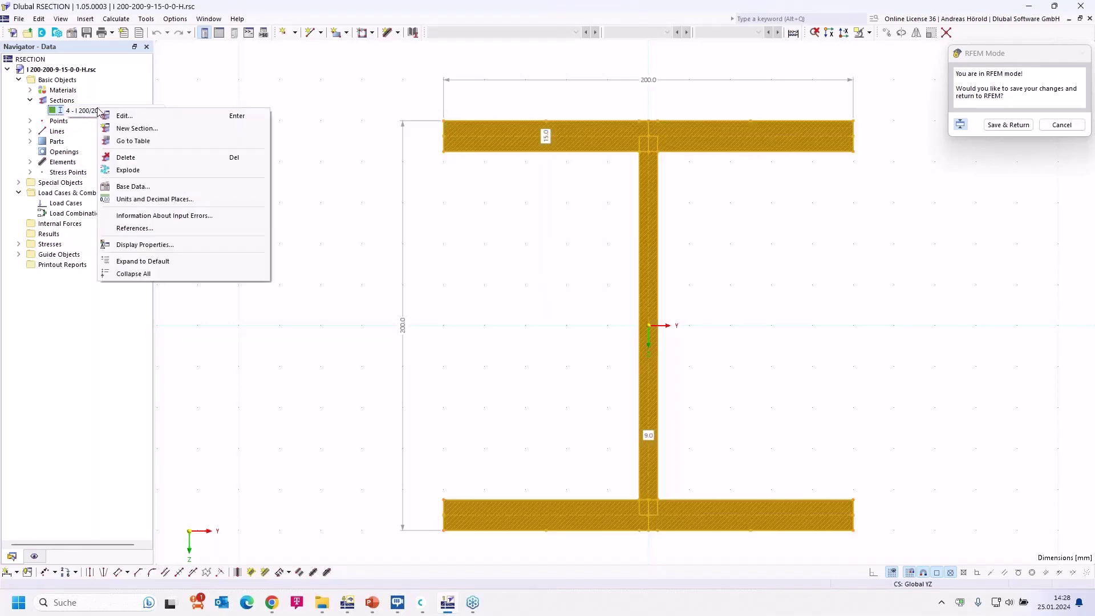
{"action": "left_click", "coordinate": [166, 169]}
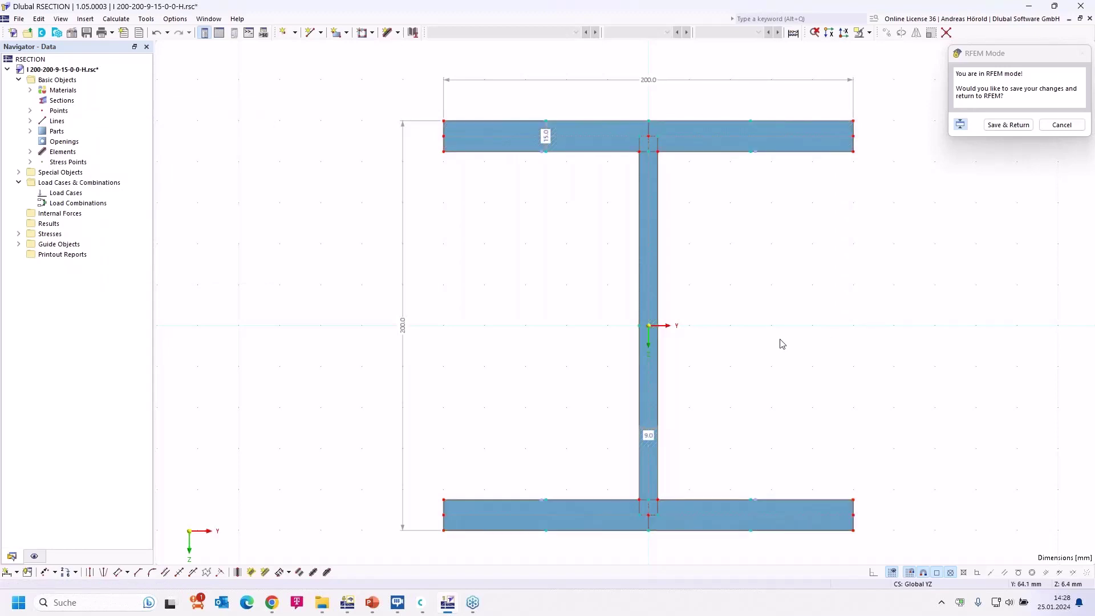
Step: Shorten the bottom flange by moving the points at its right end inward along Y without creating a copy
{"action": "left_click_drag", "start_coordinate": [835, 546], "coordinate": [892, 485]}
{"action": "left_click", "coordinate": [887, 34]}
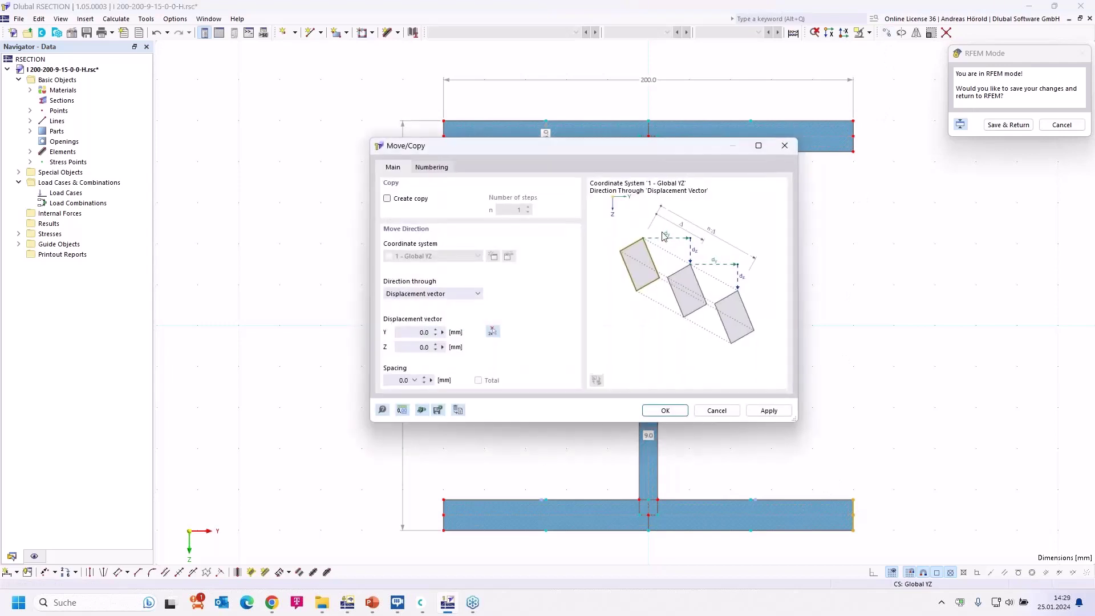
{"action": "left_click", "coordinate": [416, 334]}
{"action": "left_click", "coordinate": [671, 411]}
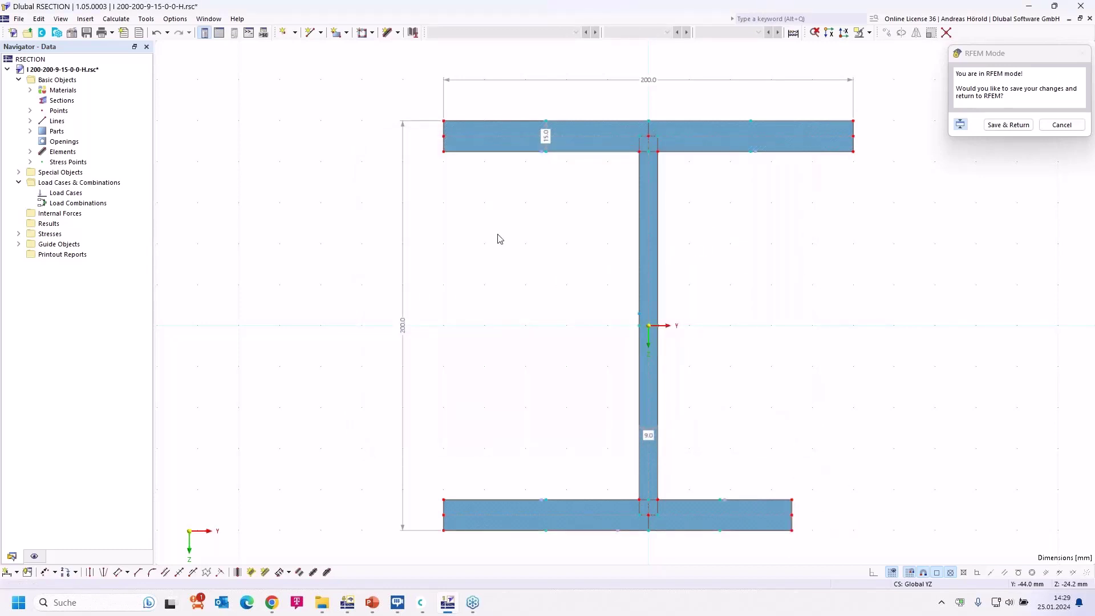
Step: Add a 10 mm thick single-line element from the bottom flange's lower right corner, ending at Y 0, Z -40 mm relative to the last entered point
{"action": "left_click", "coordinate": [387, 33]}
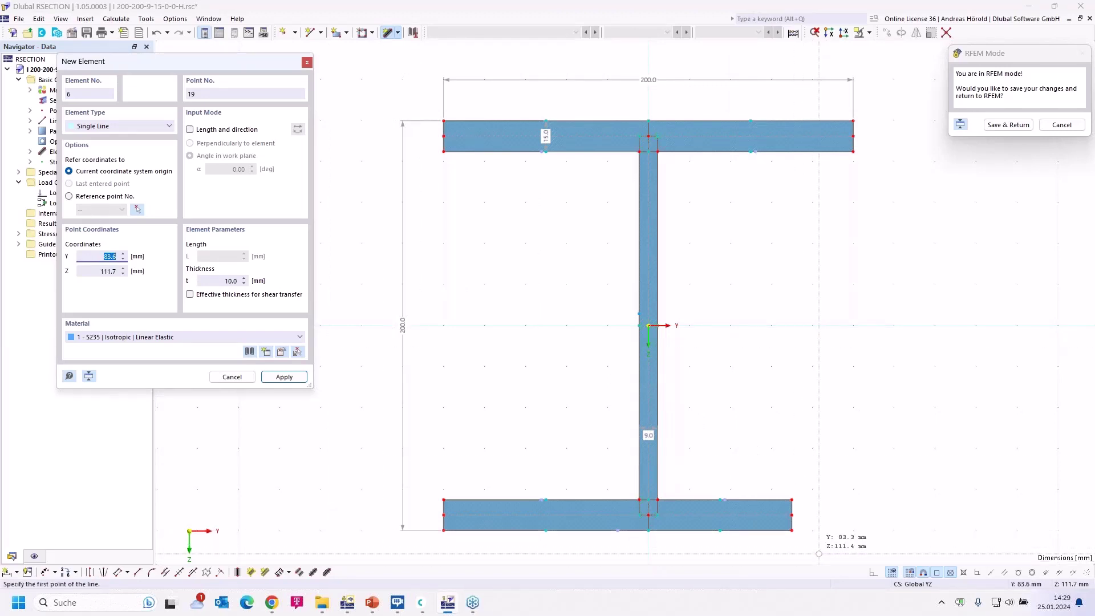
{"action": "left_click", "coordinate": [792, 530]}
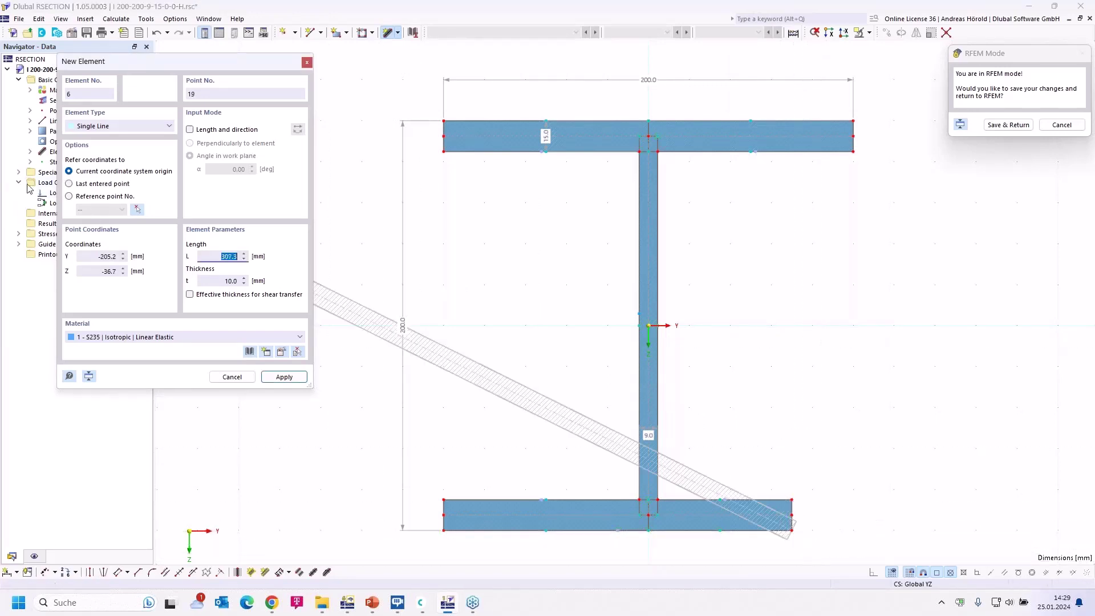
{"action": "left_click", "coordinate": [71, 184]}
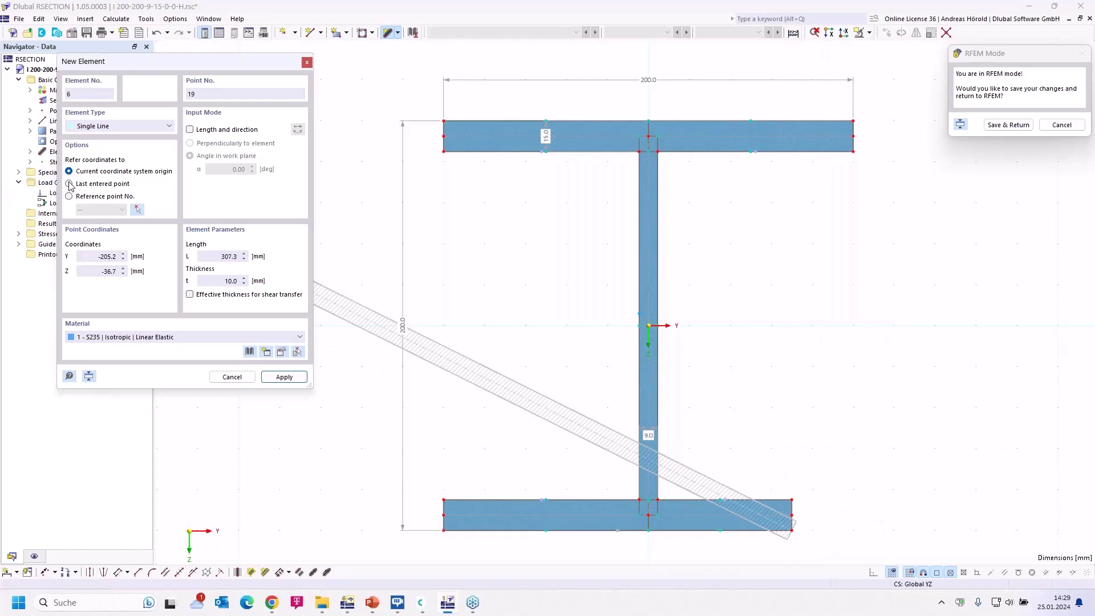
{"action": "left_click", "coordinate": [92, 256]}
{"action": "left_click_drag", "start_coordinate": [92, 257], "coordinate": [128, 273]}
{"action": "type", "text": "0"}
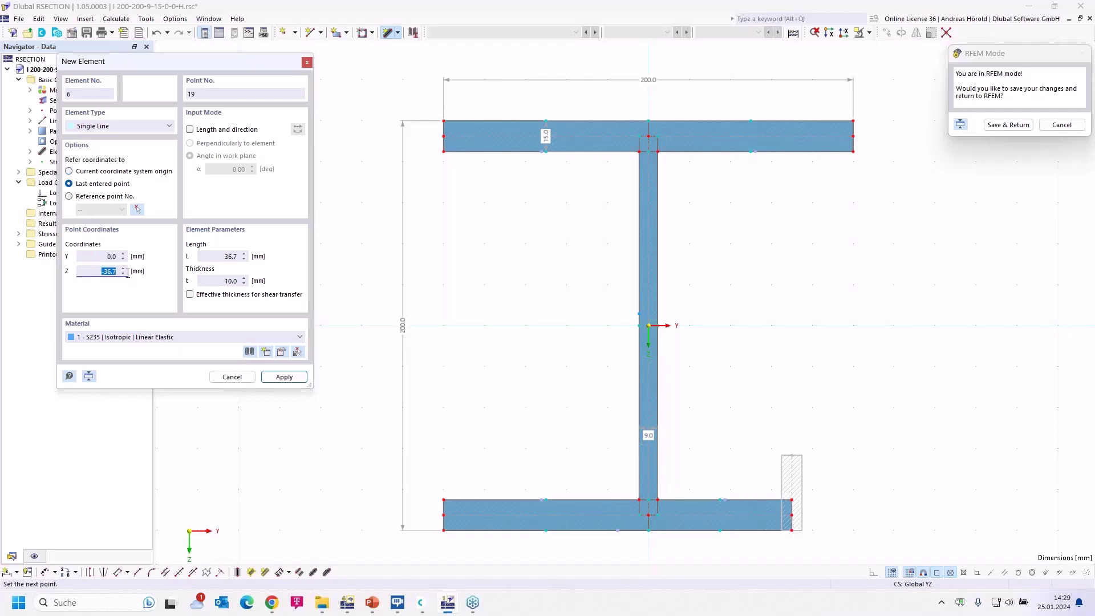
{"action": "type", "text": "-40"}
{"action": "key", "text": "Tab"}
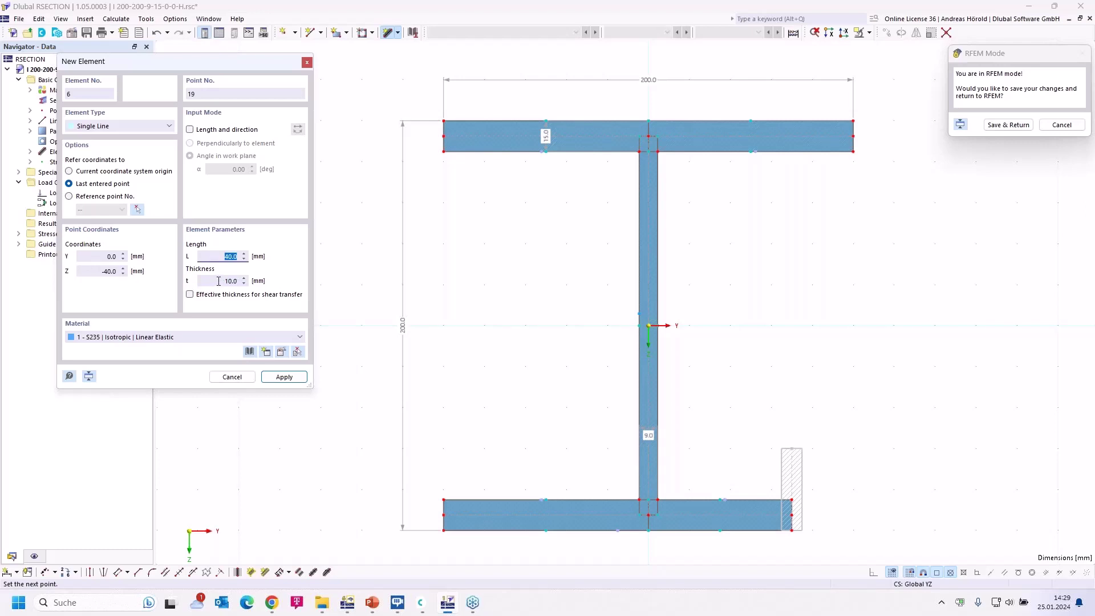
{"action": "left_click", "coordinate": [223, 281]}
{"action": "left_click", "coordinate": [282, 377]}
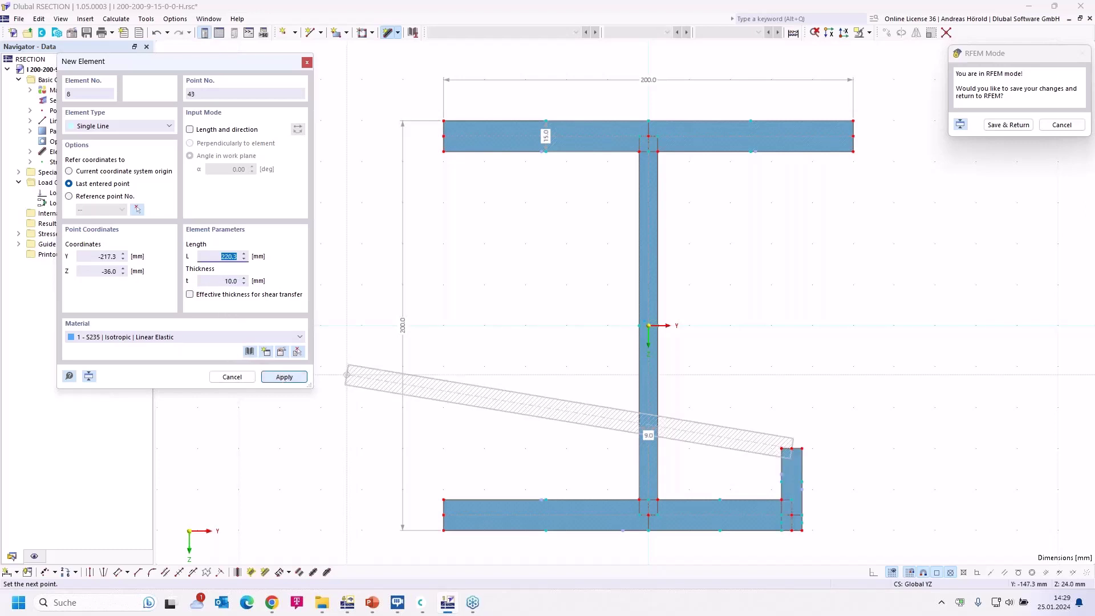
{"action": "right_click", "coordinate": [737, 364]}
{"action": "right_click", "coordinate": [737, 363]}
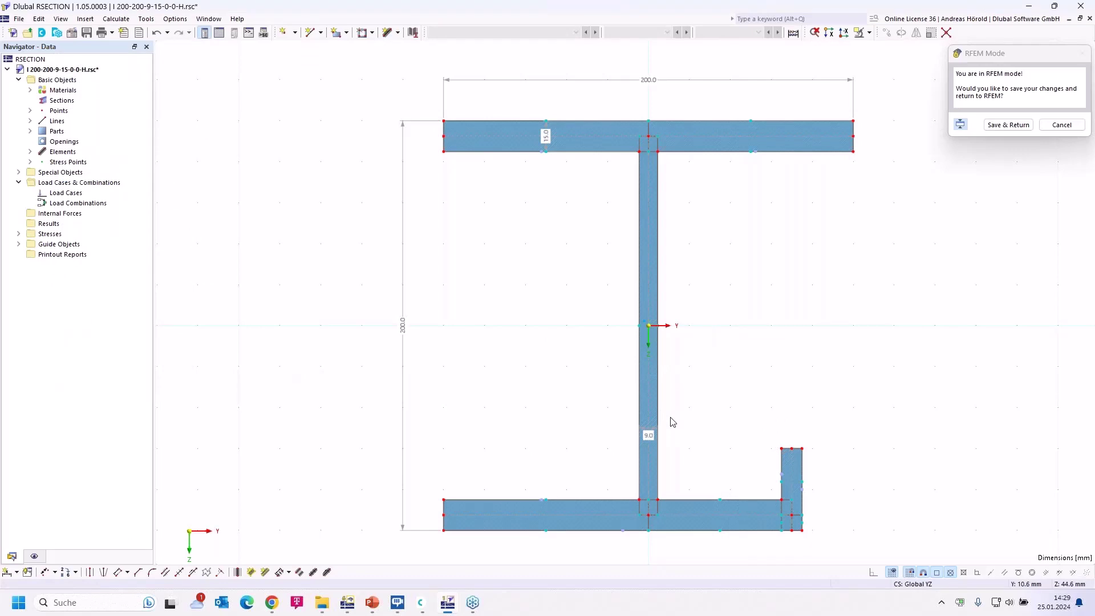
Step: Save the modified section, return it to RFEM and accept it as section 4
{"action": "left_click", "coordinate": [1000, 125]}
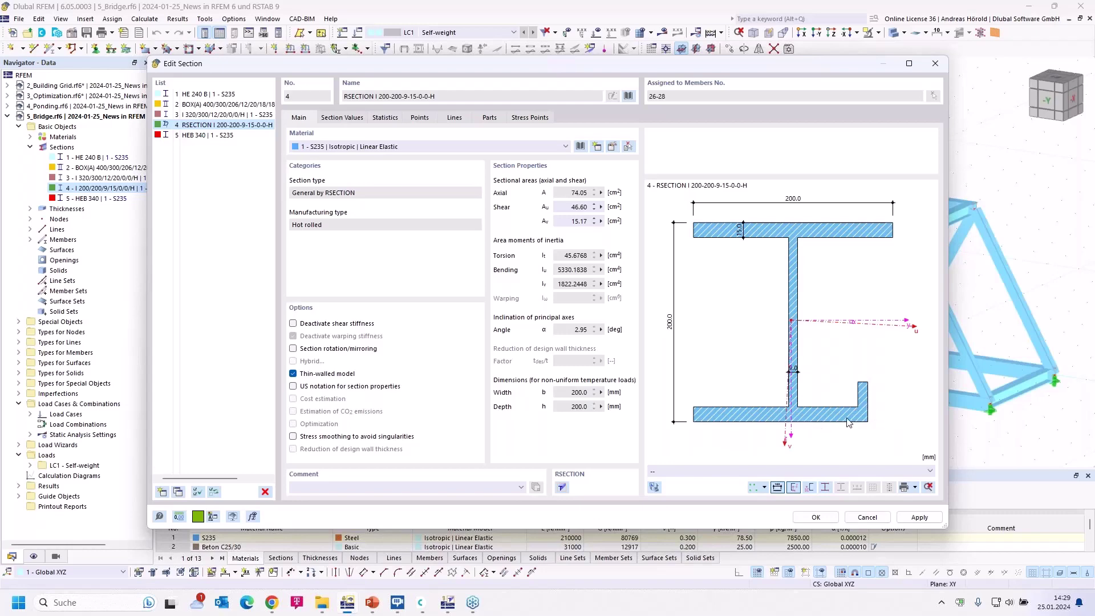
{"action": "left_click", "coordinate": [816, 518]}
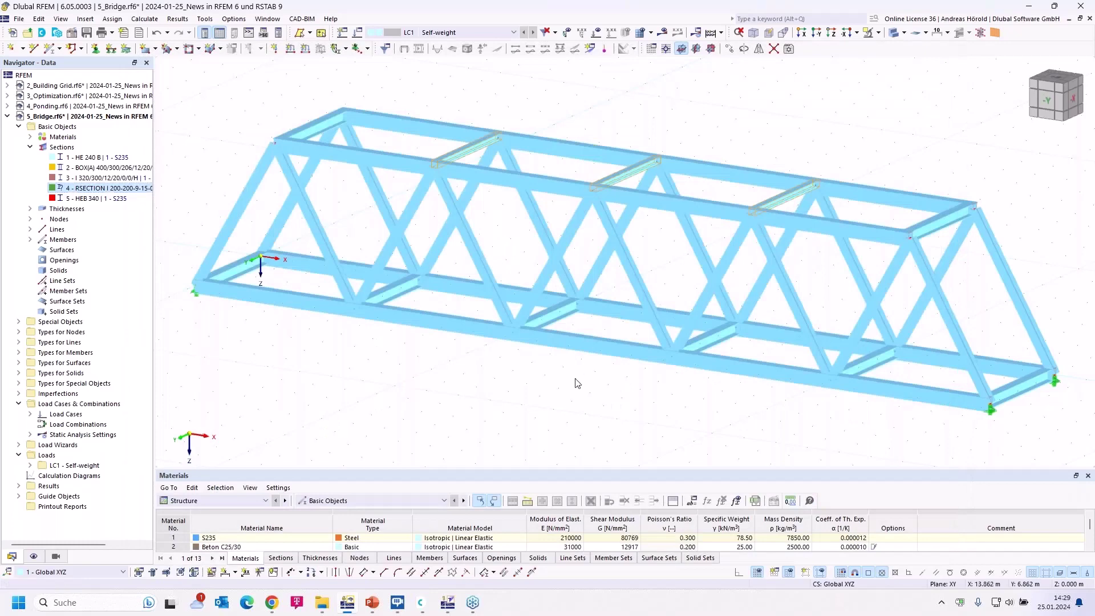
Step: Isolate the upper cross member nearest the bridge's right end and examine its modified section profile up close
{"action": "scroll", "coordinate": [694, 269], "scroll_direction": "up", "scroll_amount": 2}
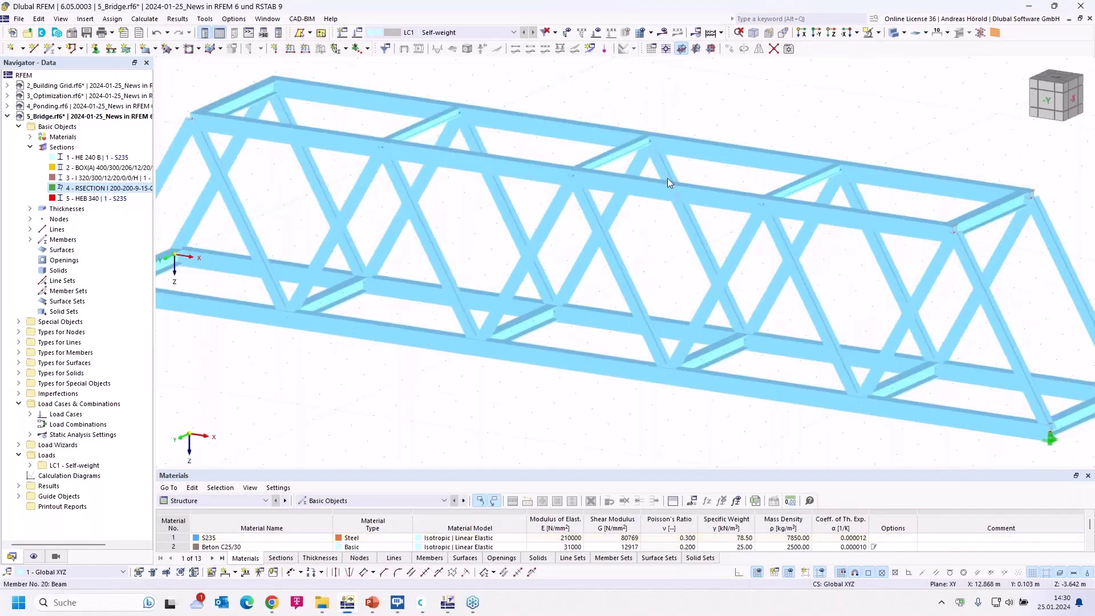
{"action": "left_click", "coordinate": [801, 184]}
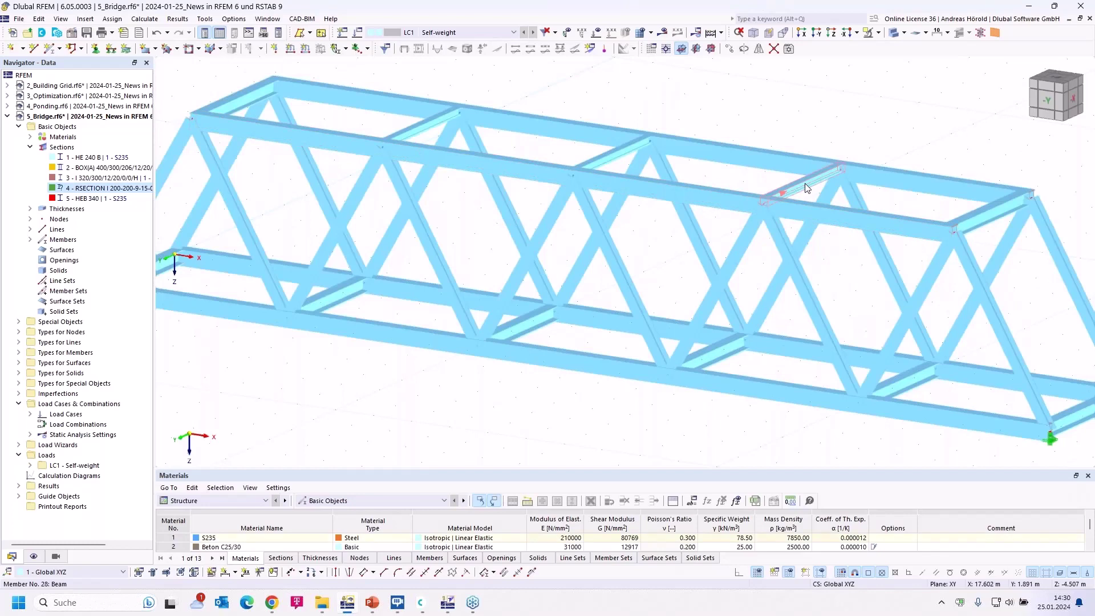
{"action": "left_click", "coordinate": [879, 34]}
{"action": "left_click", "coordinate": [877, 48]}
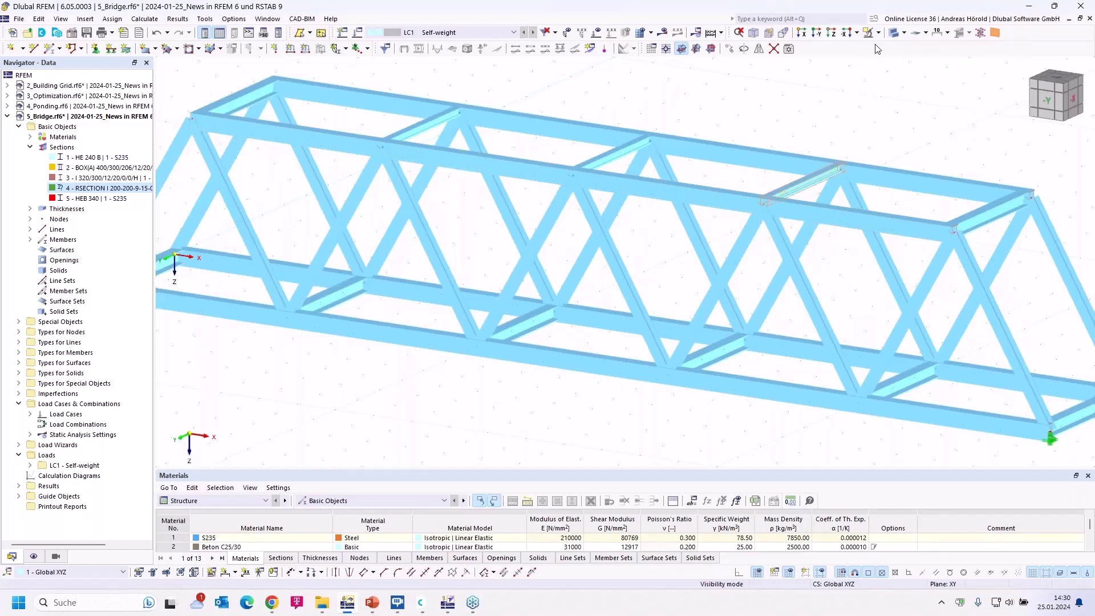
{"action": "scroll", "coordinate": [754, 204], "scroll_direction": "up", "scroll_amount": 8}
{"action": "scroll", "coordinate": [797, 214], "scroll_direction": "up", "scroll_amount": 4}
{"action": "scroll", "coordinate": [913, 189], "scroll_direction": "up", "scroll_amount": 1}
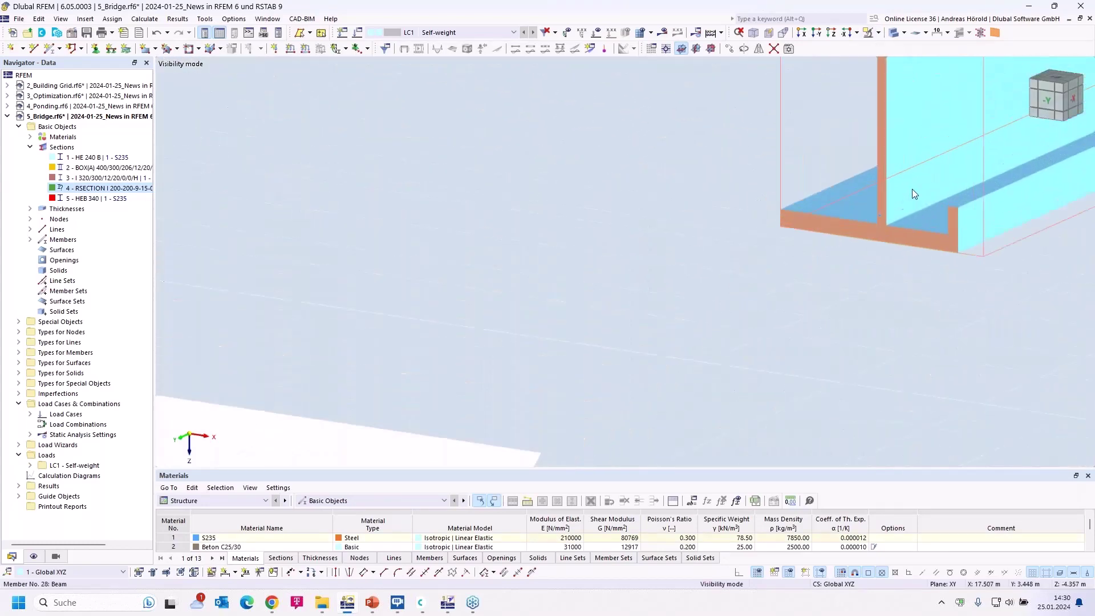
{"action": "scroll", "coordinate": [912, 189], "scroll_direction": "down", "scroll_amount": 2}
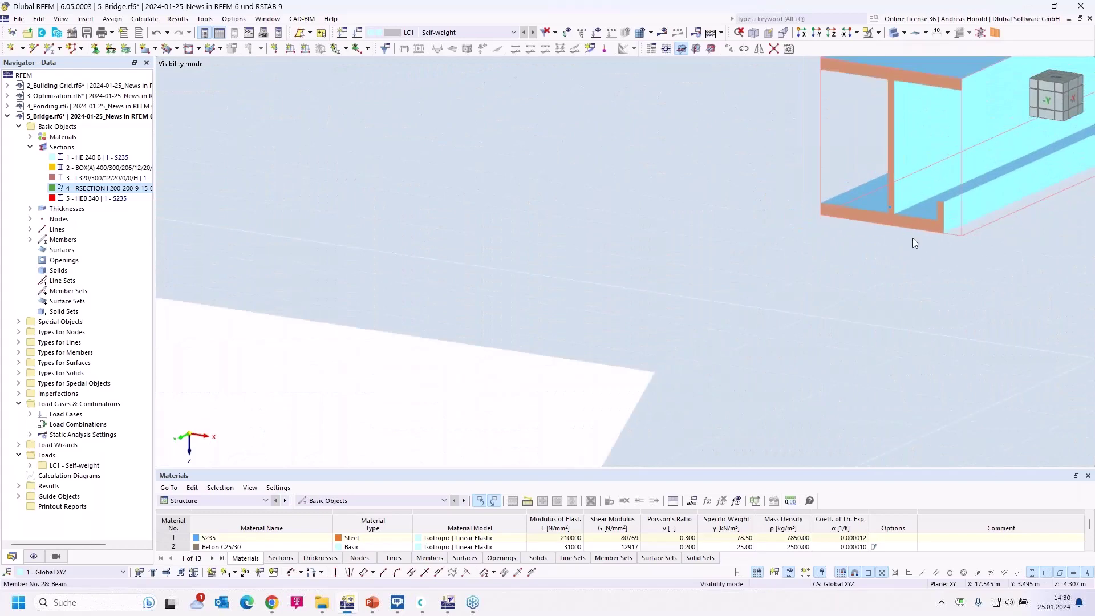
Step: Switch to the PowerPoint slide show and advance to the slide on Cloud Calculations and Info Bubbles for Line Supports
{"action": "mouse_move", "coordinate": [372, 603]}
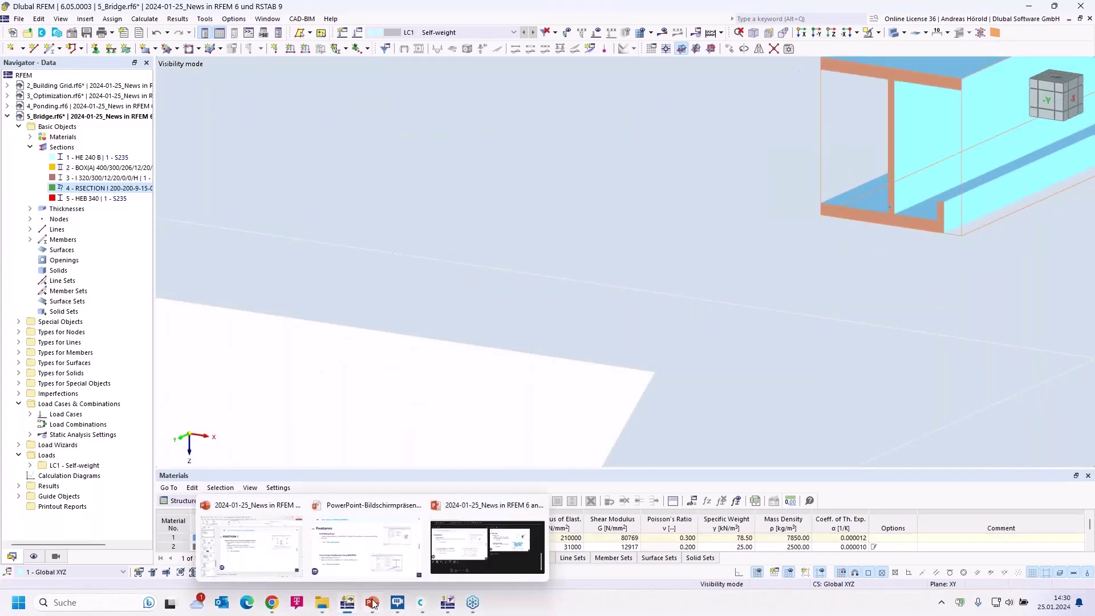
{"action": "left_click", "coordinate": [361, 564]}
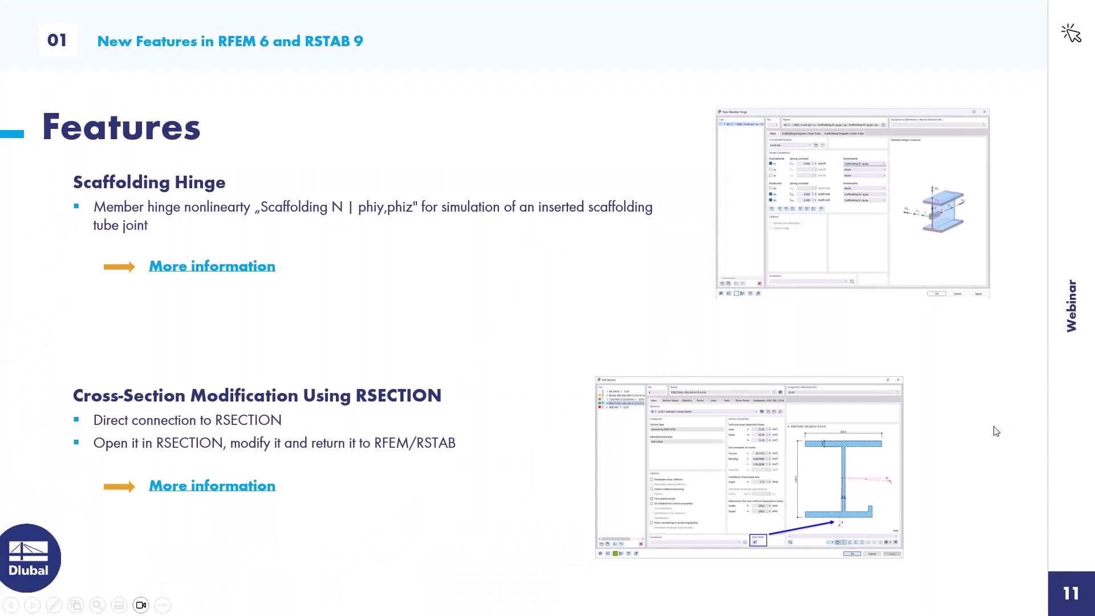
{"action": "key", "text": "Right"}
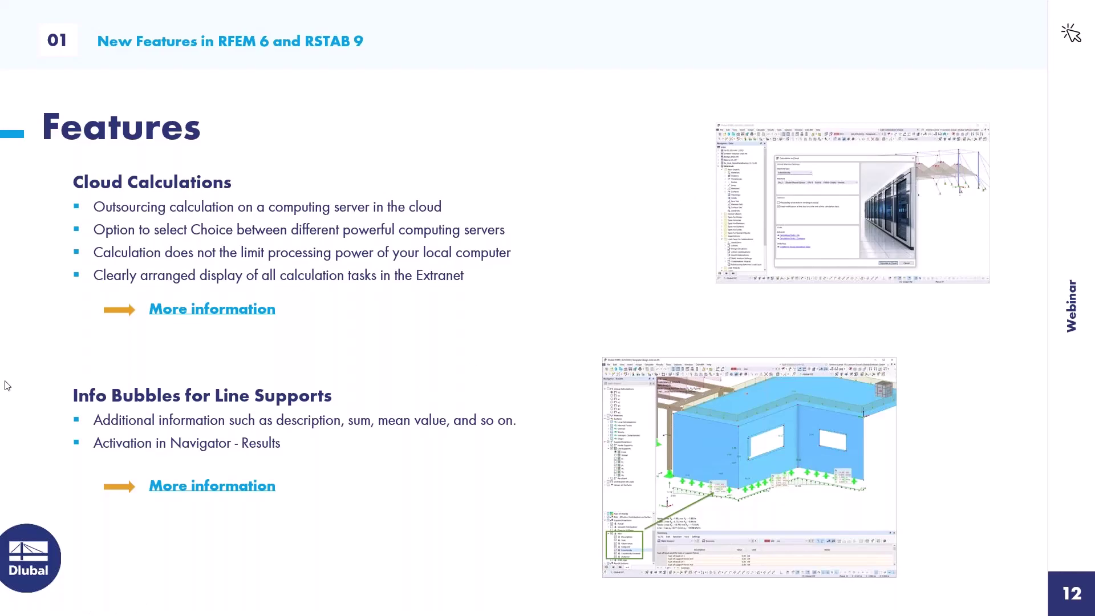
Step: Switch to RFEM and review the cloud calculation's machines with Microsoft Azure as the machine type, leaving the settings without calculating
{"action": "key", "text": "alt+Tab"}
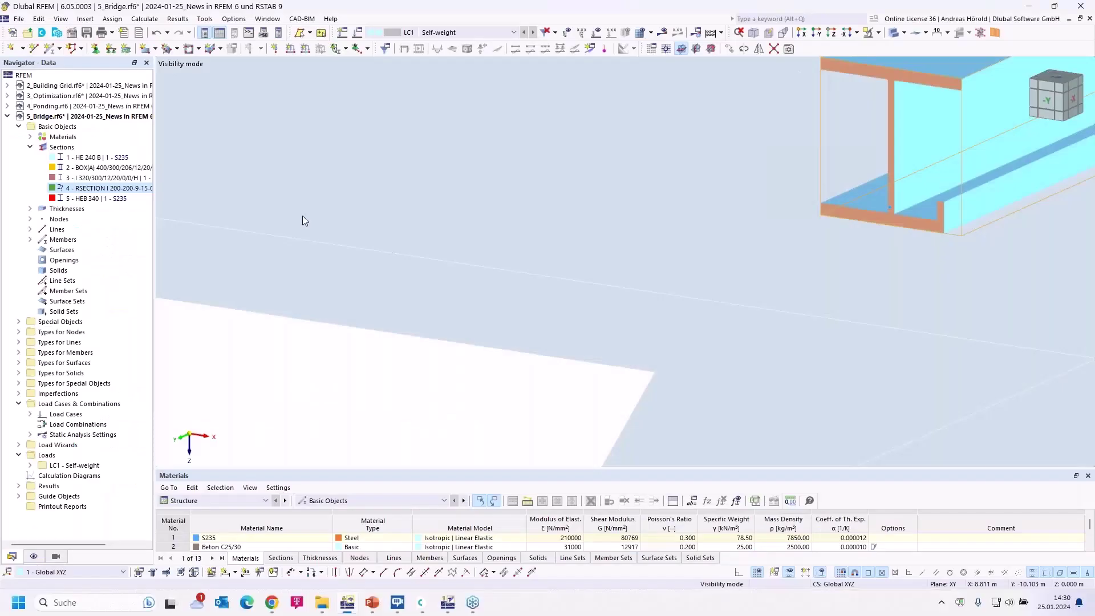
{"action": "left_click", "coordinate": [147, 19]}
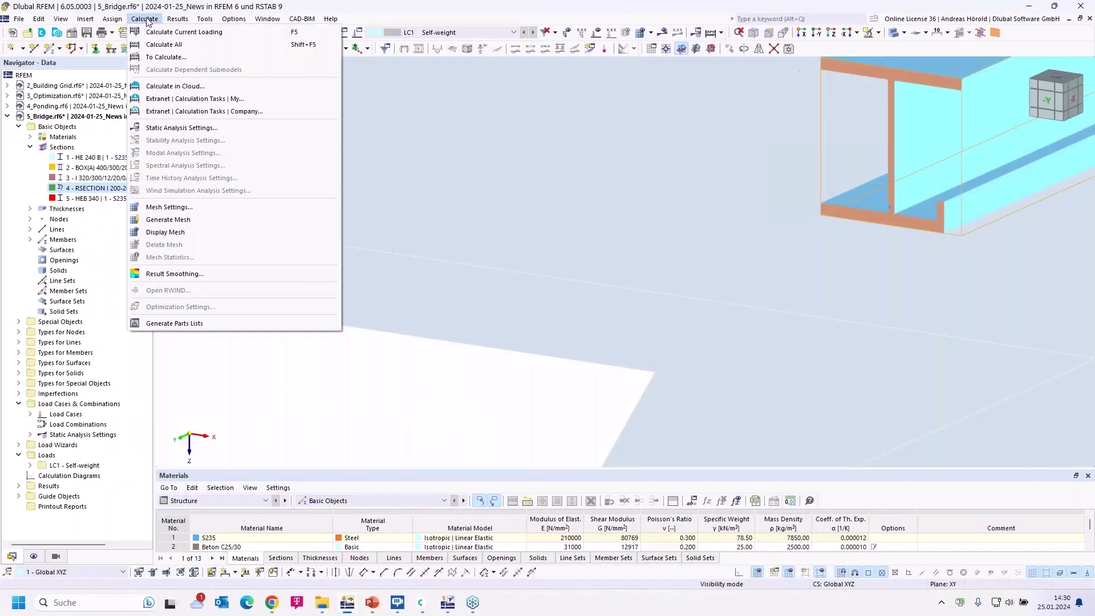
{"action": "left_click", "coordinate": [204, 87]}
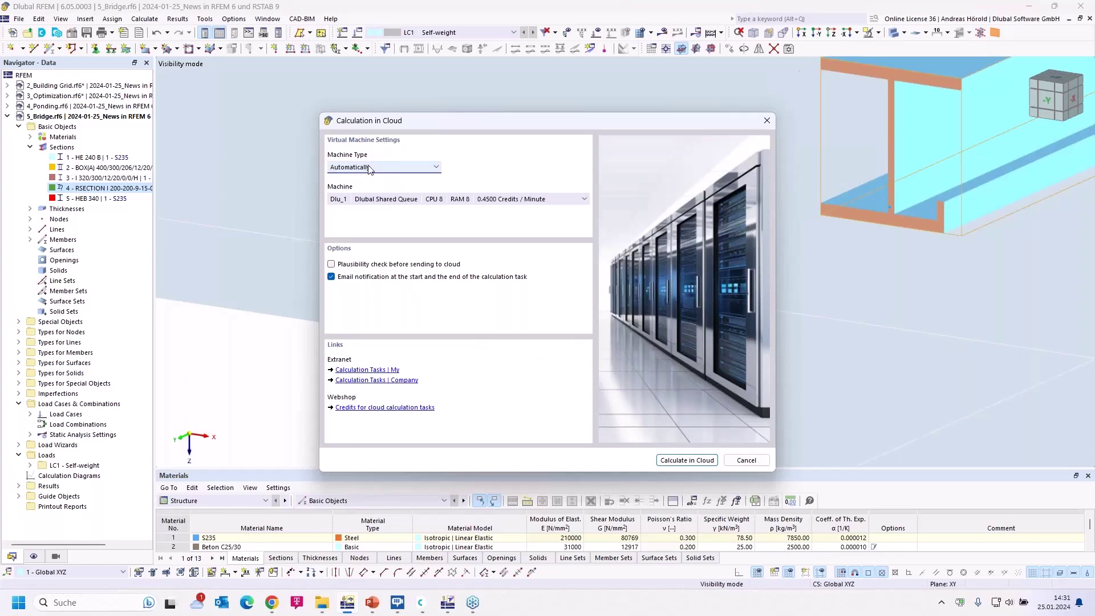
{"action": "left_click", "coordinate": [382, 167]}
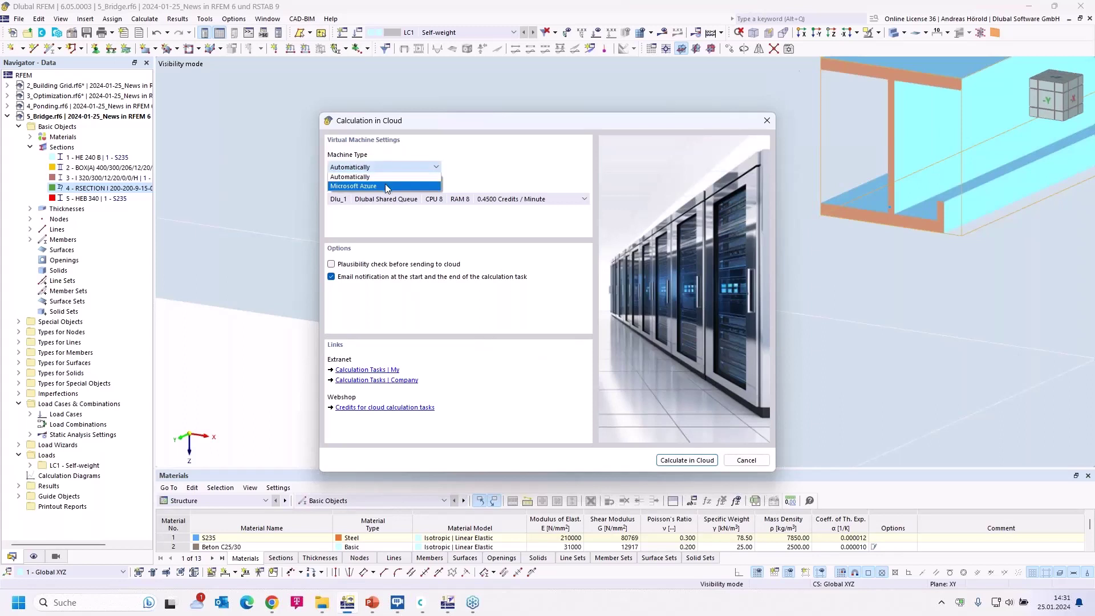
{"action": "left_click", "coordinate": [388, 189]}
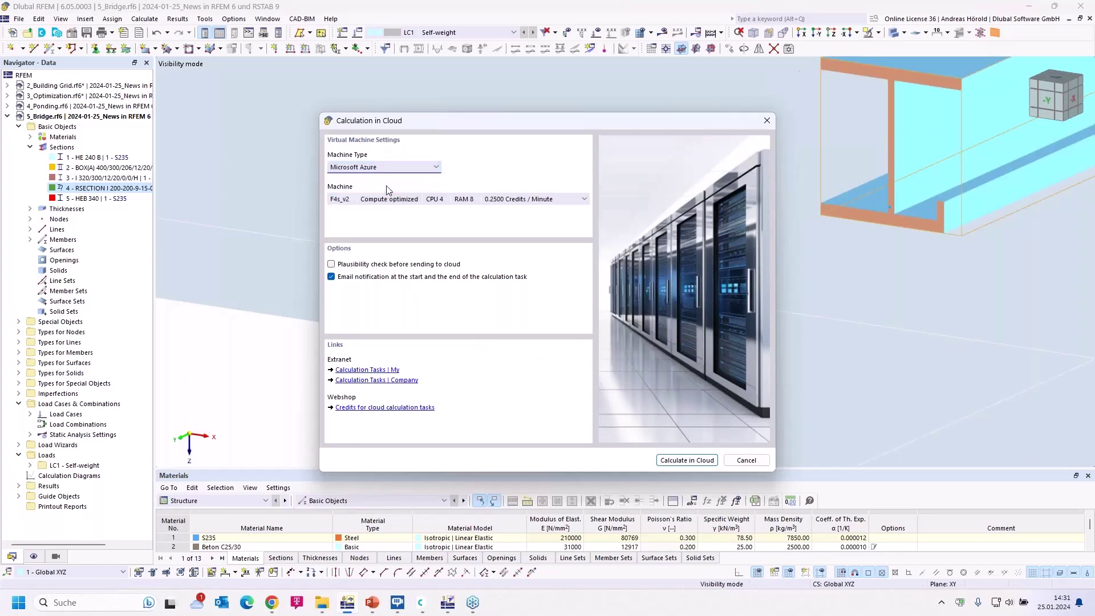
{"action": "left_click", "coordinate": [585, 199]}
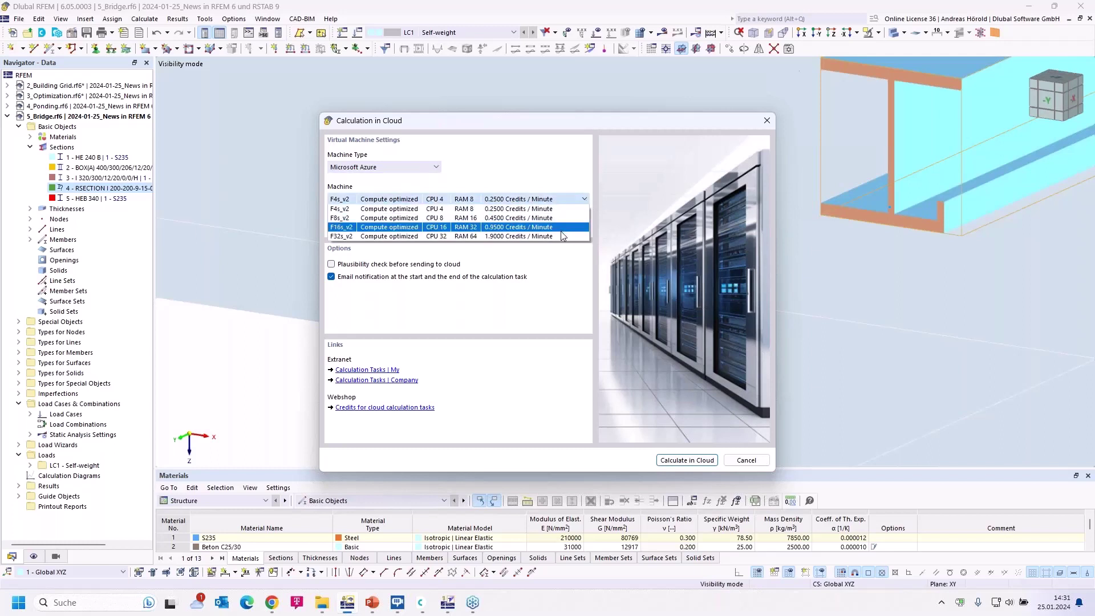
{"action": "left_click", "coordinate": [549, 261]}
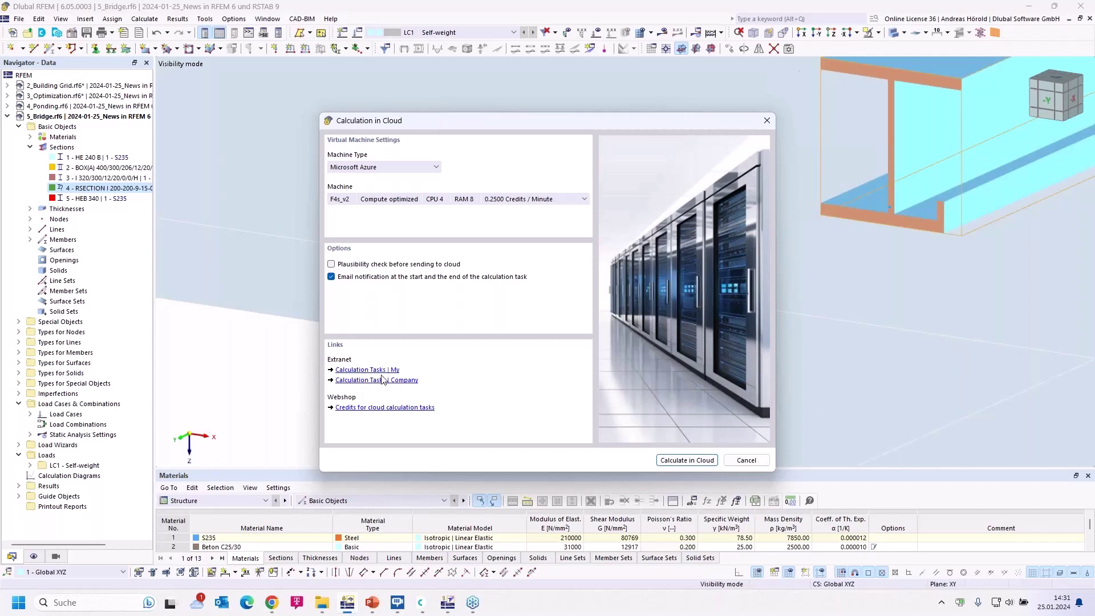
{"action": "left_click", "coordinate": [745, 460]}
Step: Return to the PowerPoint slide show on Cloud Calculations
{"action": "mouse_move", "coordinate": [361, 604]}
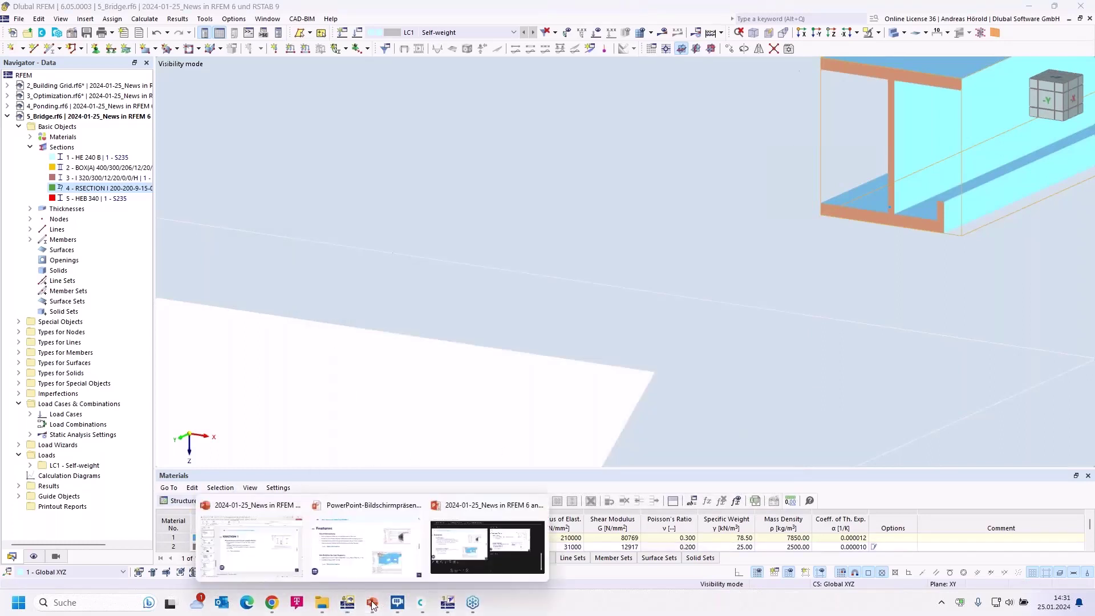
{"action": "left_click", "coordinate": [368, 557]}
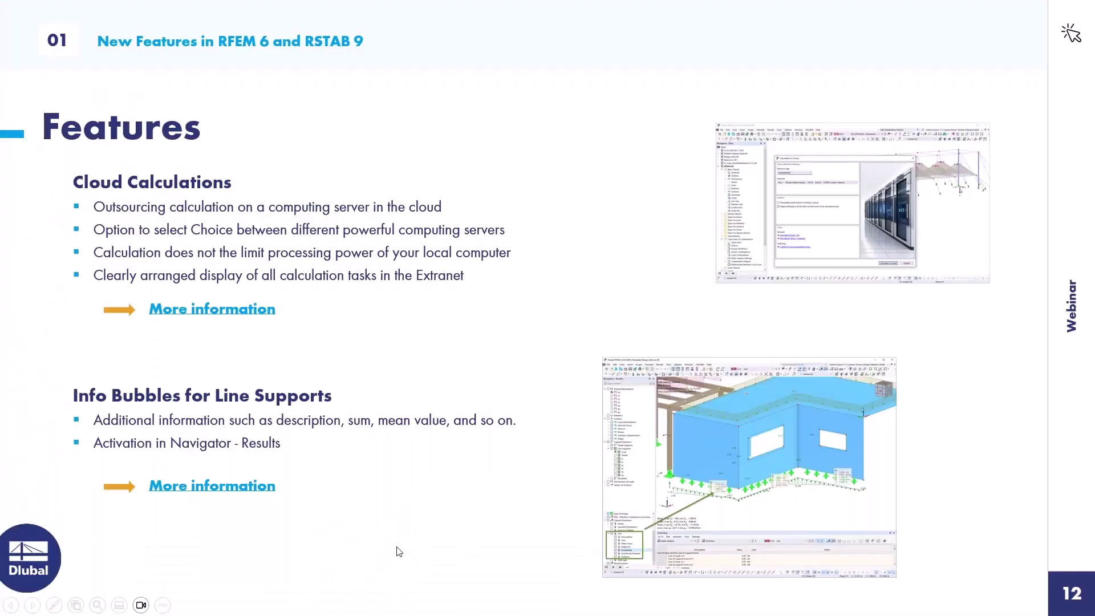